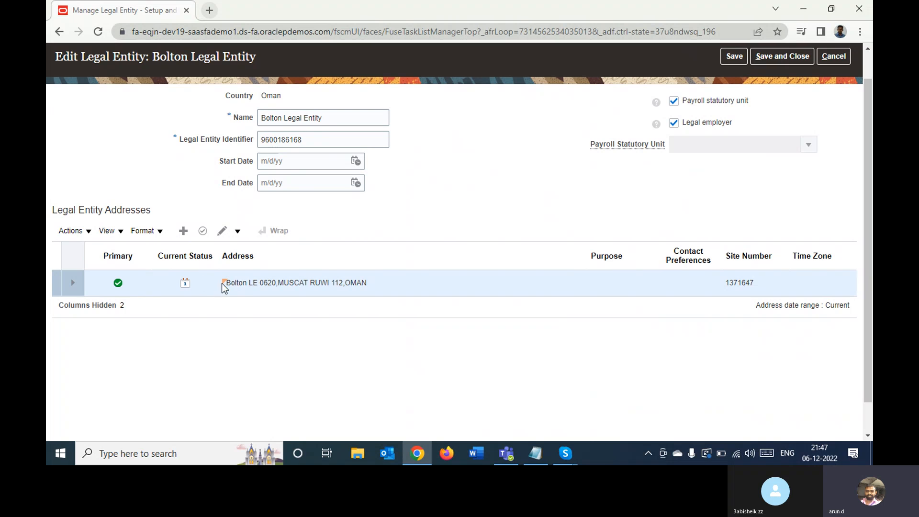
- Review the address listed for the Bolton Legal Entity and its details in Edit Address, leaving without changes
double_click(268, 283)
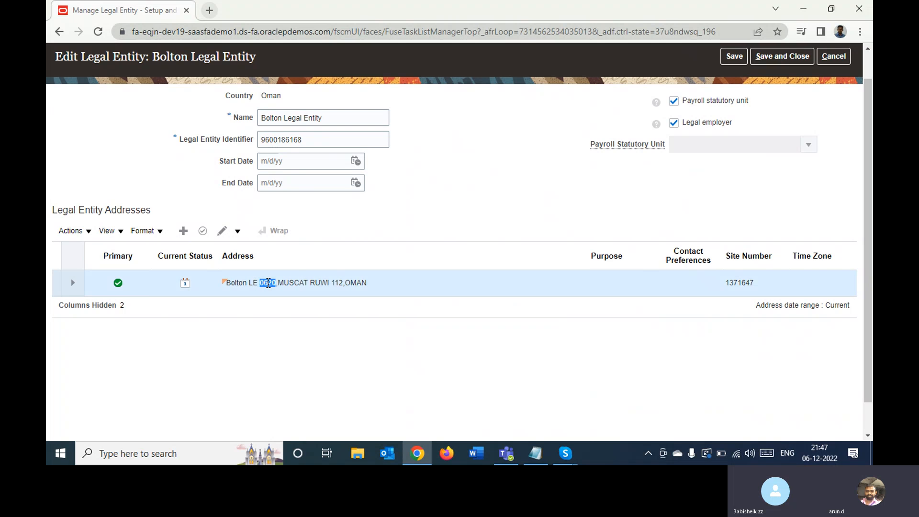
click(269, 283)
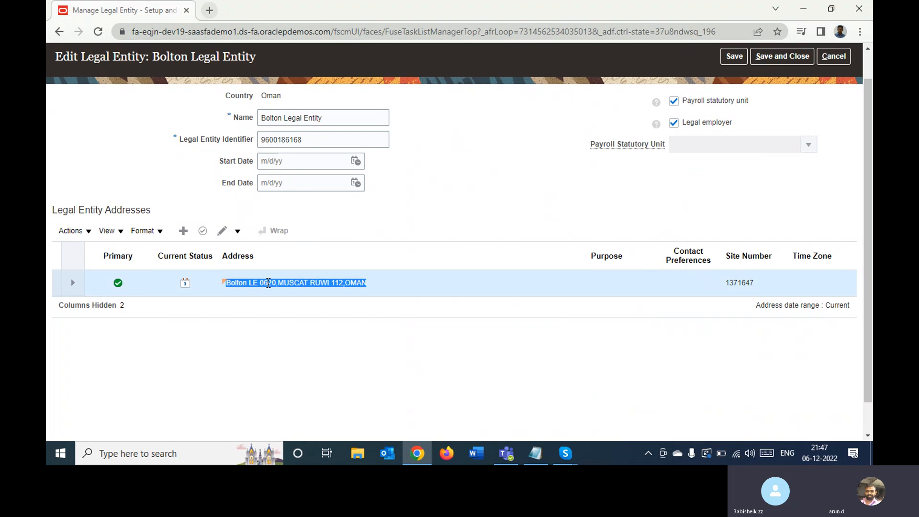
click(419, 335)
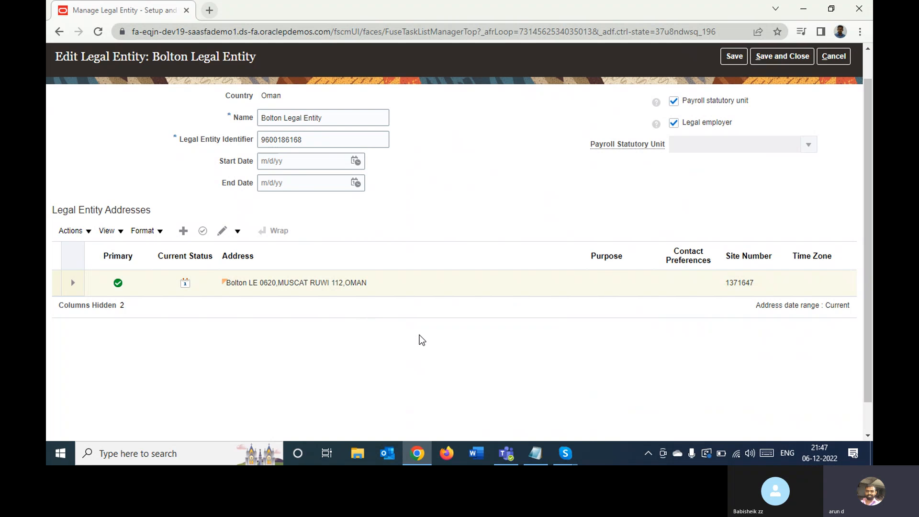
click(224, 232)
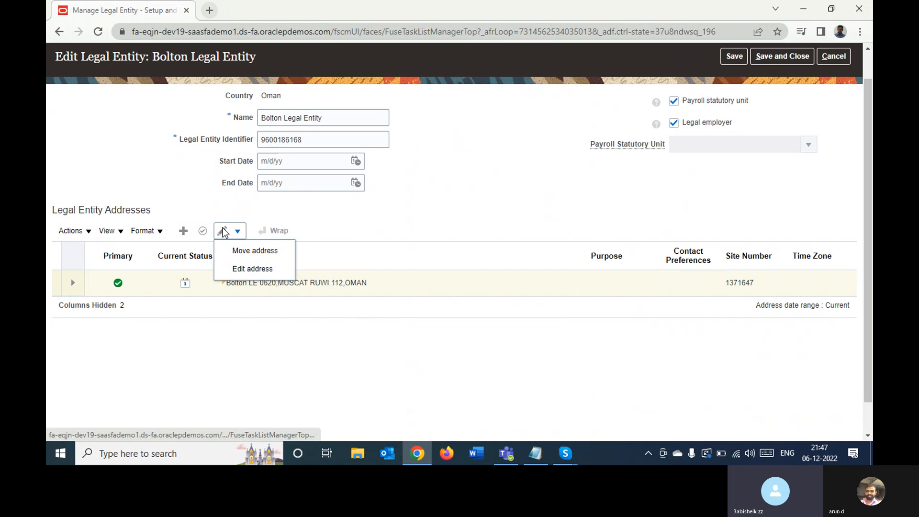
click(242, 268)
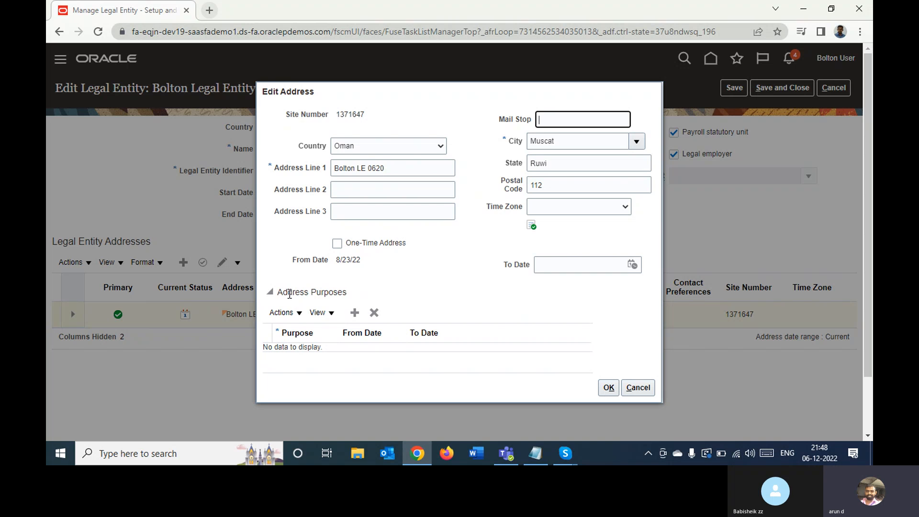
click(638, 389)
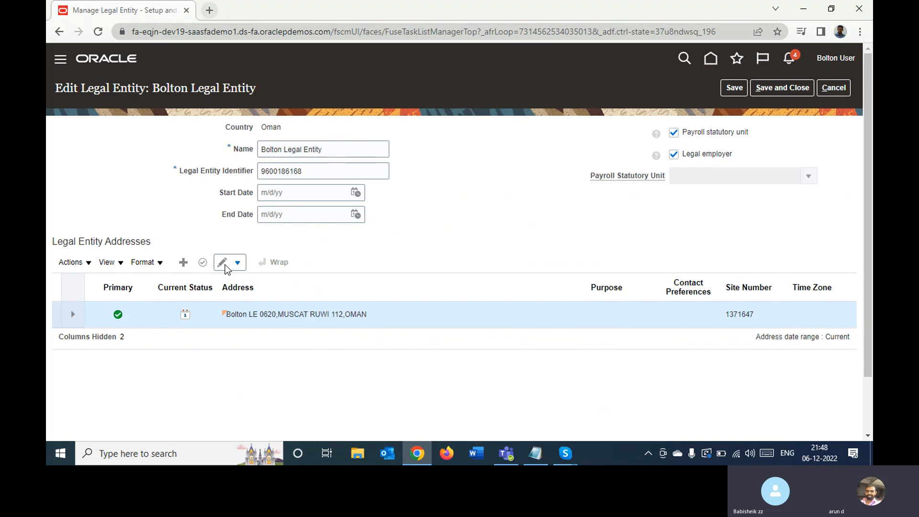
- Reopen the legal entity's address for editing, examine its site number, mail stop and country choices, and cancel without changes
click(238, 263)
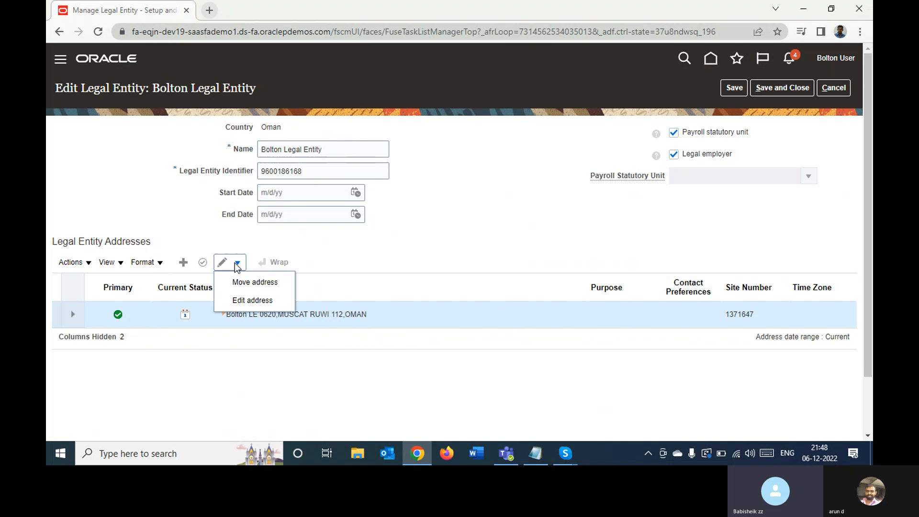
click(252, 300)
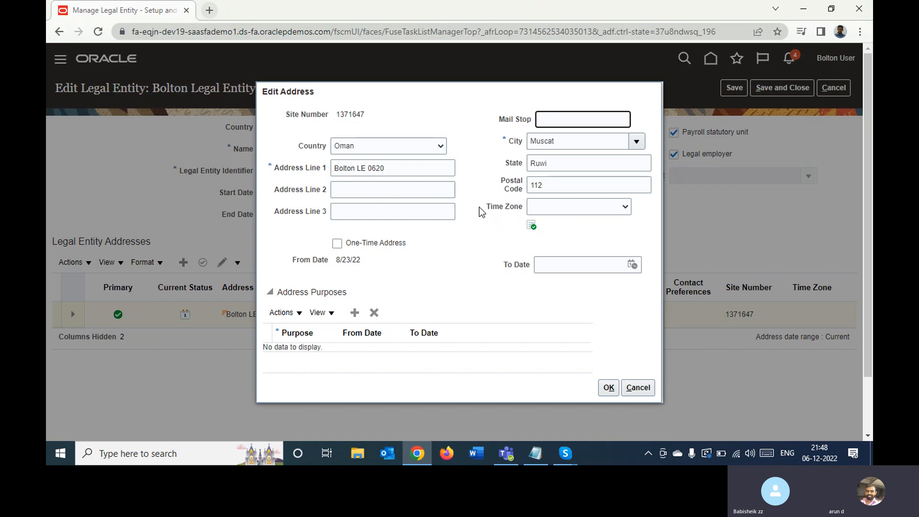
double_click(342, 113)
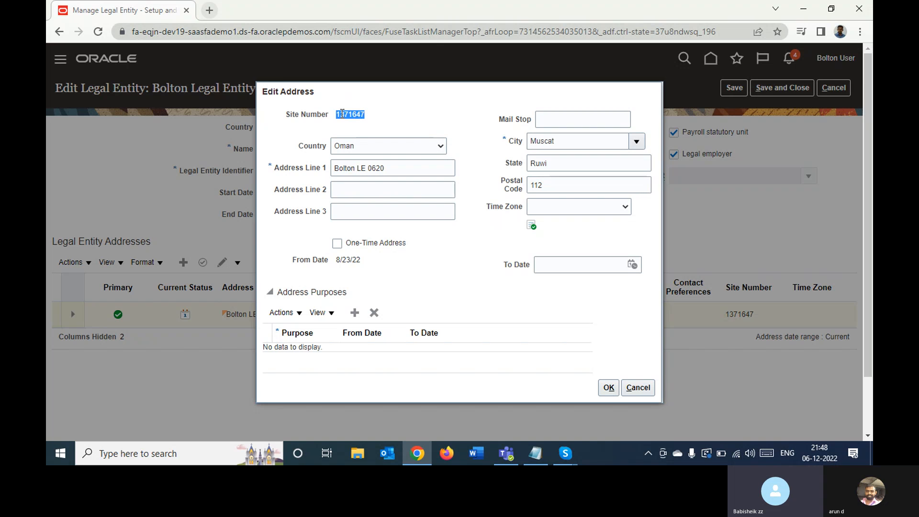
click(355, 133)
double_click(342, 113)
click(554, 120)
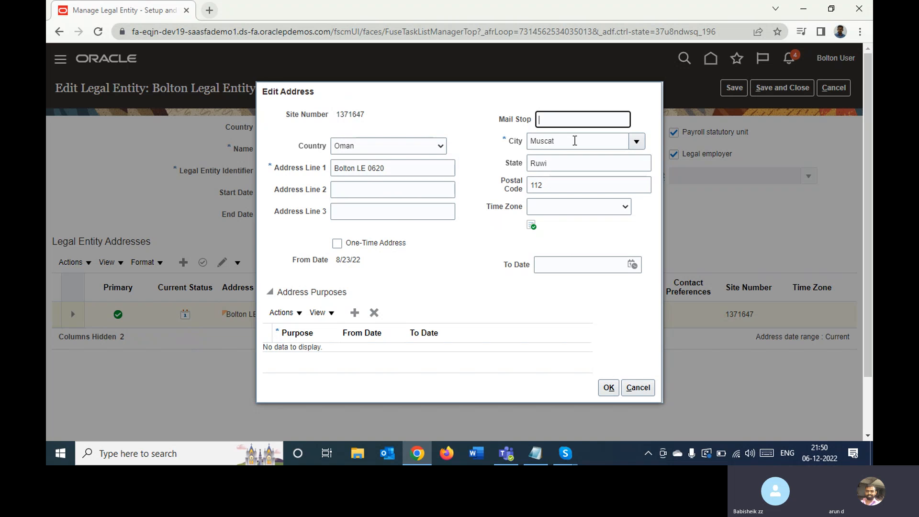
click(394, 144)
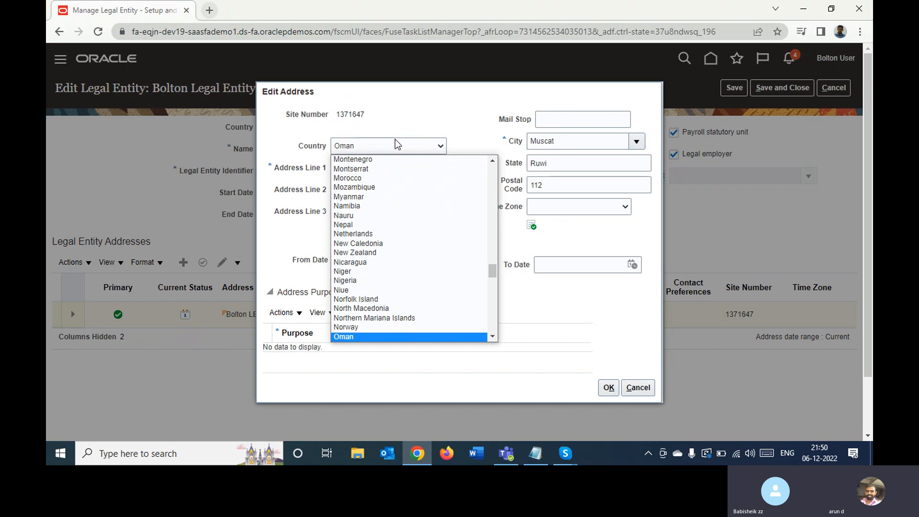
click(470, 130)
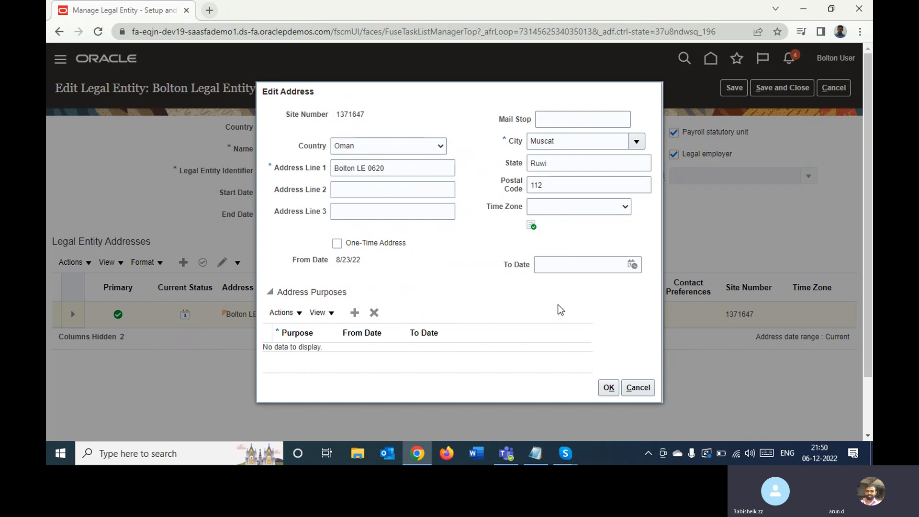
click(637, 387)
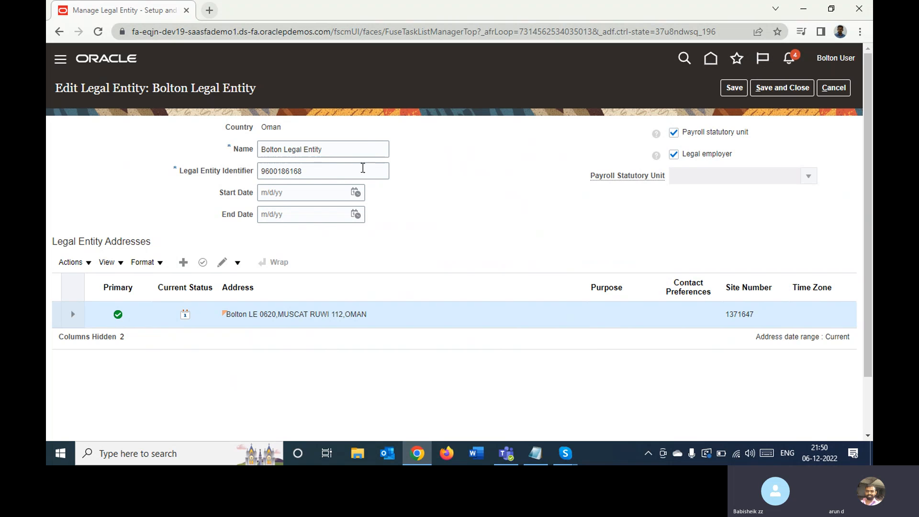
- Save and close the legal entity, and collapse the Define Legal Entities for Financials and Define Enterprise Structures for Financials task lists
click(779, 92)
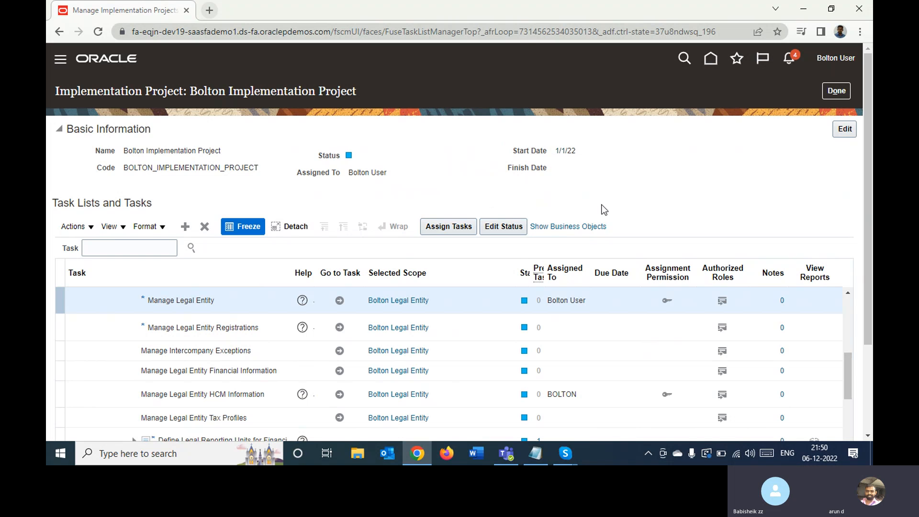
click(847, 294)
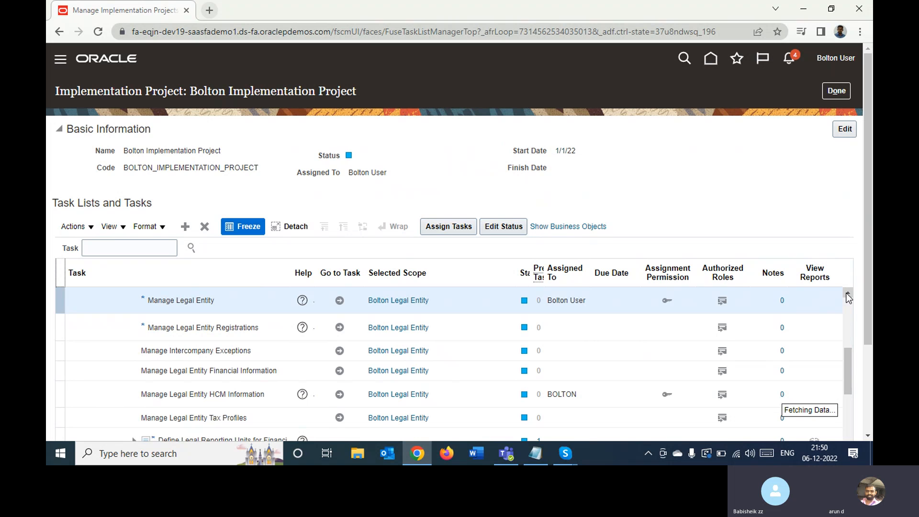
click(846, 294)
click(846, 293)
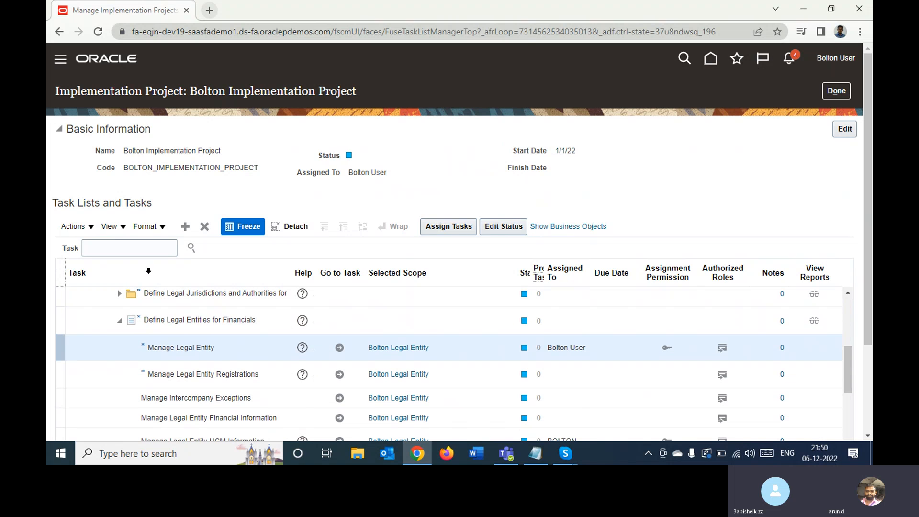
click(120, 321)
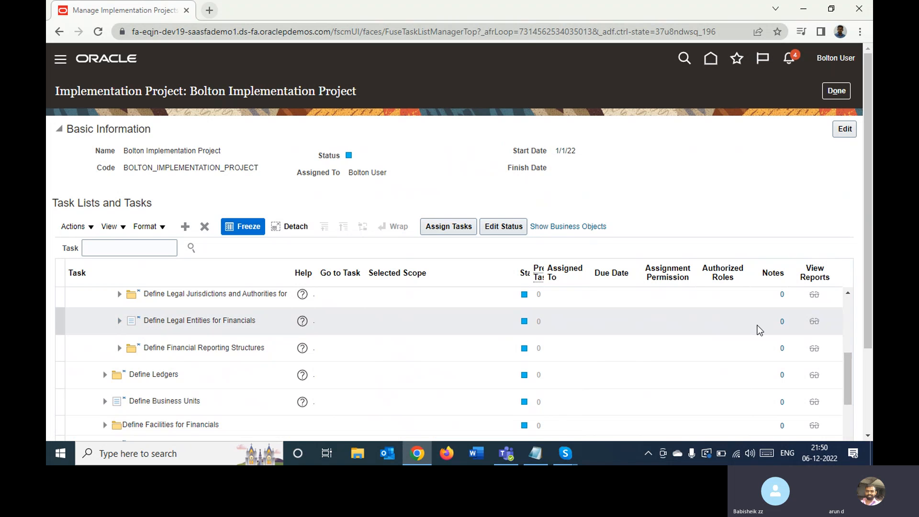
click(847, 294)
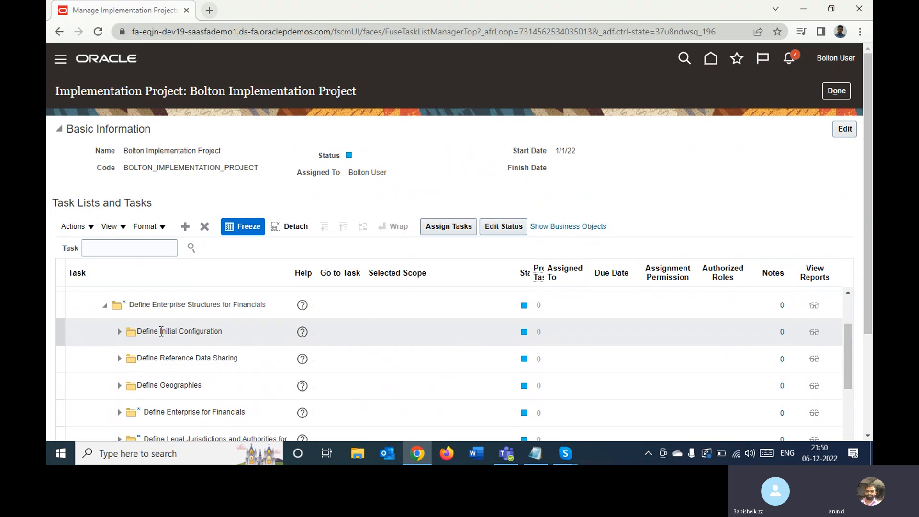
click(105, 307)
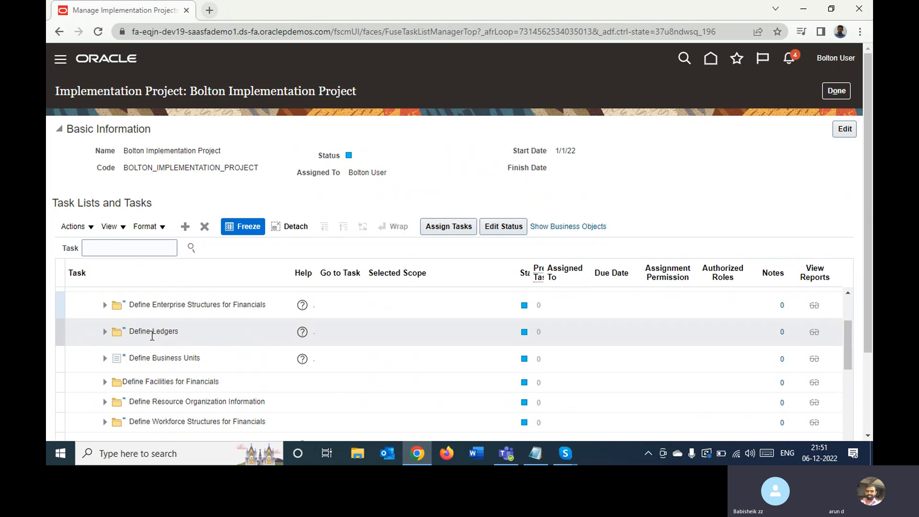
- Go to the Manage Primary Ledgers task within Define Accounting Configurations under Define Ledgers
click(103, 334)
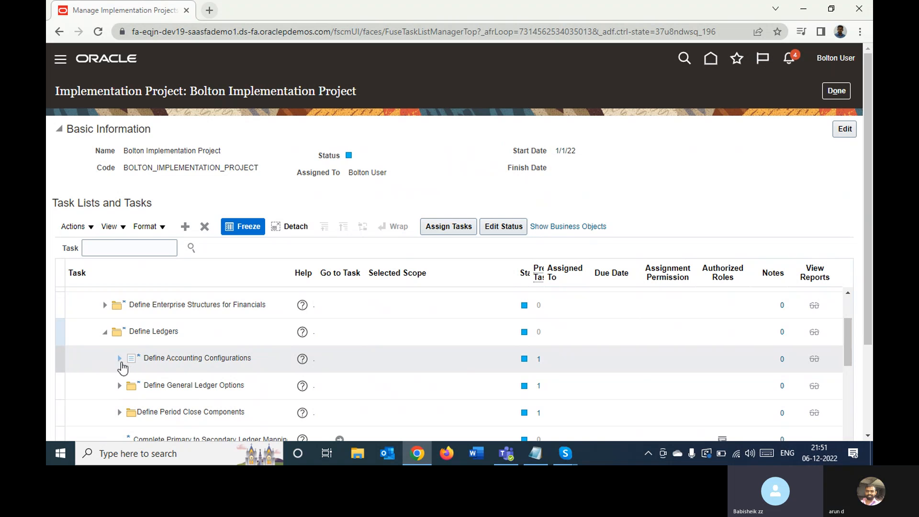
click(119, 359)
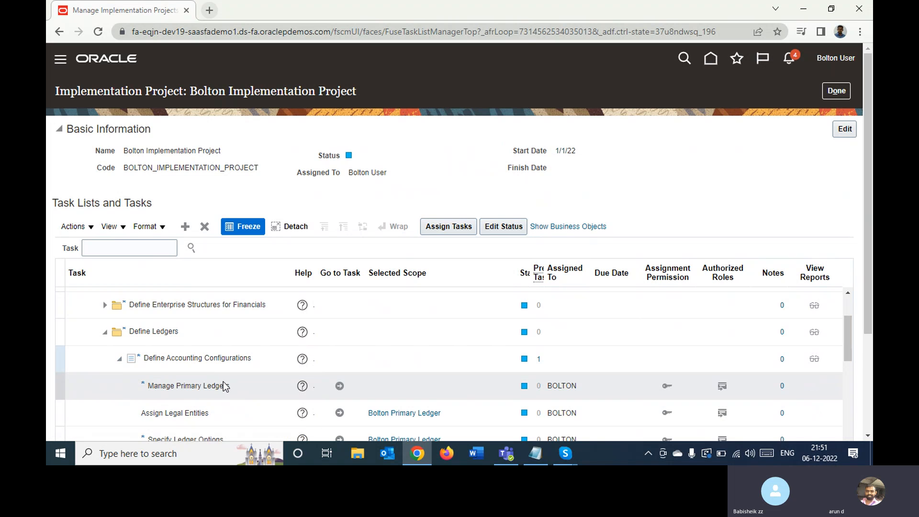
click(339, 387)
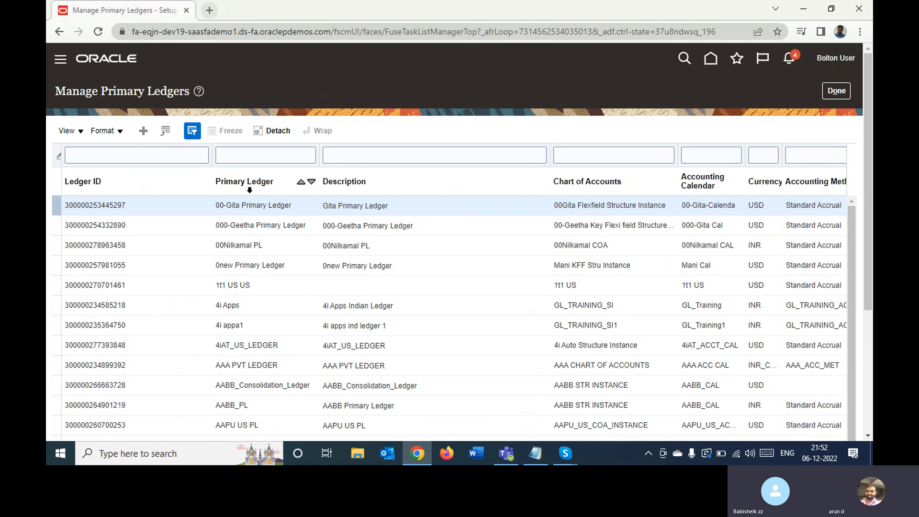
- Start creating a primary ledger and choose BOA COA Instance as its chart of accounts
click(144, 134)
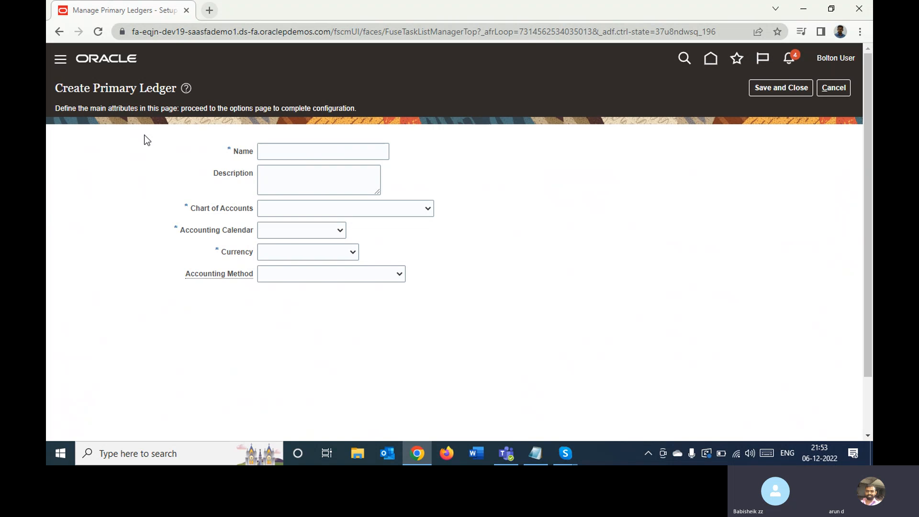
click(287, 150)
click(279, 210)
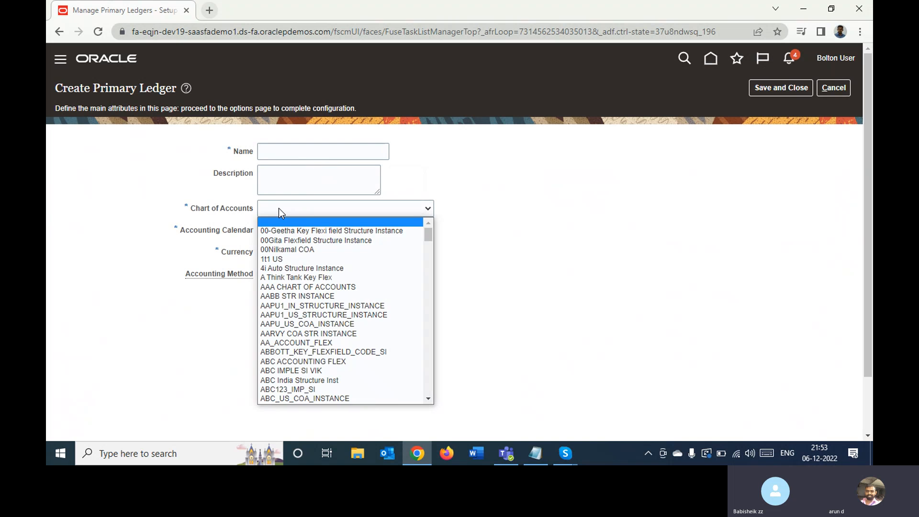
text(bmr)
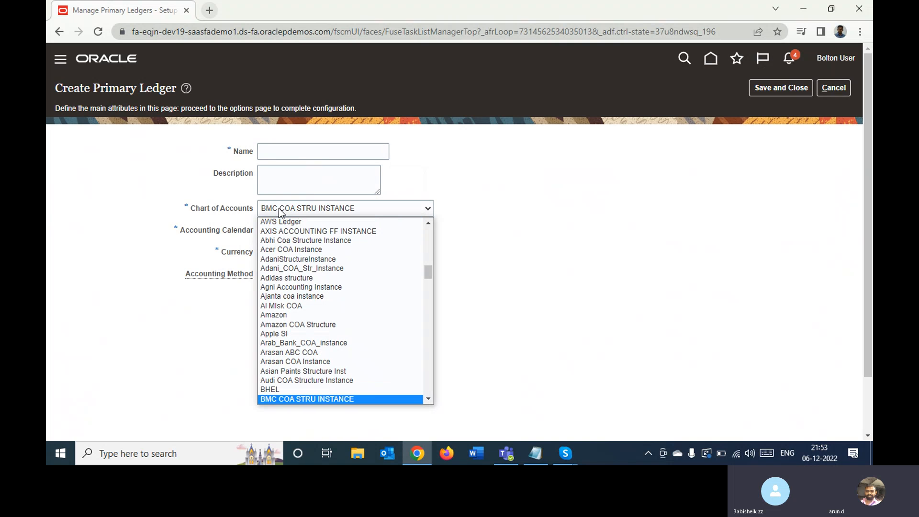
key(Down)
key(Down)
key(Down)
key(Down)
key(Down)
key(Down)
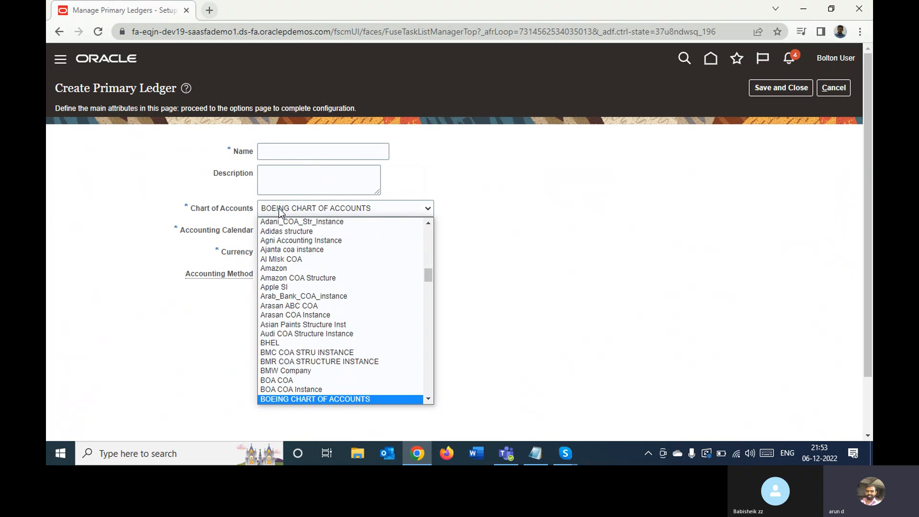
key(Down)
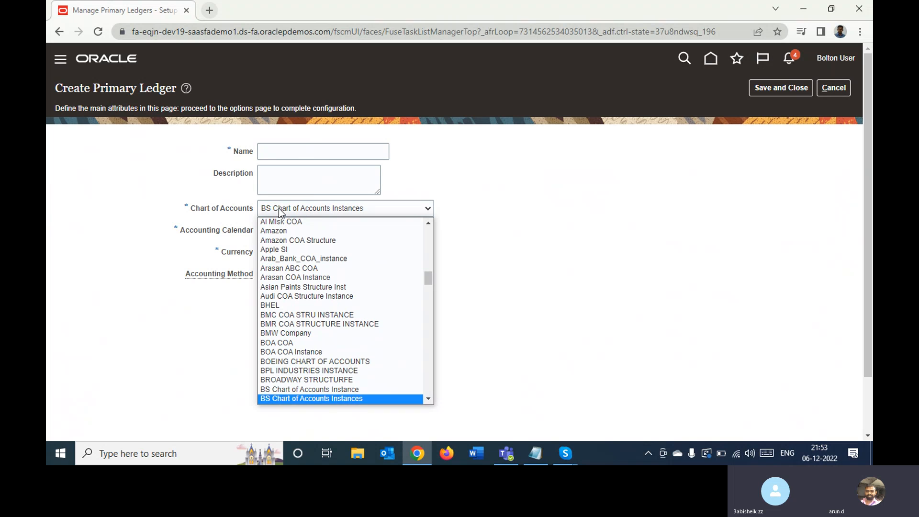
key(Up)
key(Up)
key(Up)
key(Up)
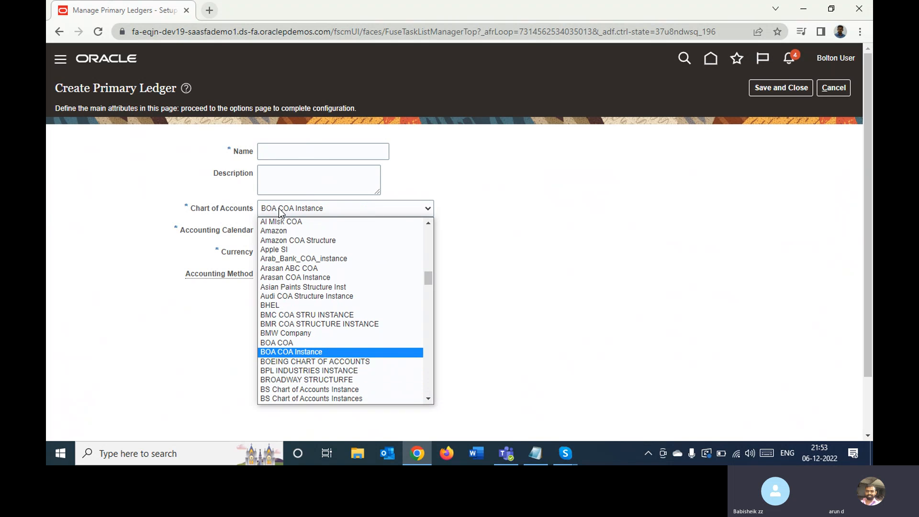
key(Return)
- Set the new primary ledger's accounting calendar to Bolton Acc Cale
click(333, 232)
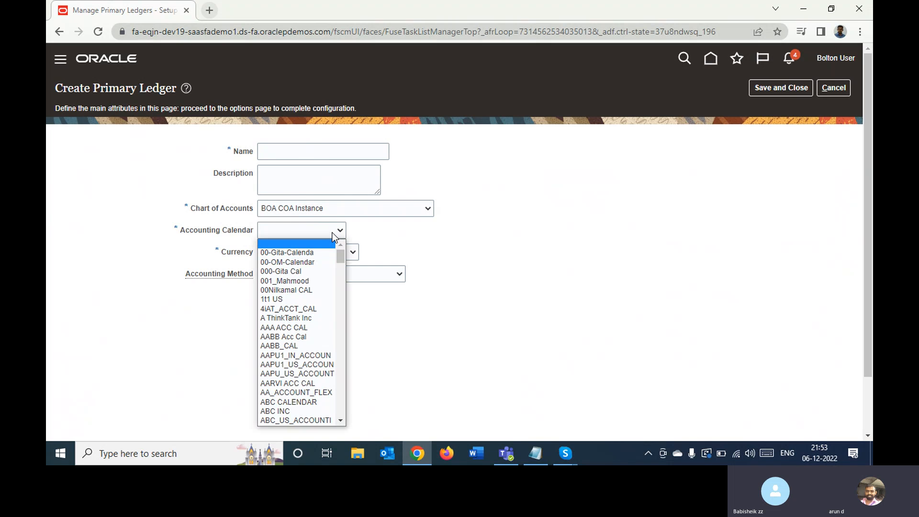
key(b)
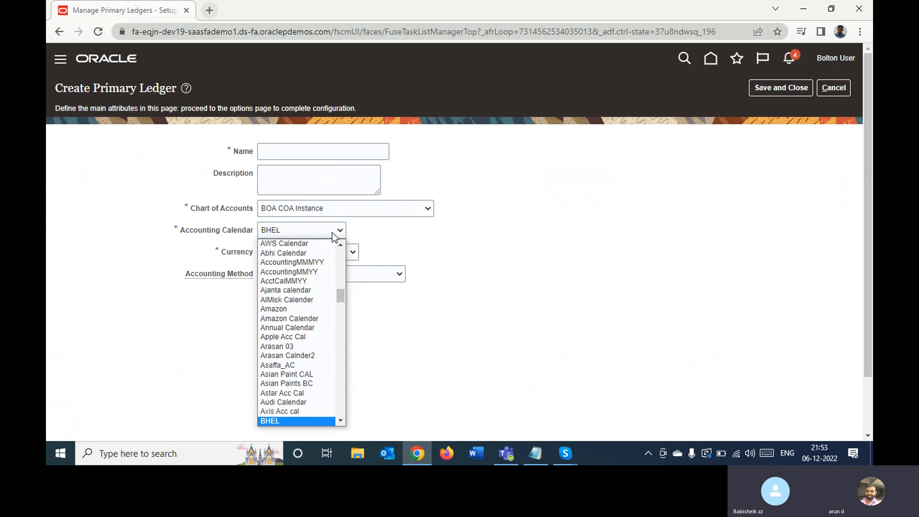
key(Down)
key(Down)
key(Down)
key(Down)
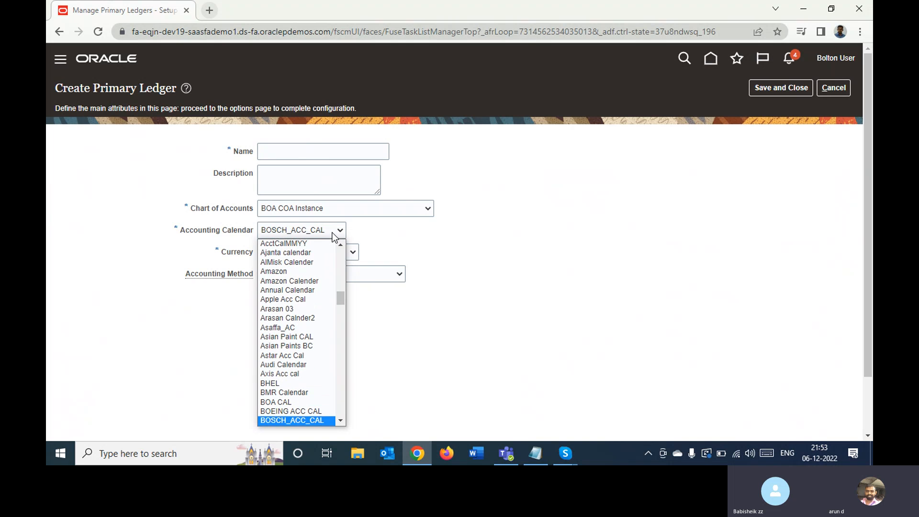
key(Down)
key(Down)
key(Down)
key(Down)
key(Down)
key(Down)
key(Down)
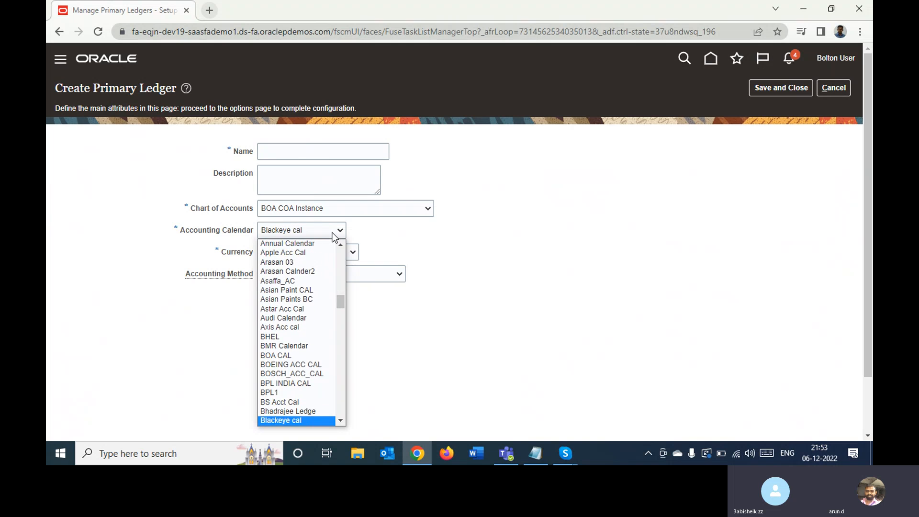
key(Down)
key(Down)
key(b)
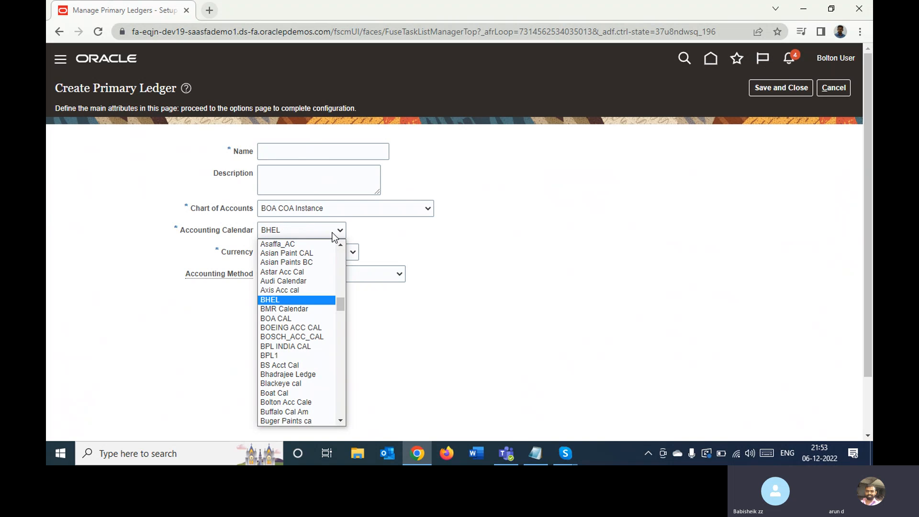
key(Down)
key(Down)
key(Down)
key(Down)
key(Down)
key(Down)
key(Down)
key(Down)
key(Down)
key(Down)
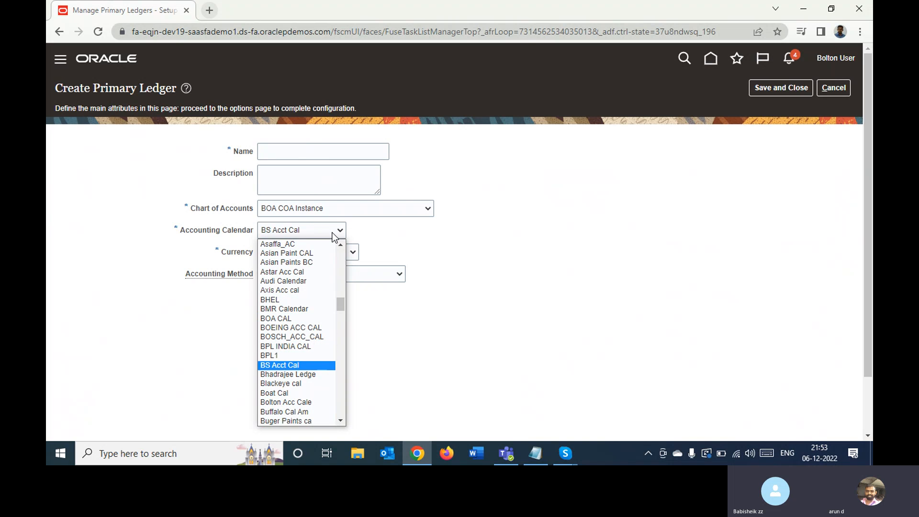
key(Down)
key(Return)
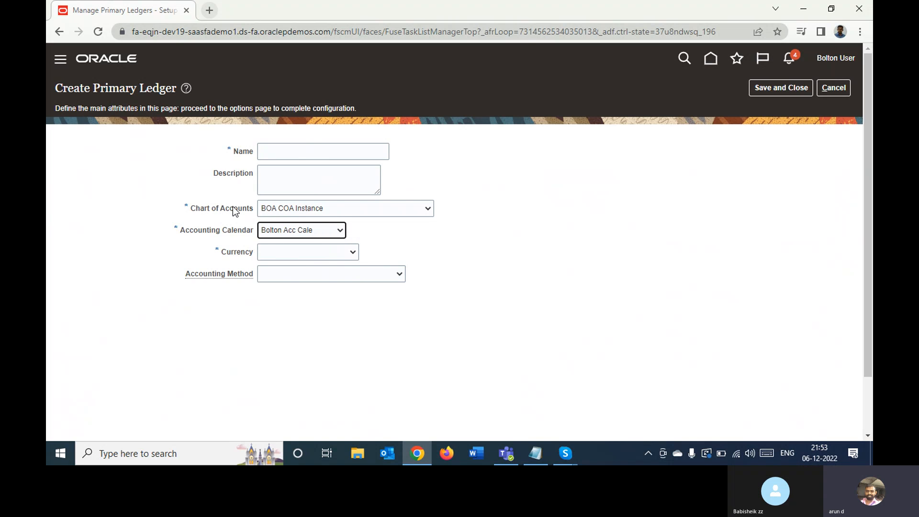
click(299, 258)
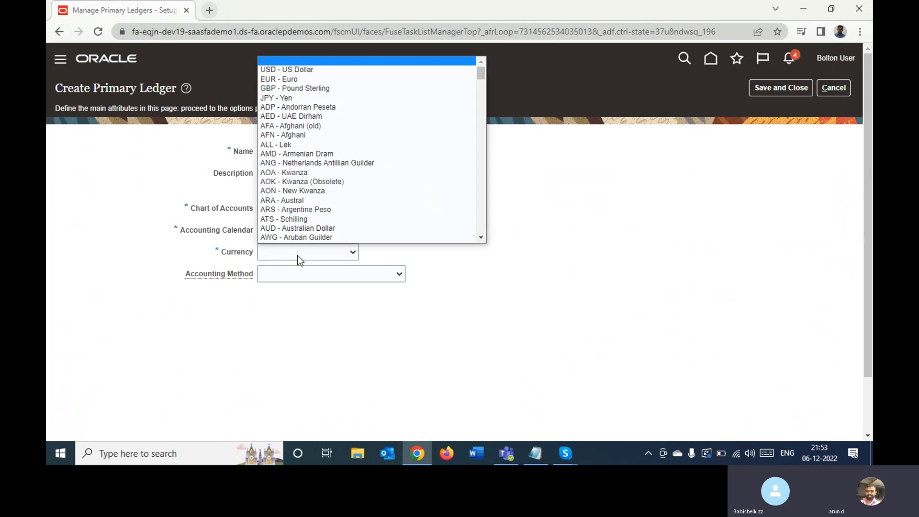
key(Down)
key(Return)
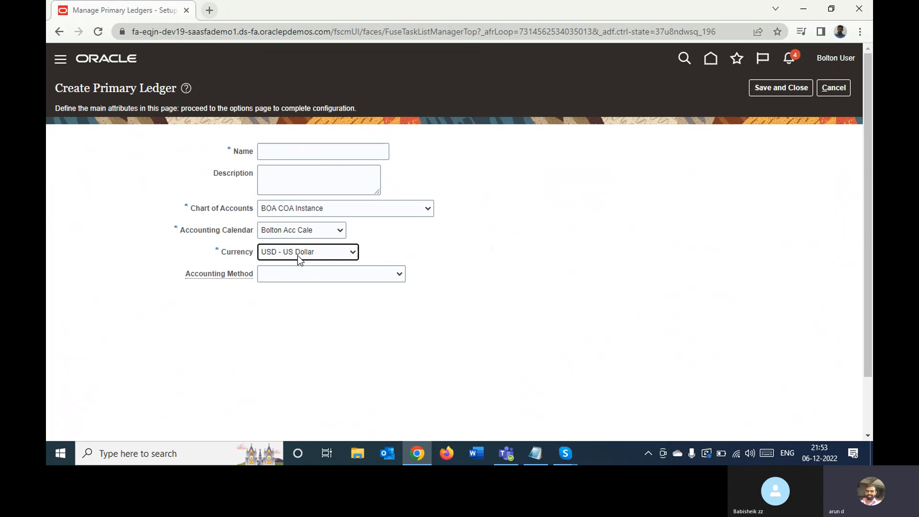
click(339, 278)
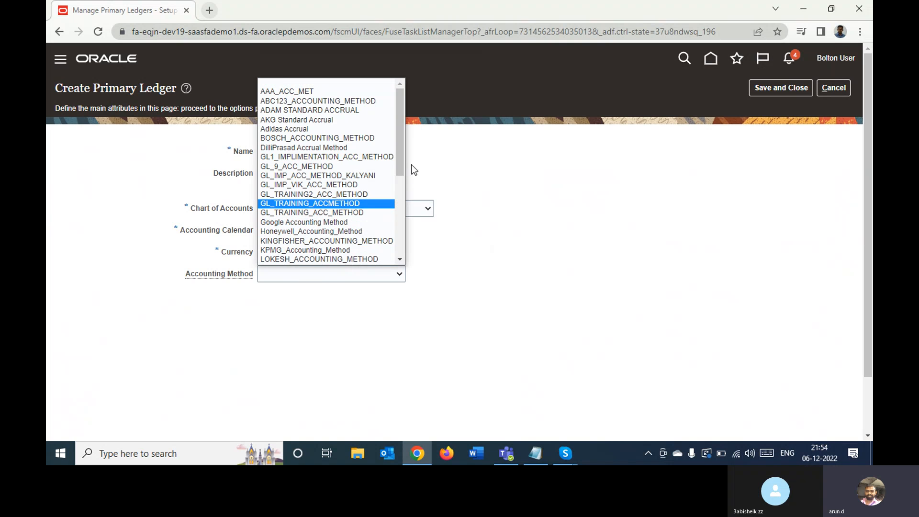
drag(401, 154, 408, 251)
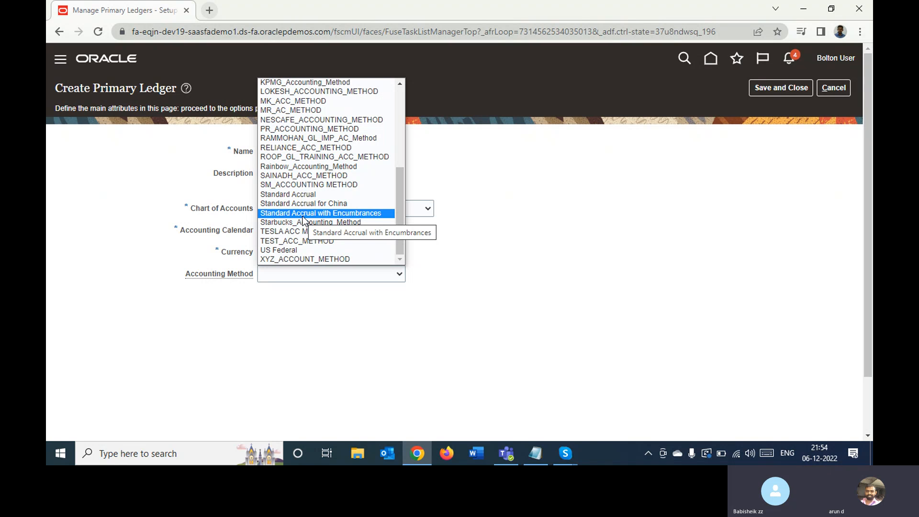
key(Up)
key(Up)
key(Return)
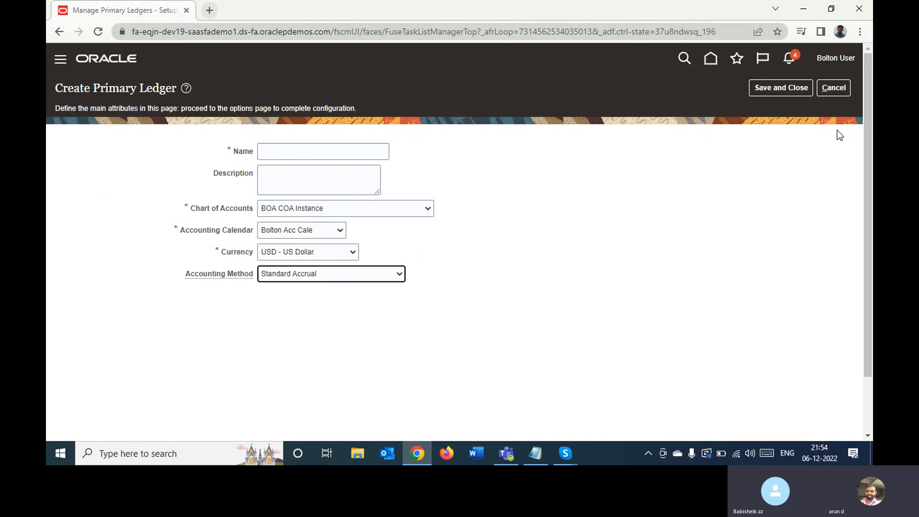
click(824, 87)
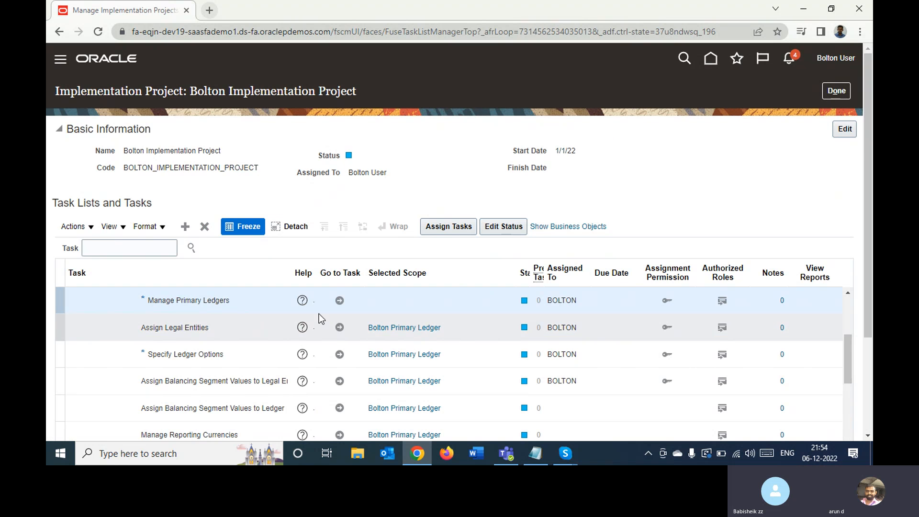
- Reopen the Manage Primary Ledgers task and filter the primary ledger names by Bol
click(340, 301)
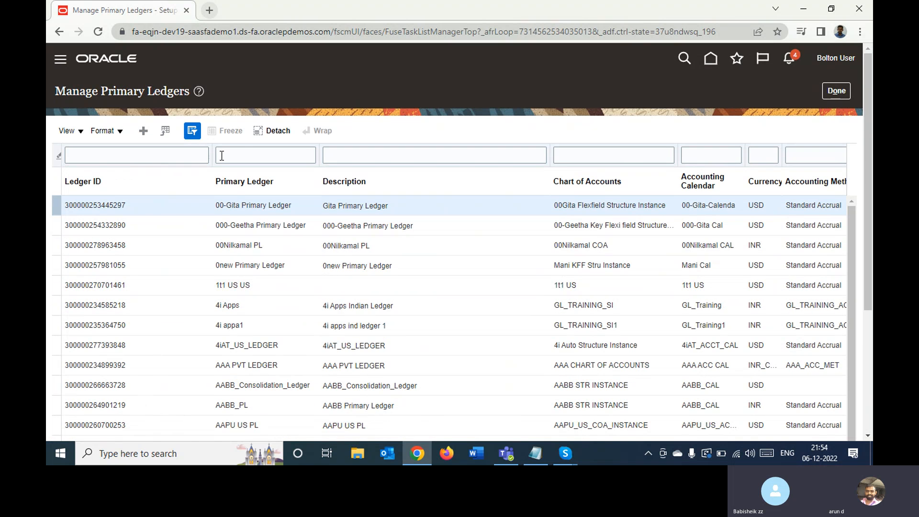
click(246, 156)
text(Bo)
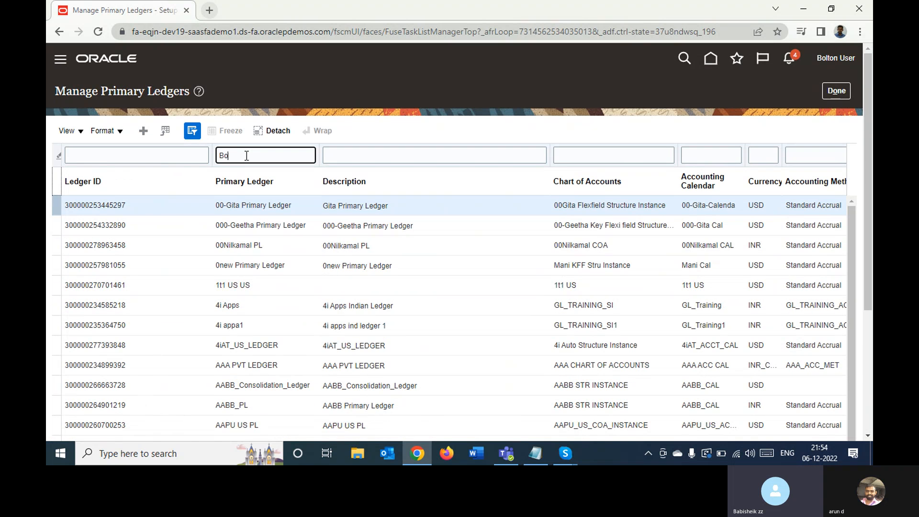
text(l)
key(Return)
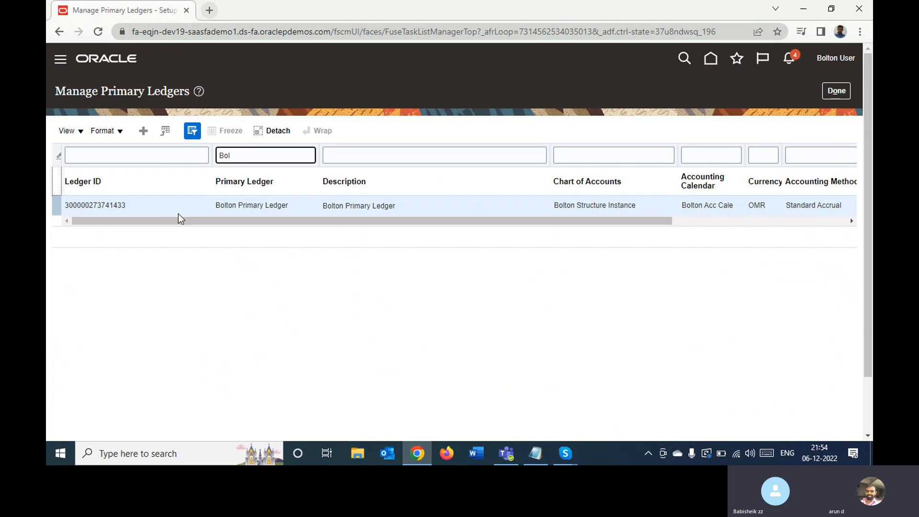
- Examine the Bolton Primary Ledger's remaining columns, including Balances Cube and Status, and return to the implementation project
click(170, 210)
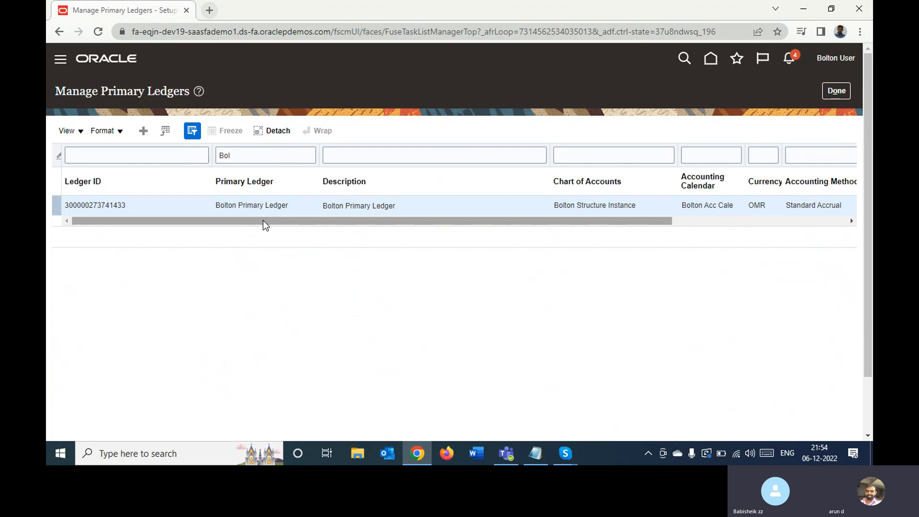
drag(264, 225, 447, 221)
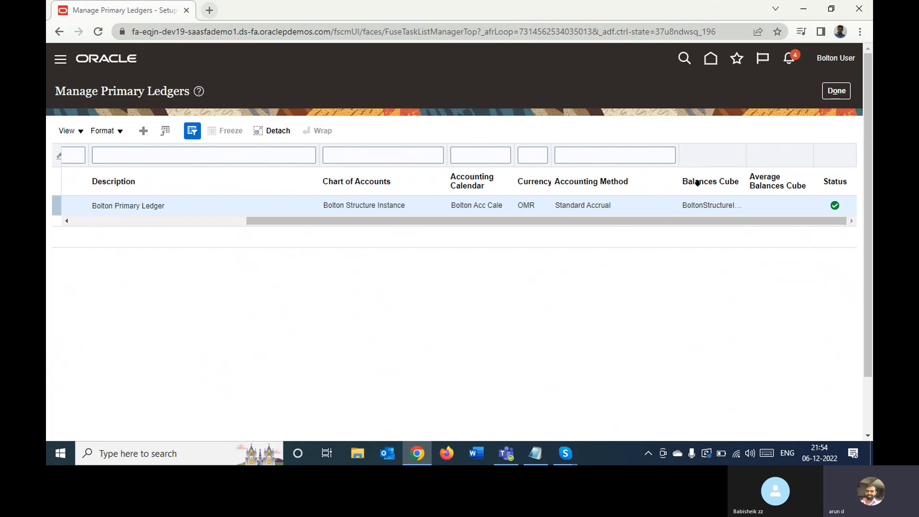
double_click(703, 205)
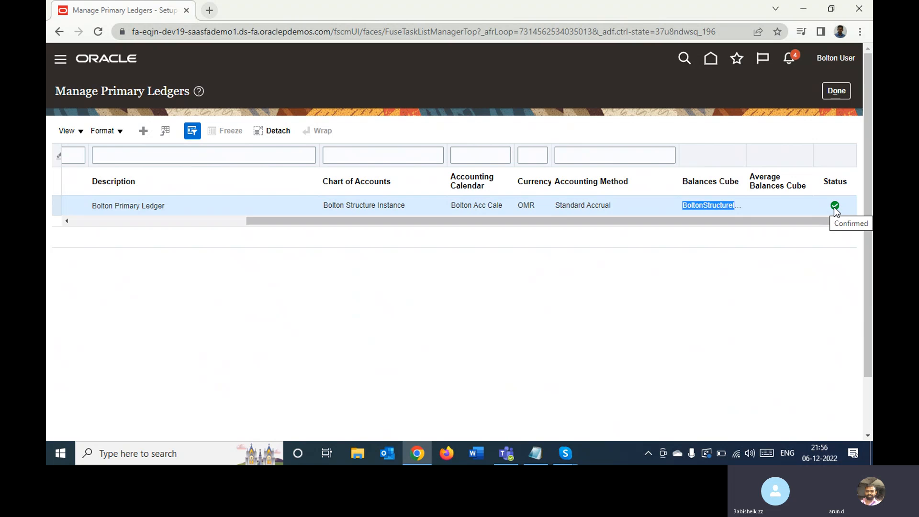
click(837, 92)
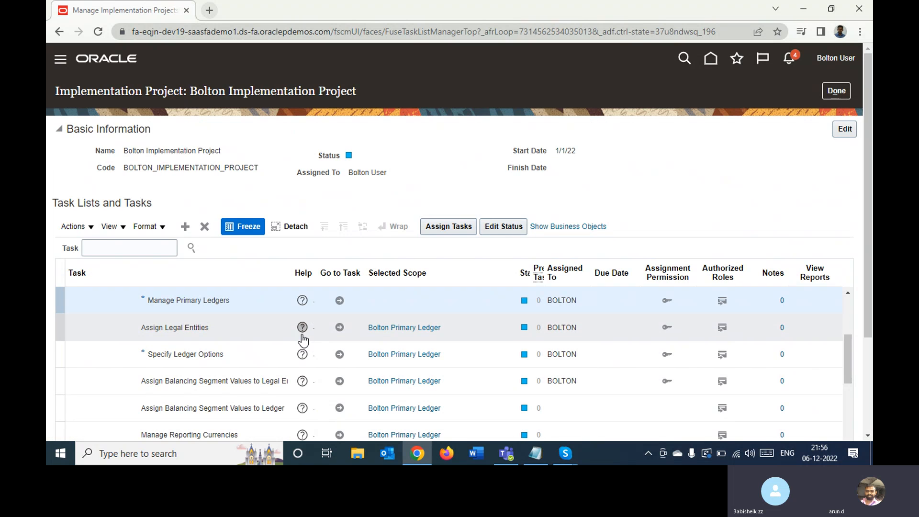
- Go back to the Manage Primary Ledgers task under Define Accounting Configurations
click(275, 333)
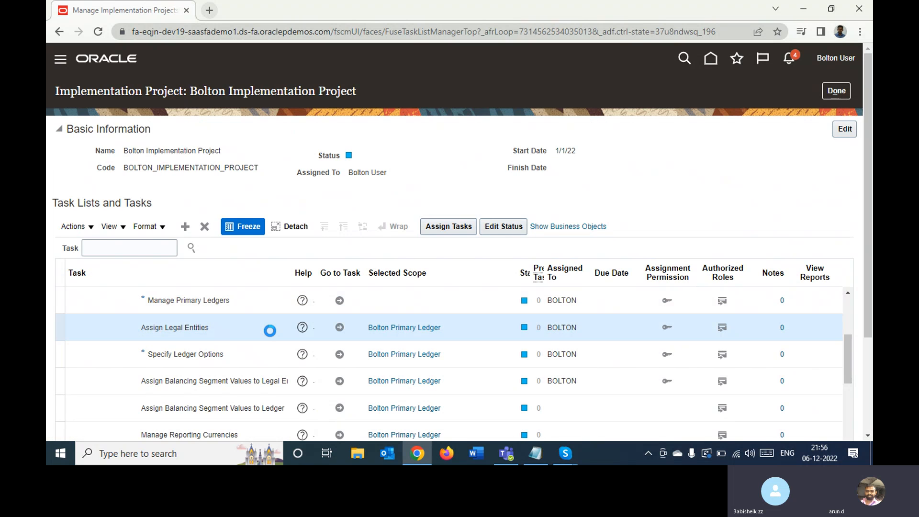
click(340, 328)
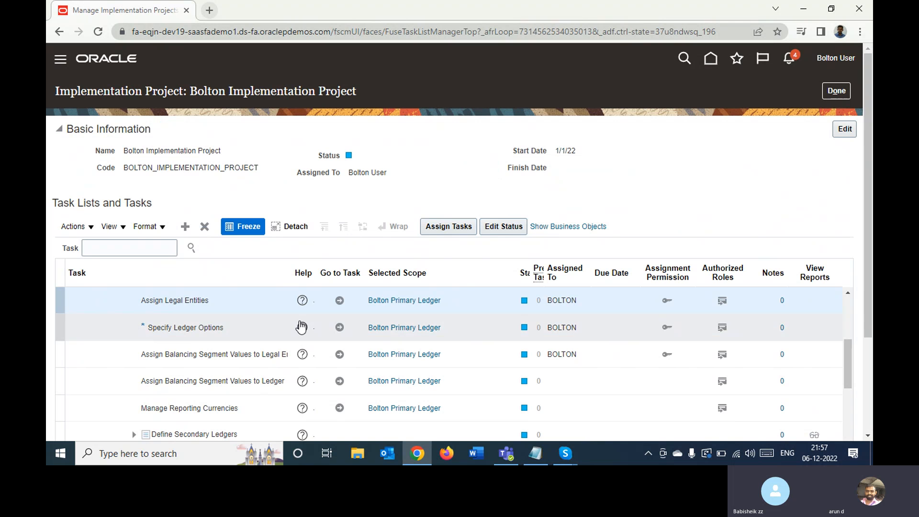
click(846, 294)
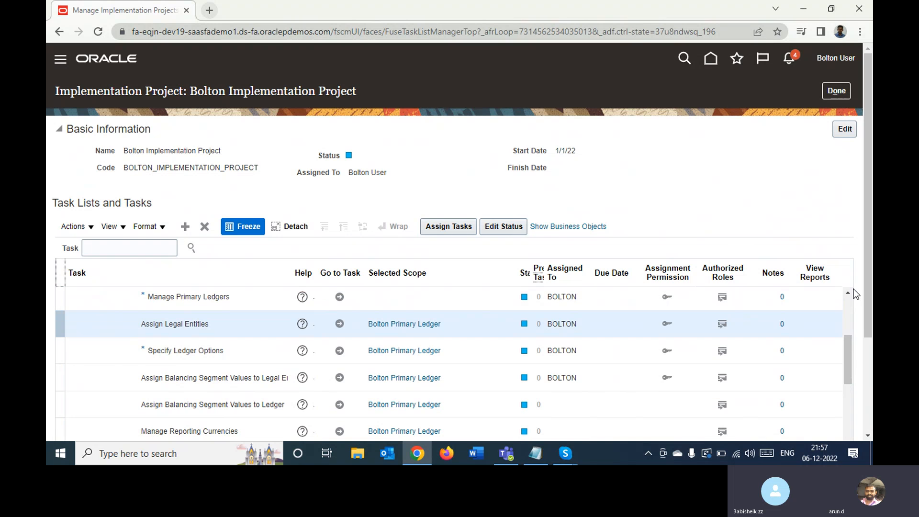
click(847, 293)
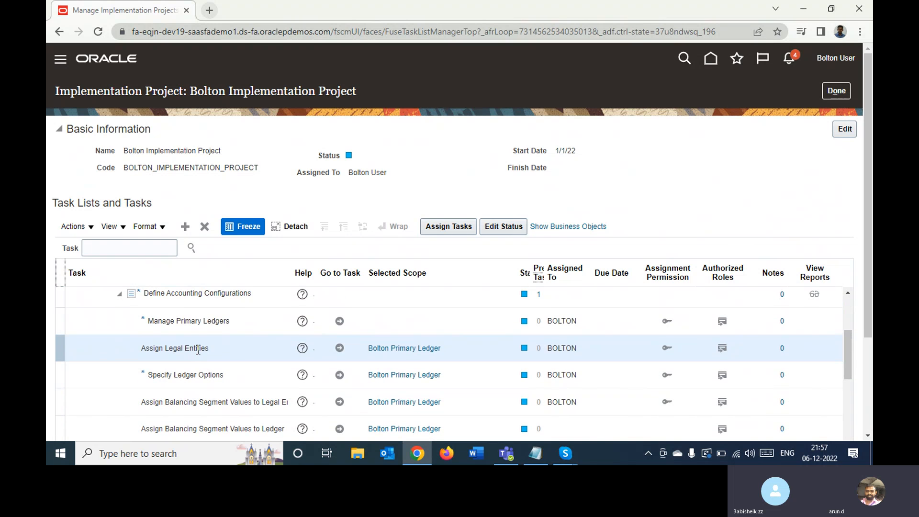
click(242, 329)
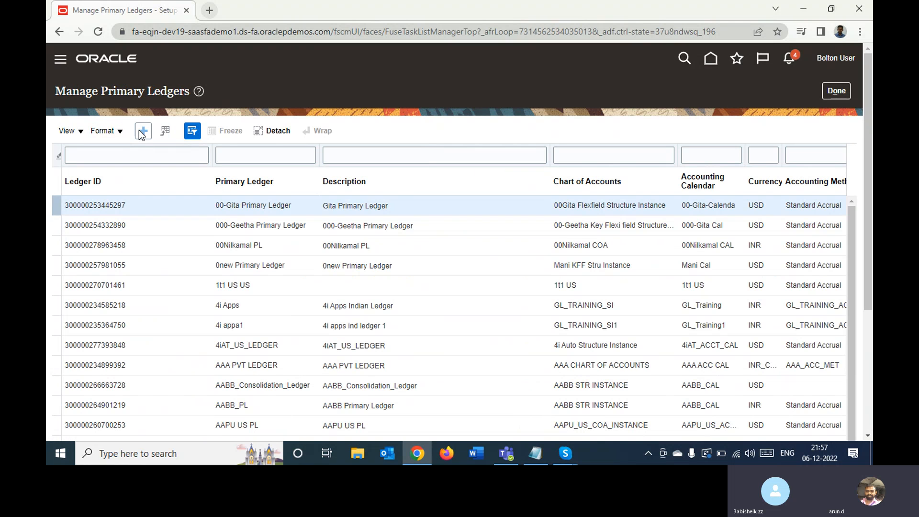
- Start creating a primary ledger with Bolt Ledger as both its name and description
click(143, 131)
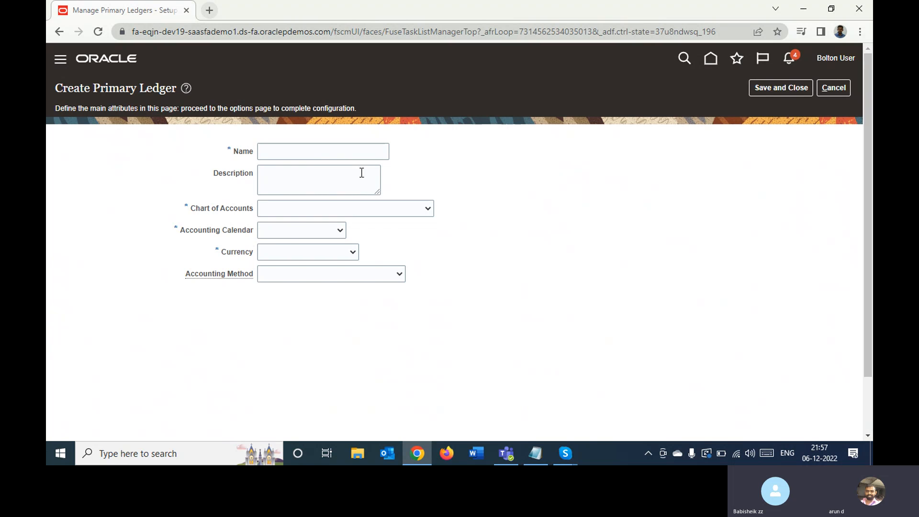
click(312, 153)
text(B)
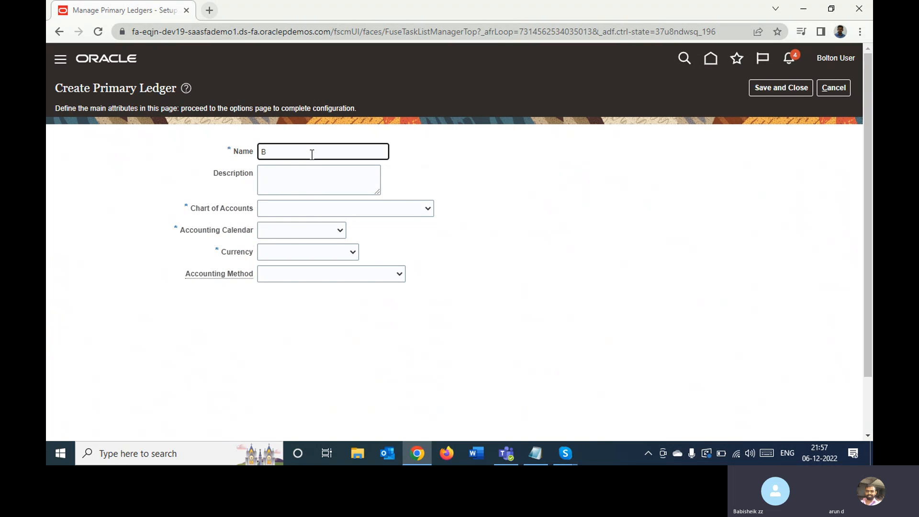
text(olt Ledger)
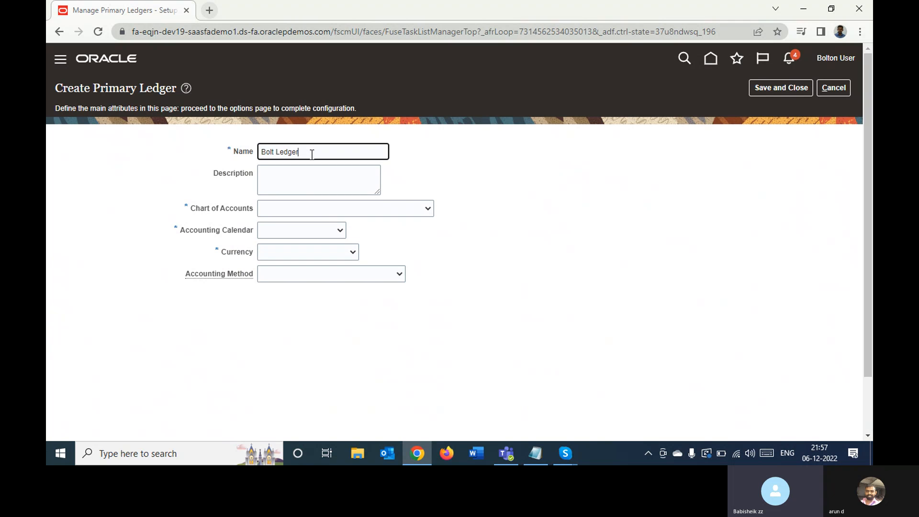
key(ctrl+a)
key(ctrl+c)
key(Tab)
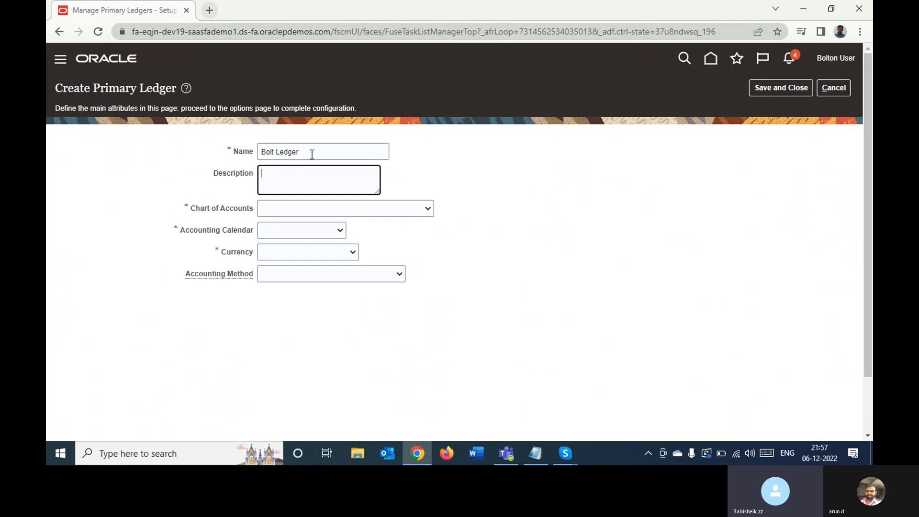
key(ctrl+v)
- Set the Bolt Ledger's chart of accounts to Bolton Structure Instance
click(332, 209)
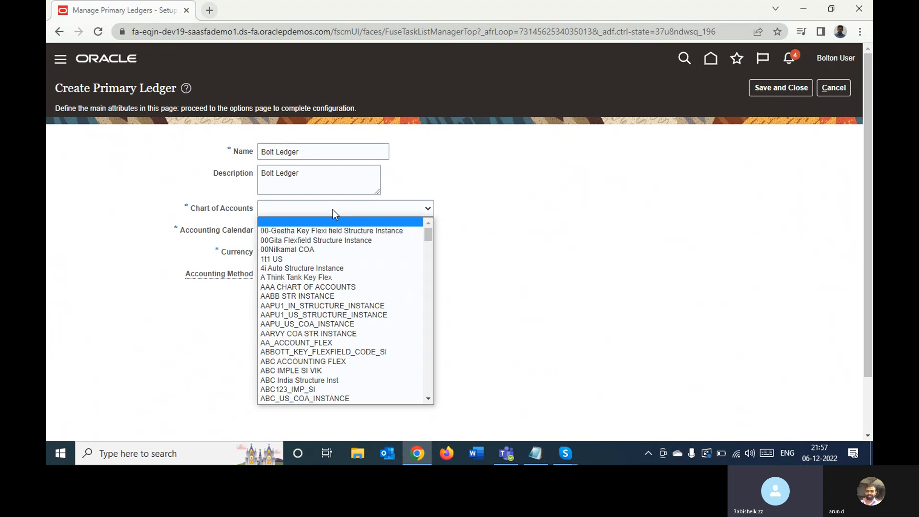
key(b)
key(b)
key(b)
key(b)
key(b)
key(b)
key(b)
key(b)
key(b)
key(b)
key(b)
key(b)
key(b)
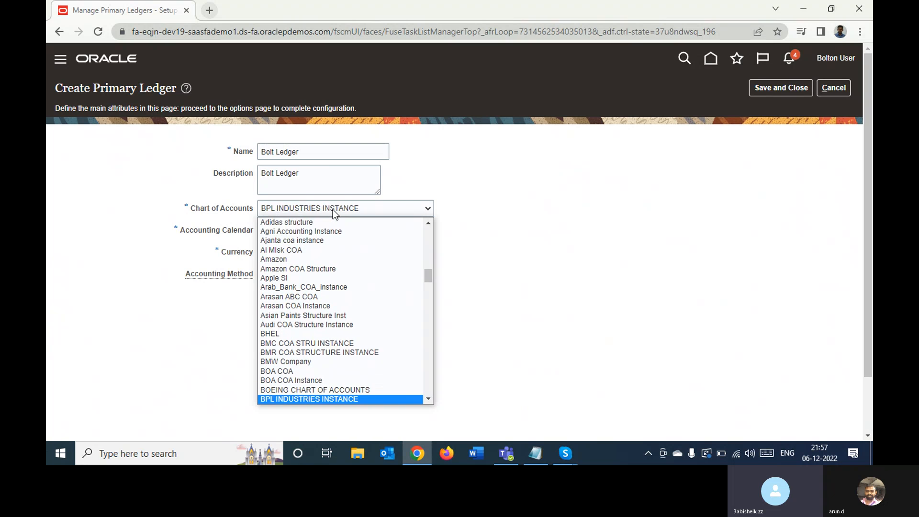
key(b)
key(b)
key(b)
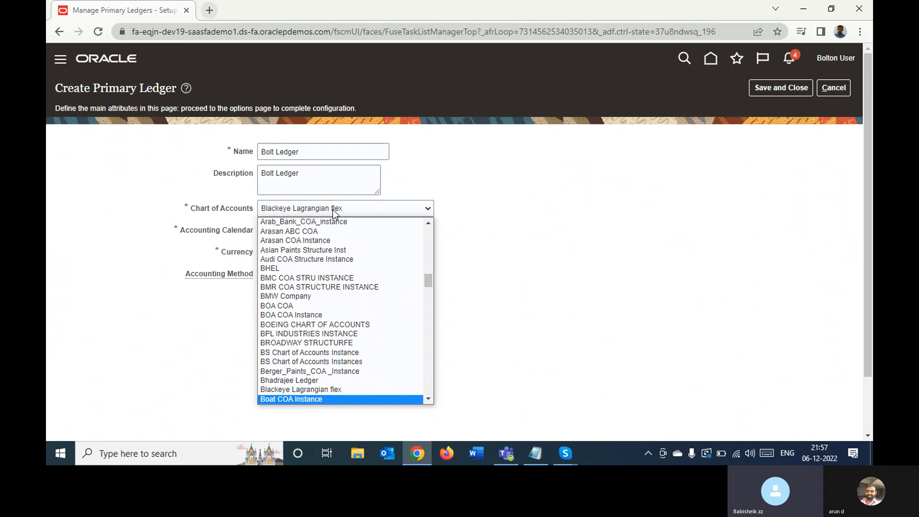
key(Return)
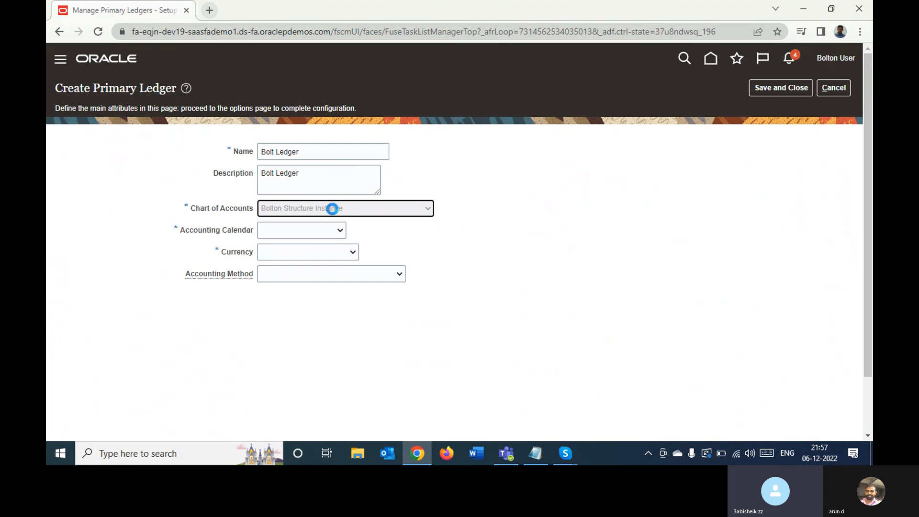
- Choose Bolton Acc Cale as the accounting calendar of the Bolt Ledger
click(306, 229)
key(b)
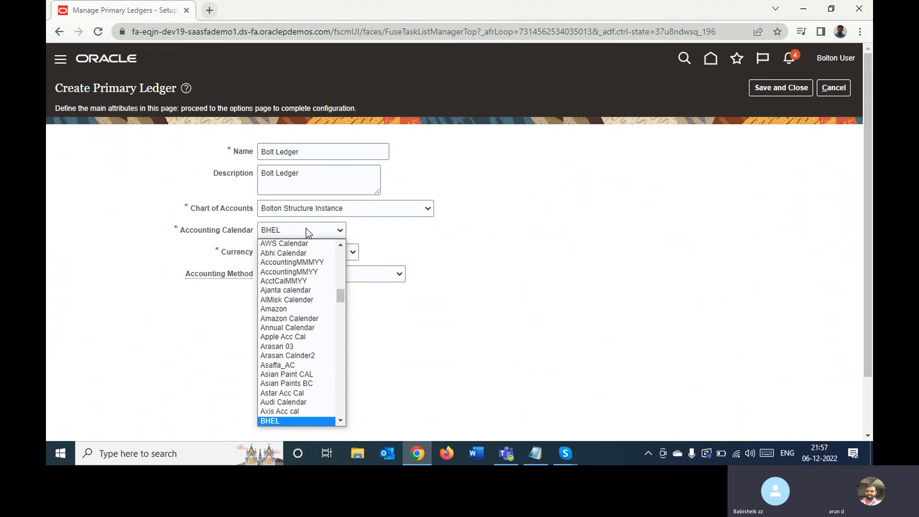
key(b)
key(b)
key(b)
key(b)
key(b)
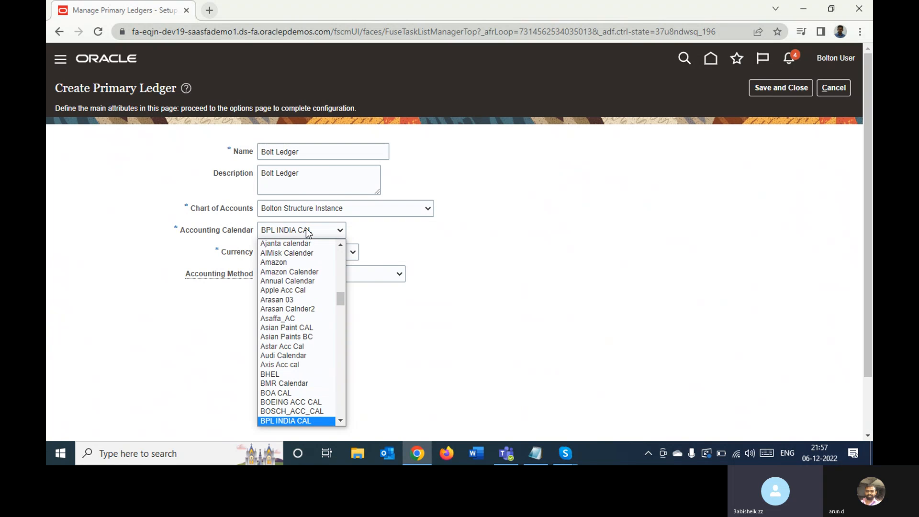
key(b)
key(b)
key(b)
key(b)
key(b)
key(b)
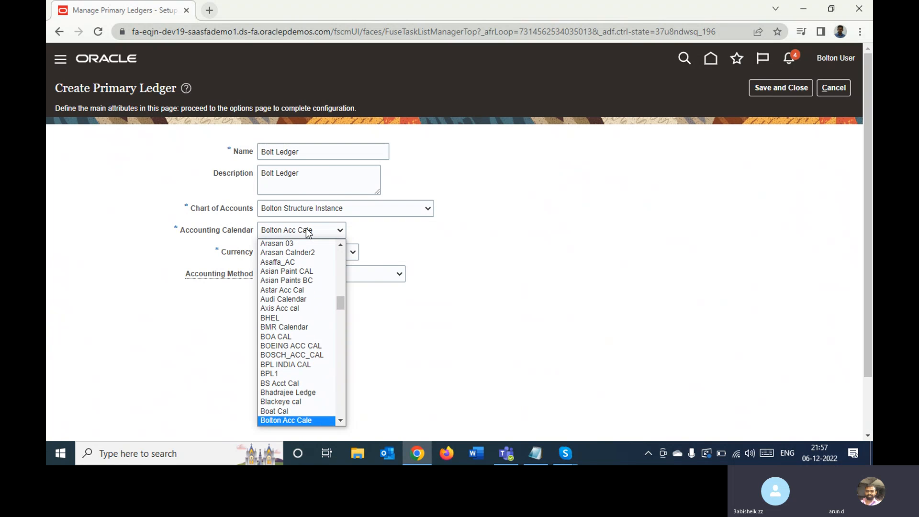
key(Down)
key(Up)
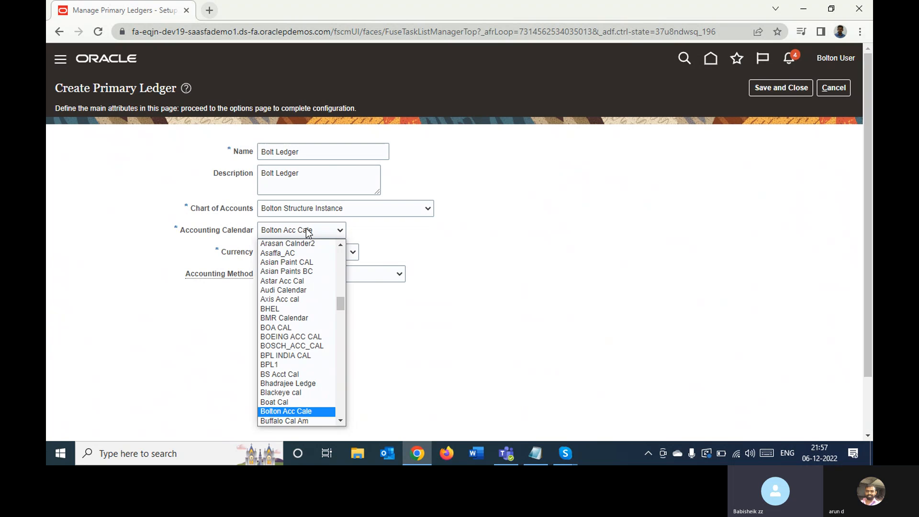
key(Return)
- Set the Bolt Ledger's currency to INR - Indian Rupee
click(319, 252)
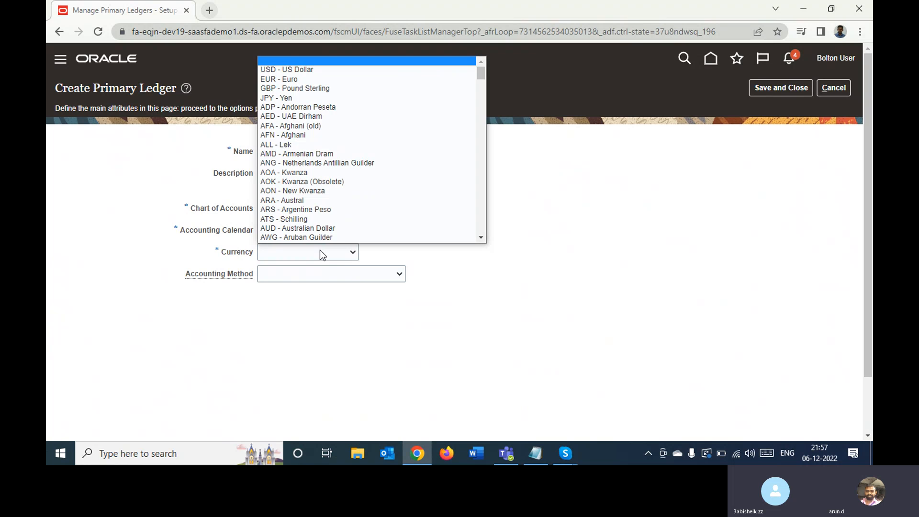
key(i)
key(i)
key(i)
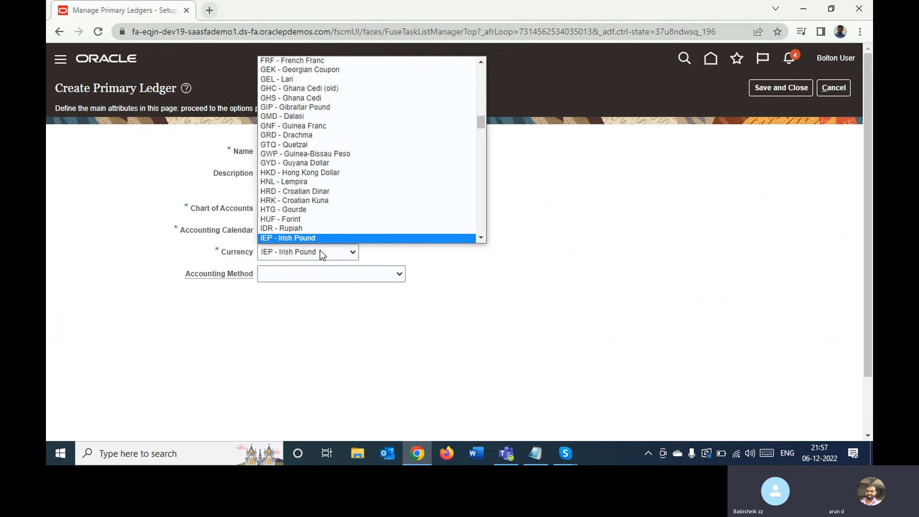
key(i)
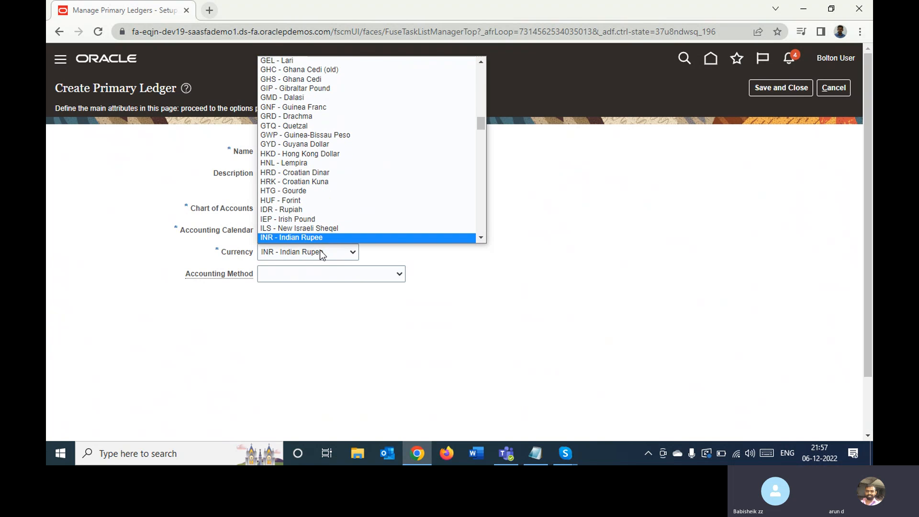
key(Return)
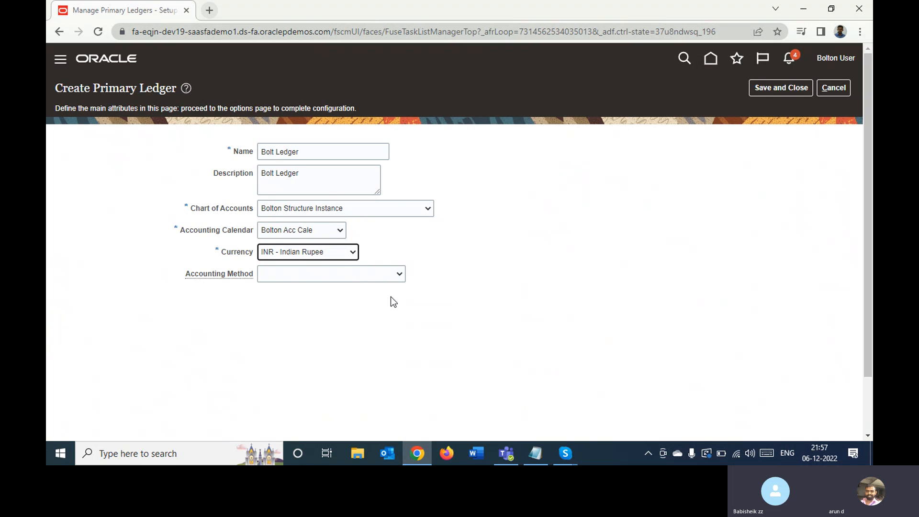
- Set the Bolt Ledger's accounting method to Standard Accrual, then save and close the new primary ledger
click(363, 279)
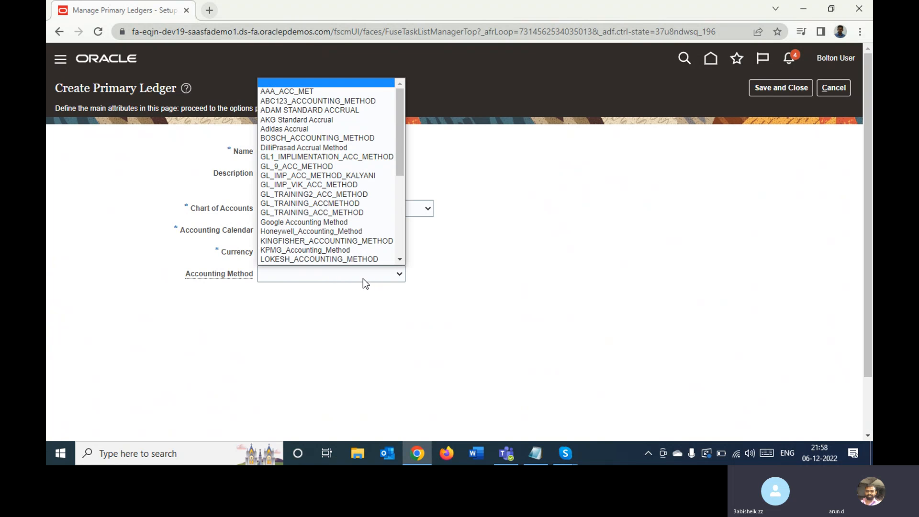
key(Down)
key(Down)
key(Down)
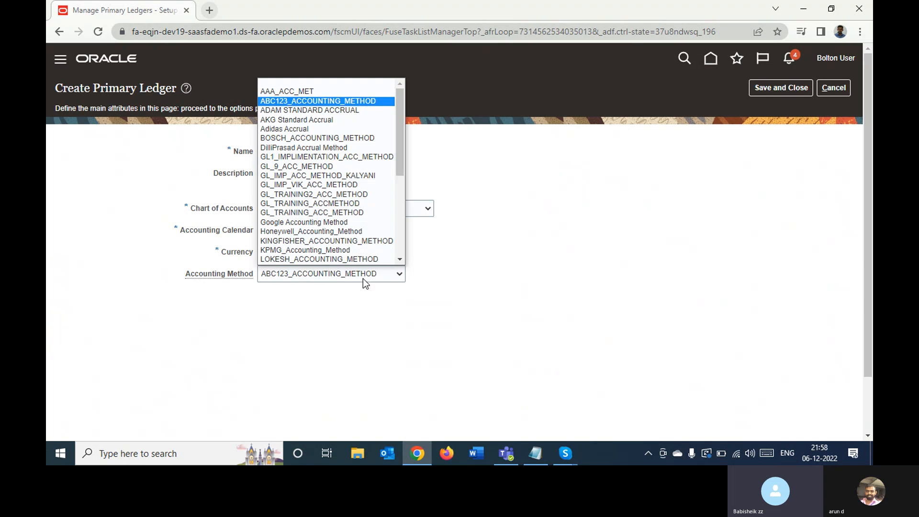
key(a)
key(a)
key(a)
key(a)
key(a)
key(a)
key(a)
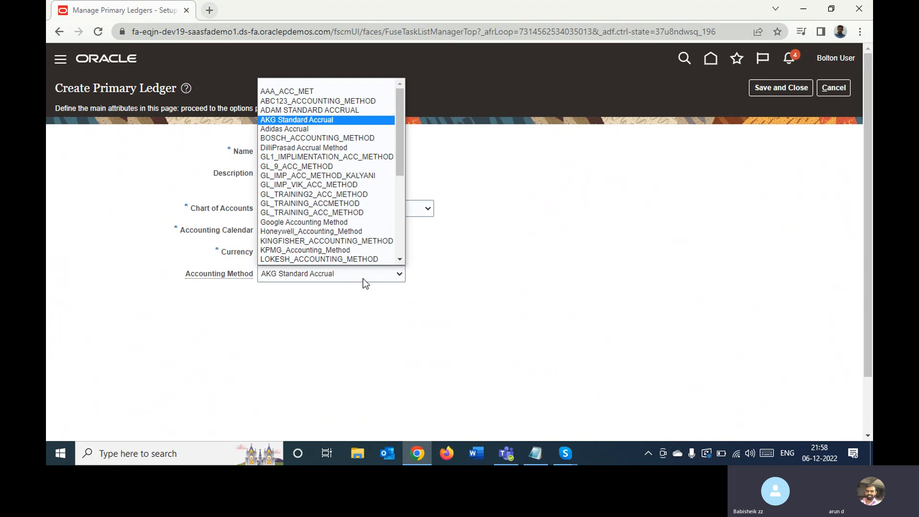
key(Down)
key(Down)
key(Down)
key(Down)
key(Down)
key(Down)
key(Down)
key(Down)
key(Down)
key(Down)
key(Down)
key(Down)
key(Down)
key(Down)
key(Down)
key(Down)
key(Down)
key(Down)
key(Down)
key(Down)
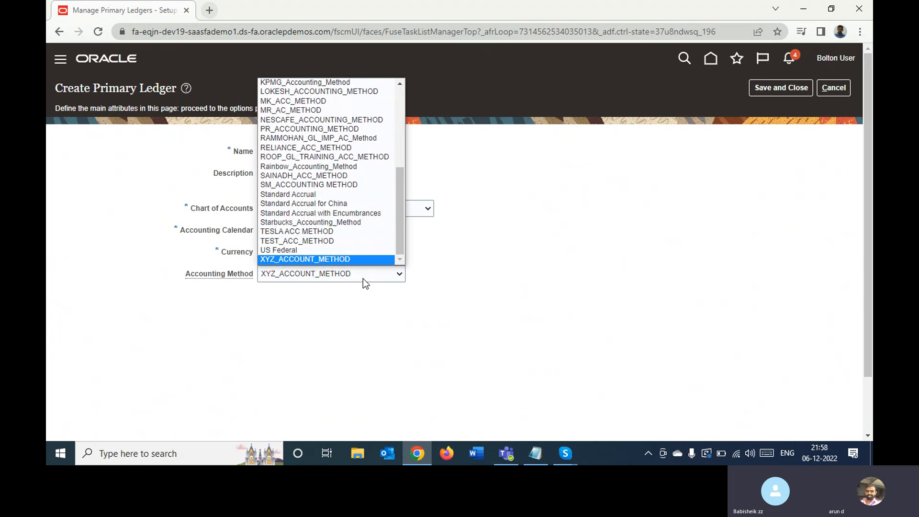
key(Up)
key(Up)
key(Up)
key(Up)
key(Up)
key(Up)
key(Up)
key(Return)
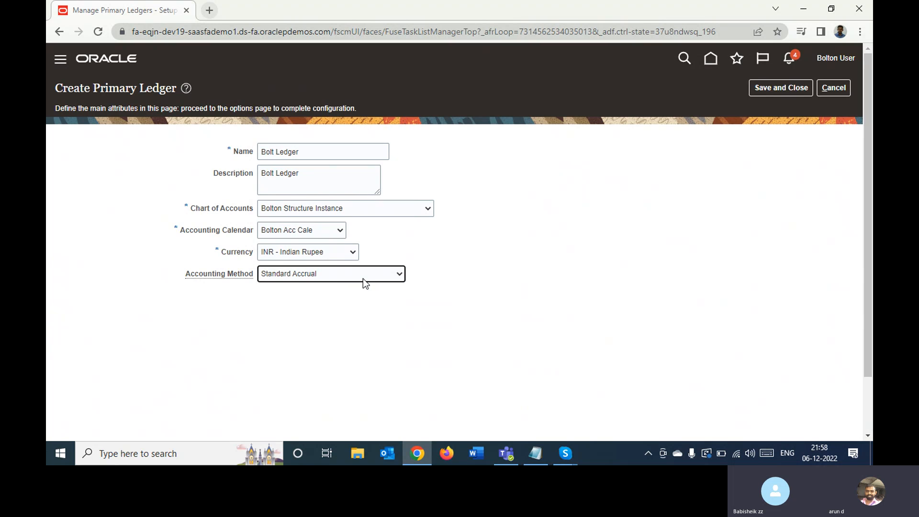
click(771, 91)
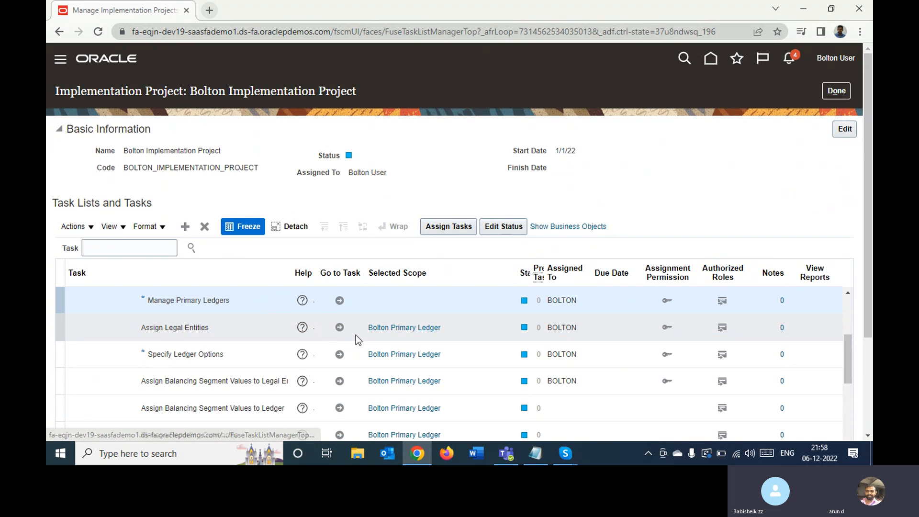
- Open the Assign Legal Entities task for Bolton Primary Ledger and start adding a legal entity
click(339, 327)
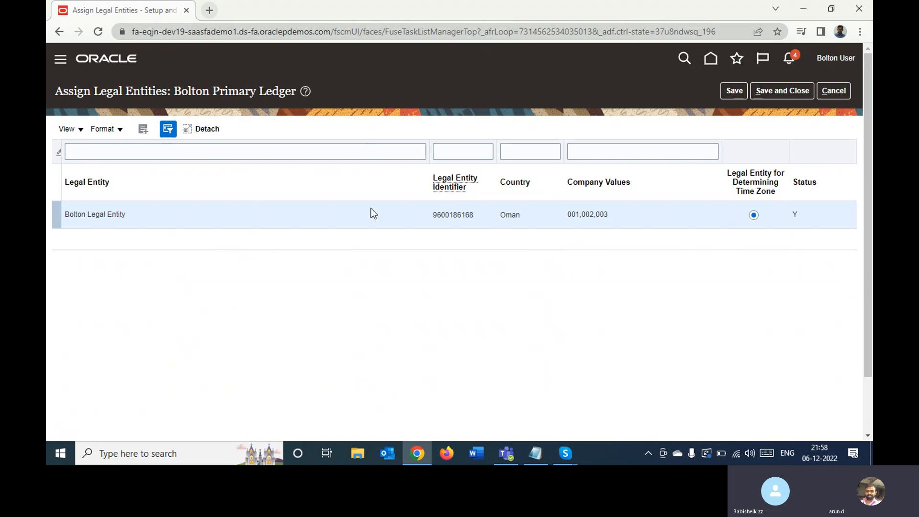
click(172, 212)
click(143, 129)
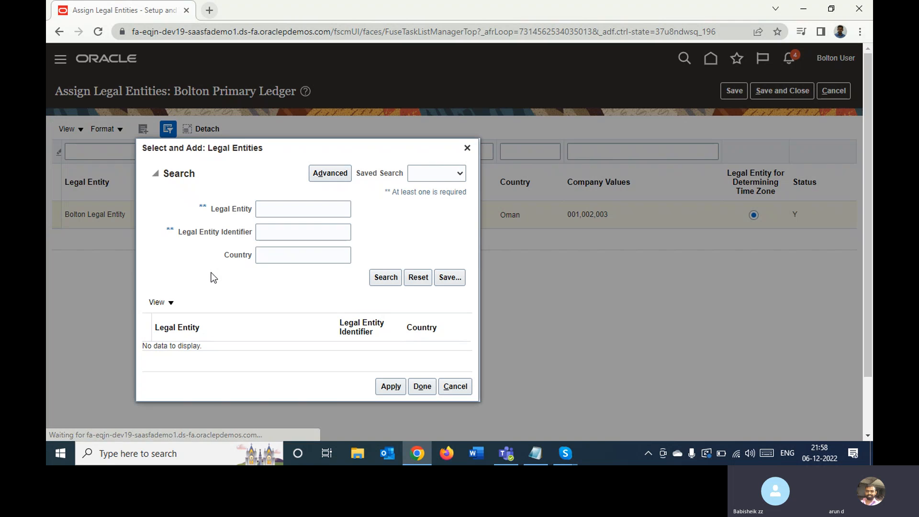
- Search the available legal entities by name for Bol and for Acc
click(283, 232)
click(269, 210)
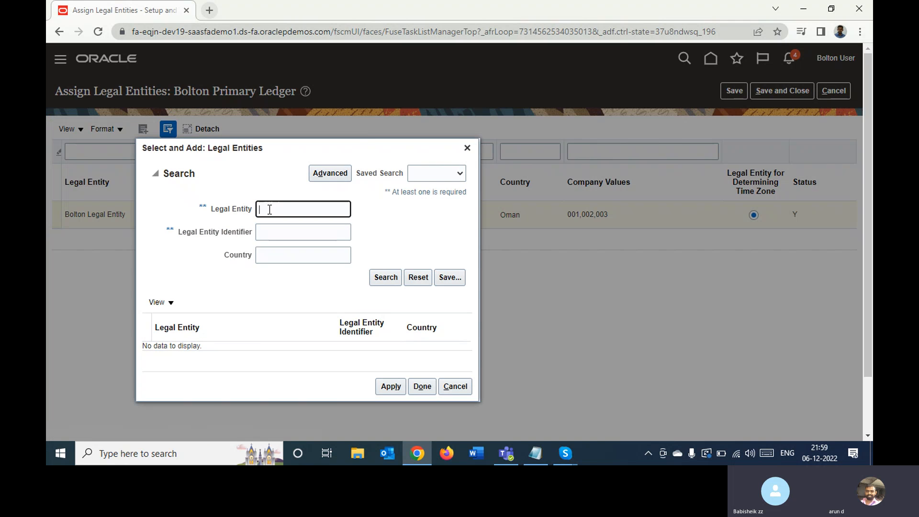
text(Bol)
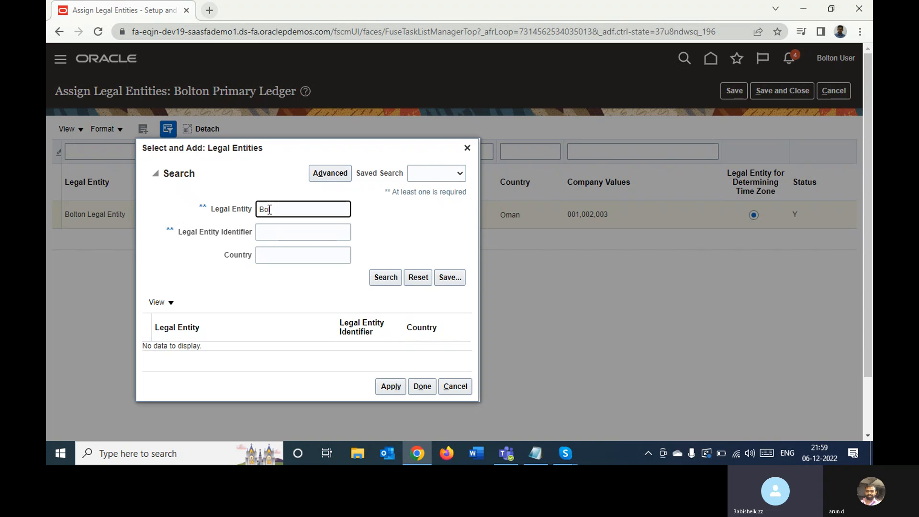
click(383, 278)
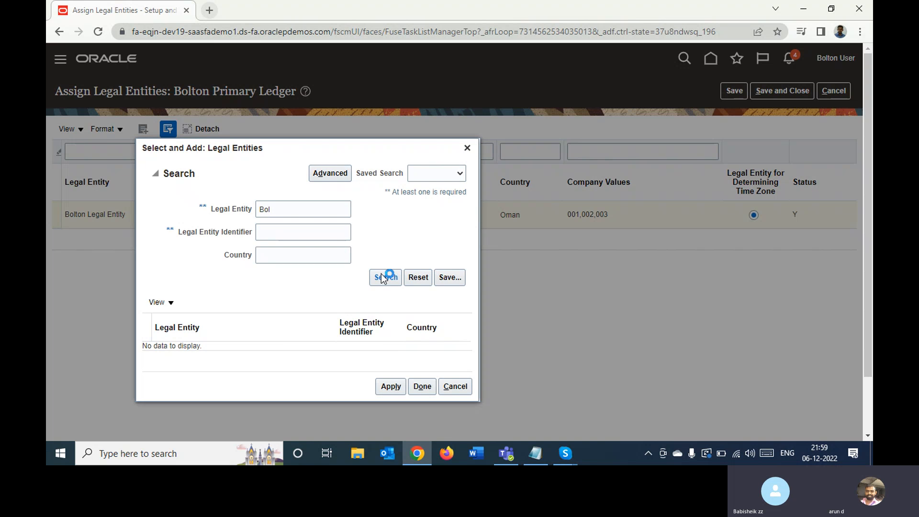
double_click(309, 212)
key(BackSpace)
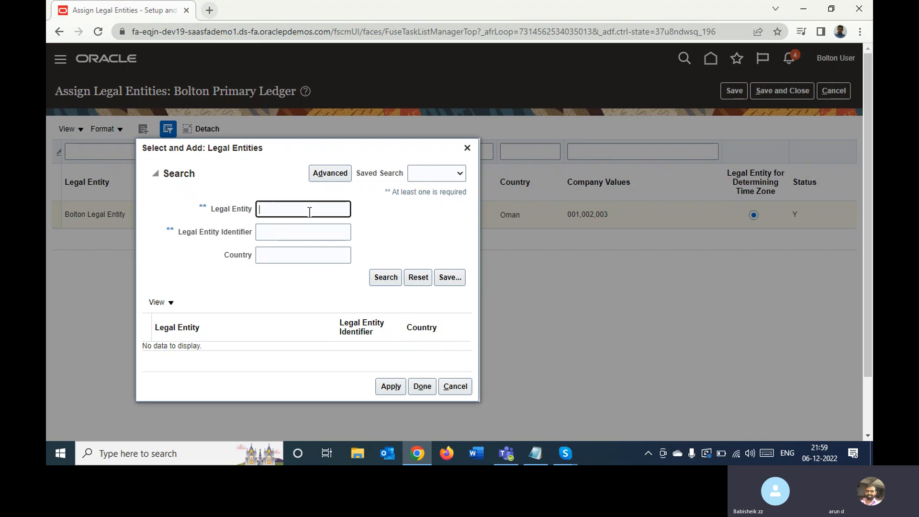
text(Acc)
click(383, 276)
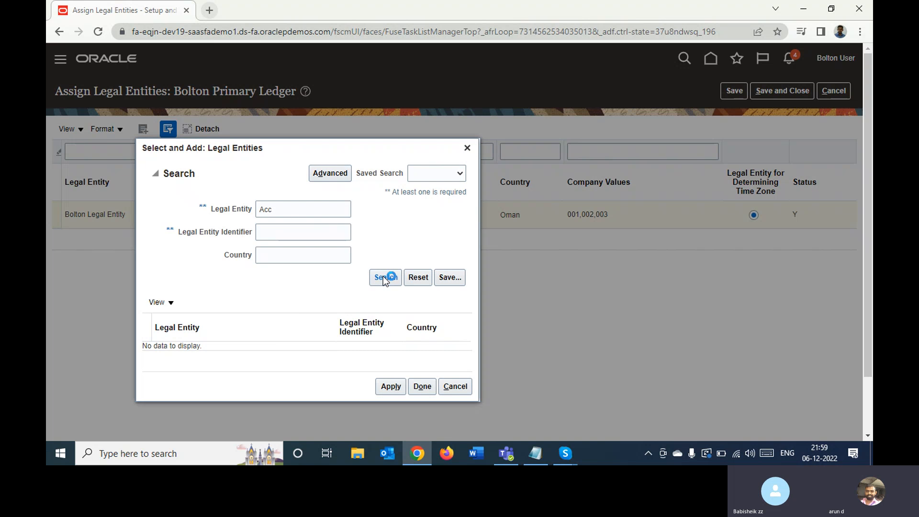
- Search the available legal entities by name for Bolton and for Mar
double_click(301, 209)
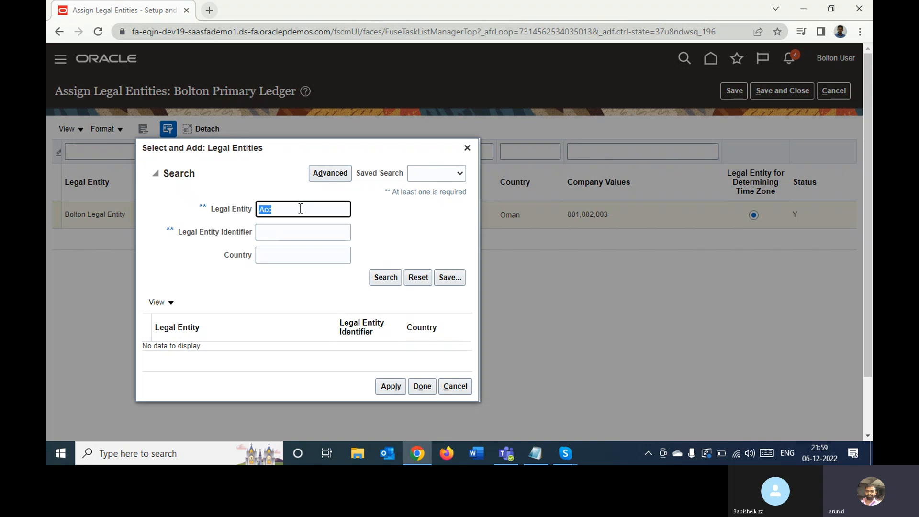
text(B)
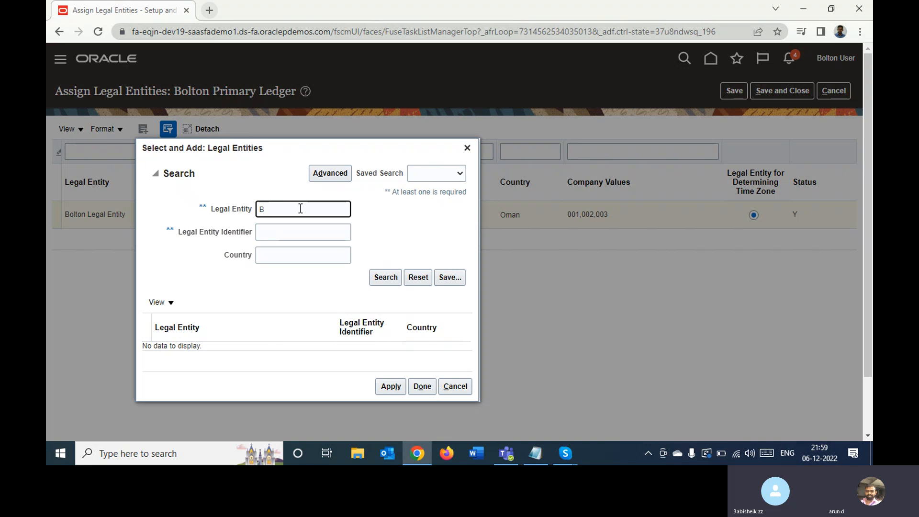
text(olton)
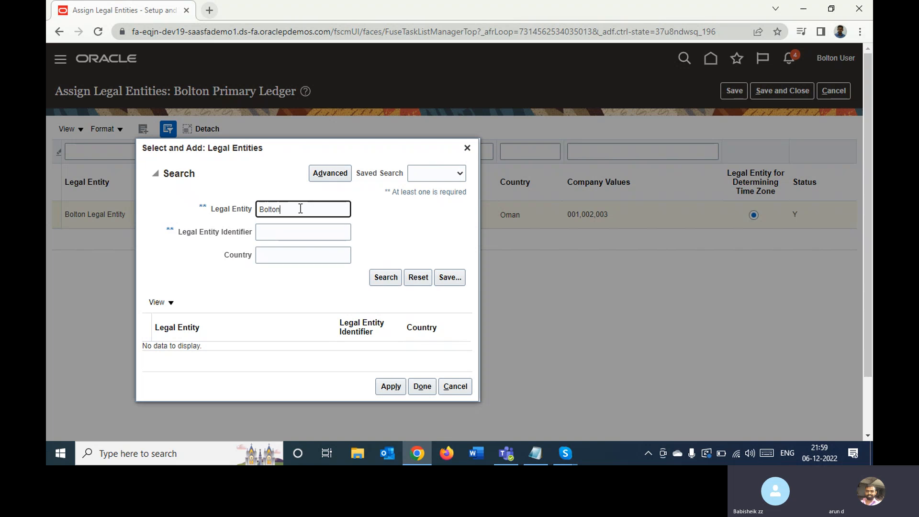
click(386, 279)
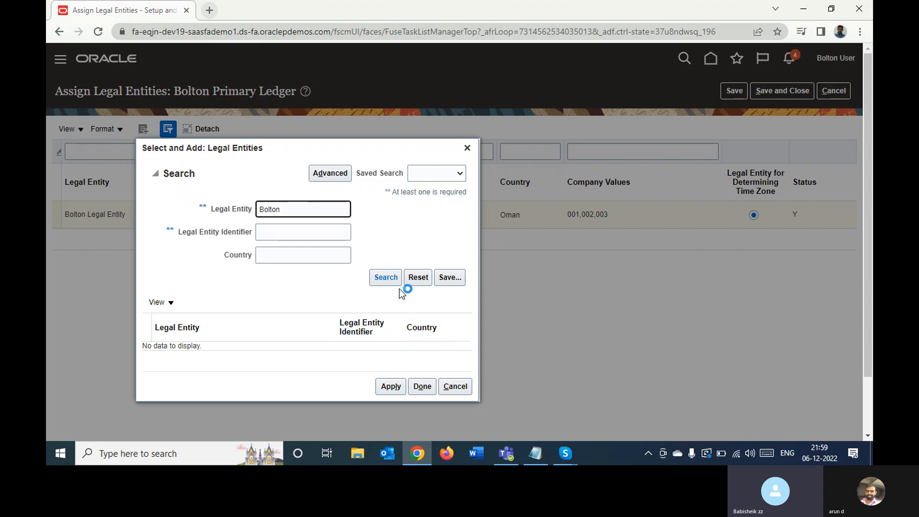
click(385, 277)
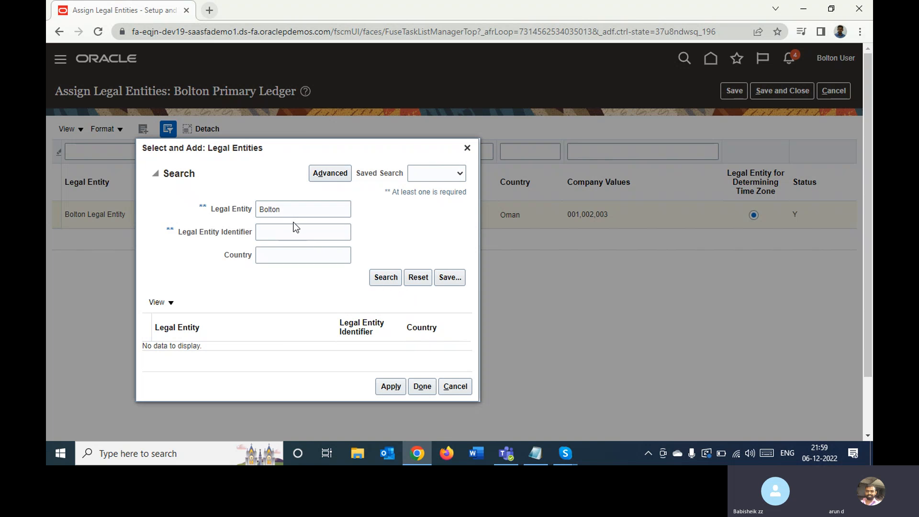
double_click(288, 211)
key(BackSpace)
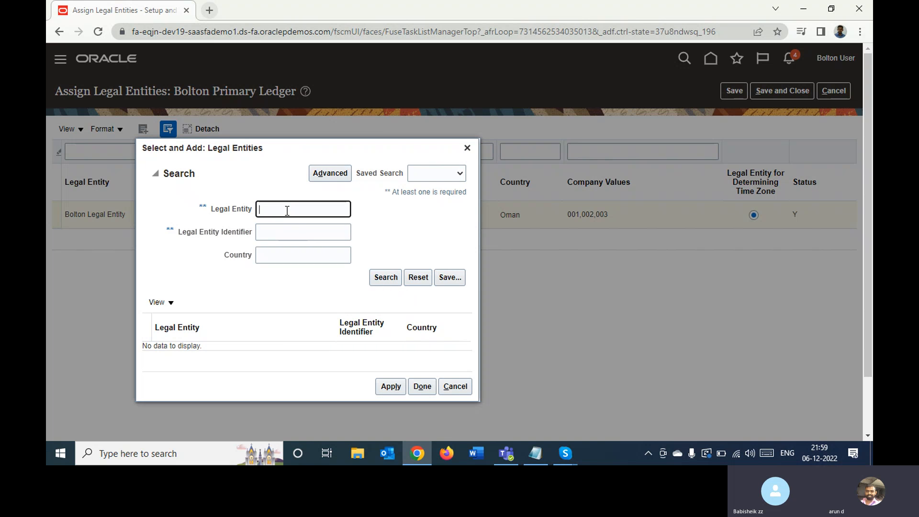
text(Mar)
click(385, 277)
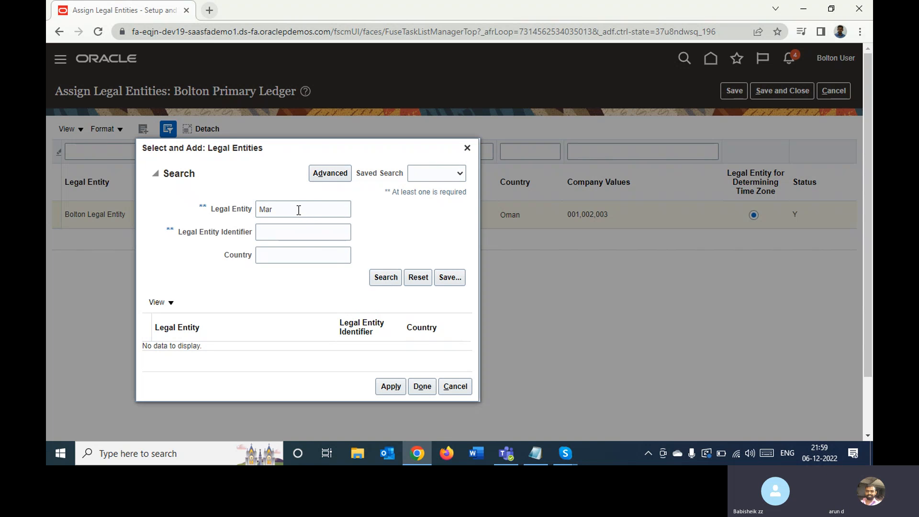
- Run an advanced search for all legal entities whose name does not equal @
click(344, 180)
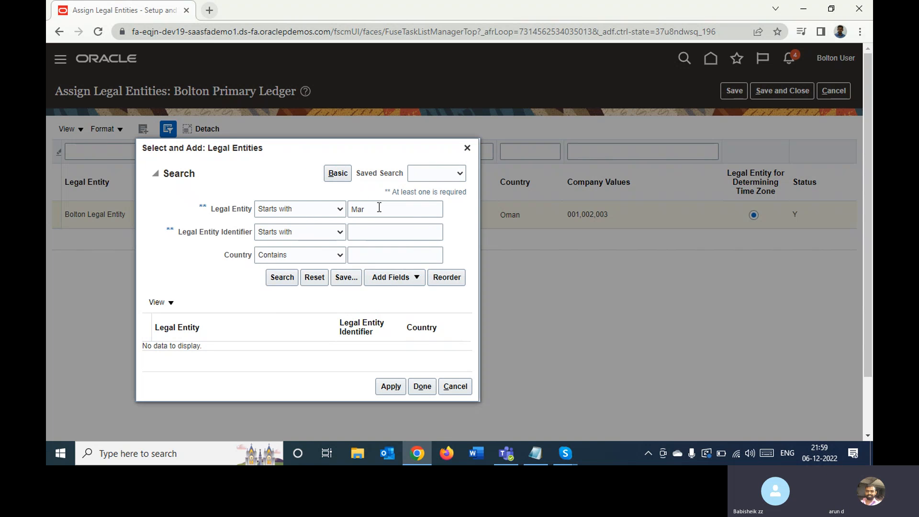
click(325, 208)
click(287, 248)
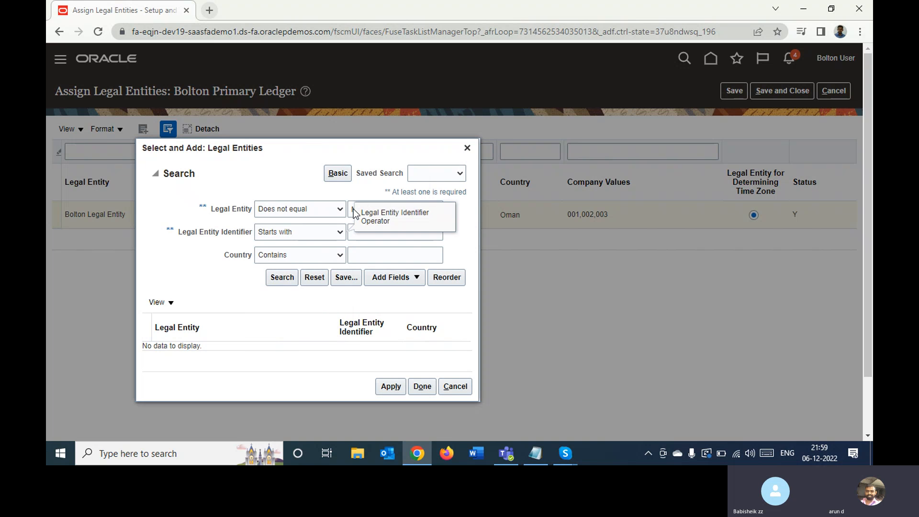
click(358, 210)
double_click(359, 212)
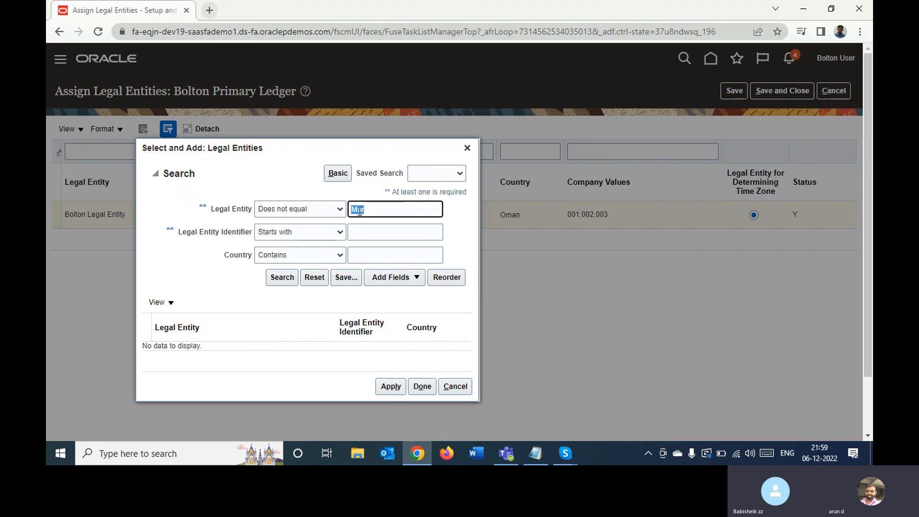
key(BackSpace)
text(@)
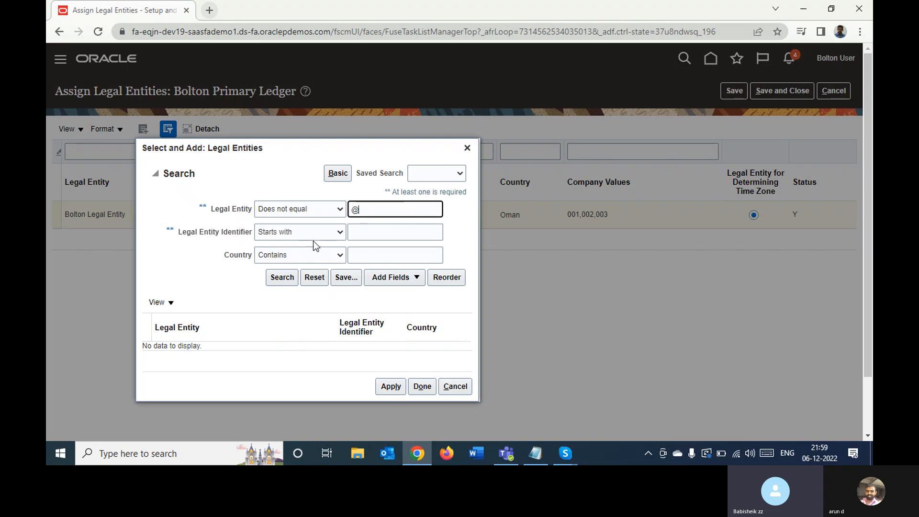
click(279, 276)
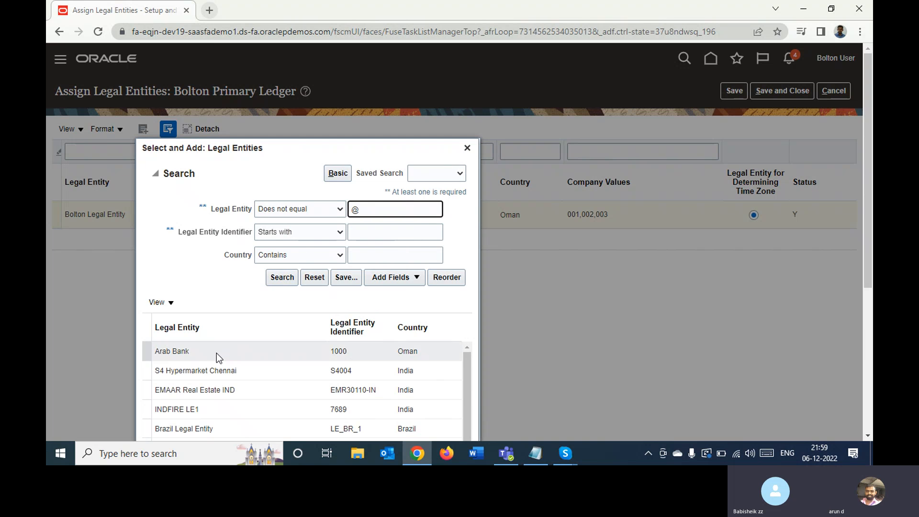
- Add the legal entity S4 Hypermarket Chennai to Bolton Primary Ledger and finish the selection
click(253, 367)
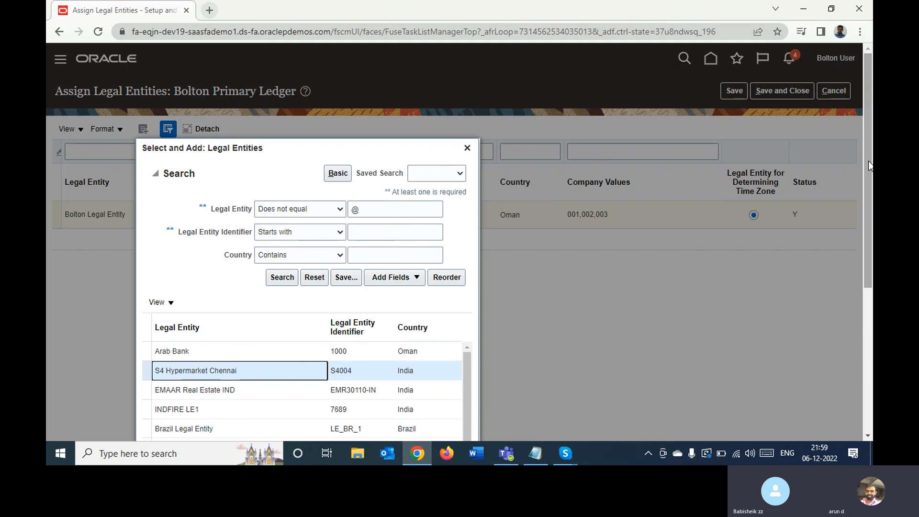
drag(866, 159, 872, 331)
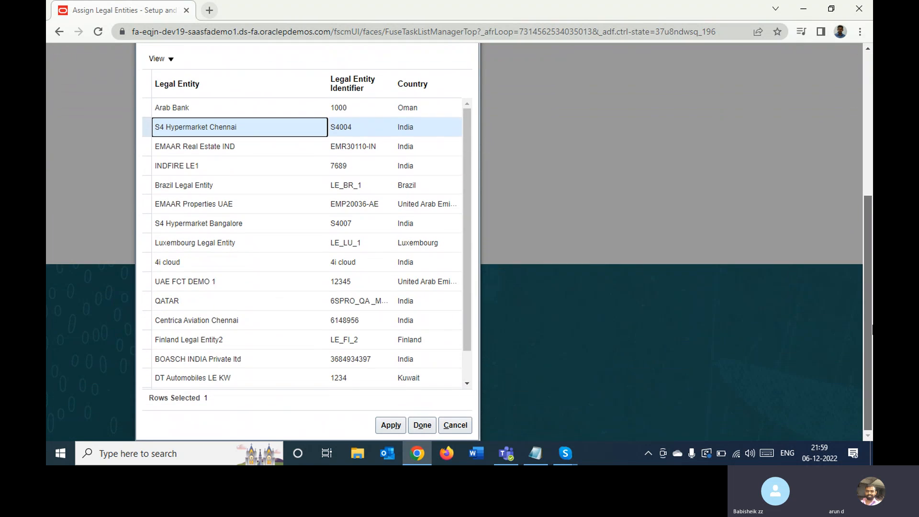
click(393, 427)
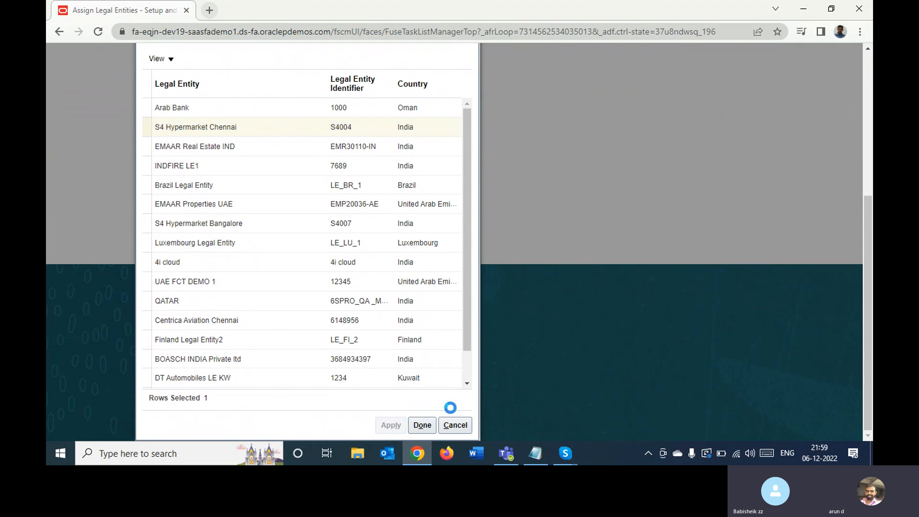
click(422, 425)
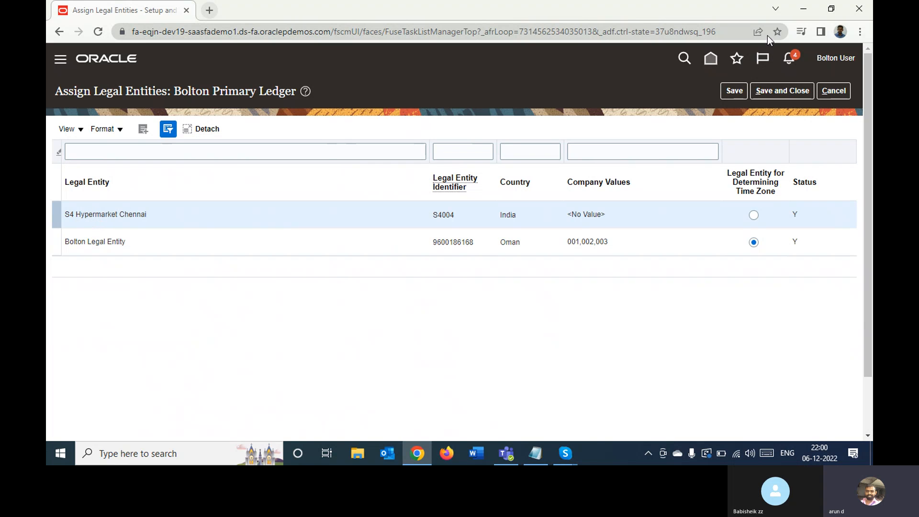
- Save the legal entity assignments, acknowledge the balancing segment warnings and return to the implementation project
click(737, 92)
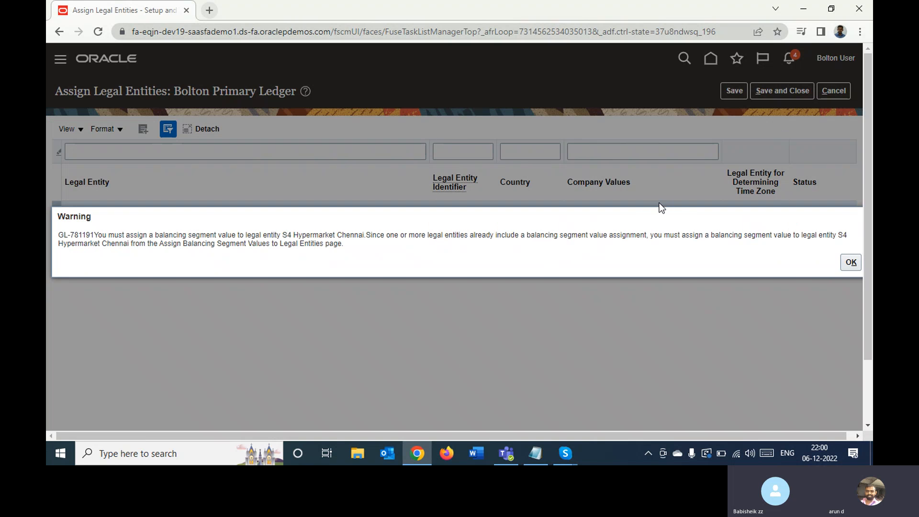
click(846, 262)
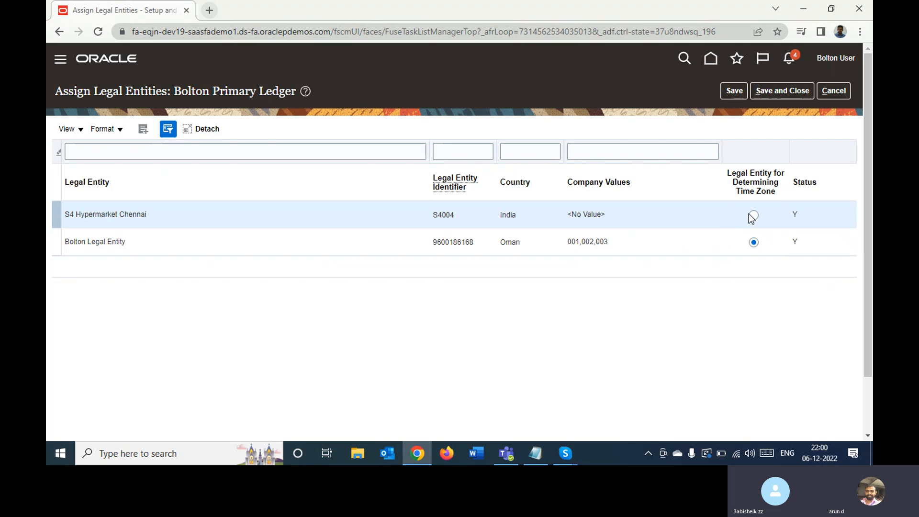
click(769, 96)
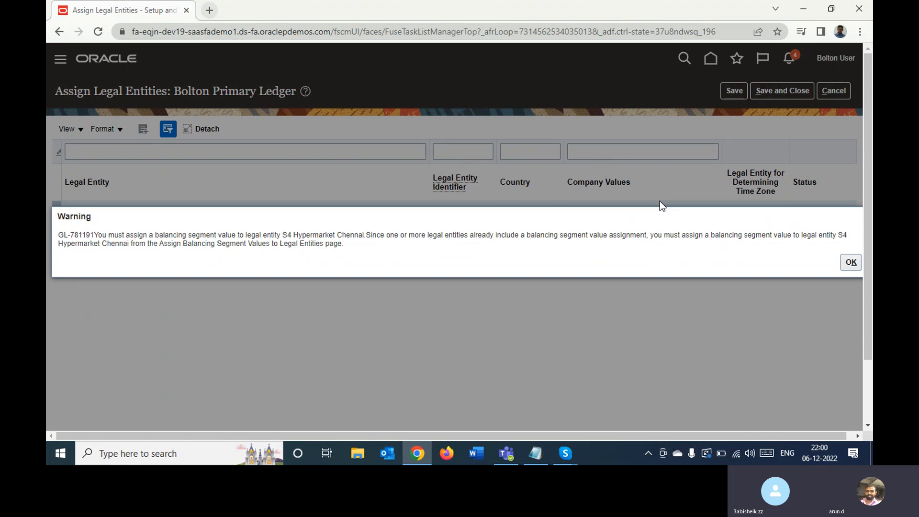
click(851, 262)
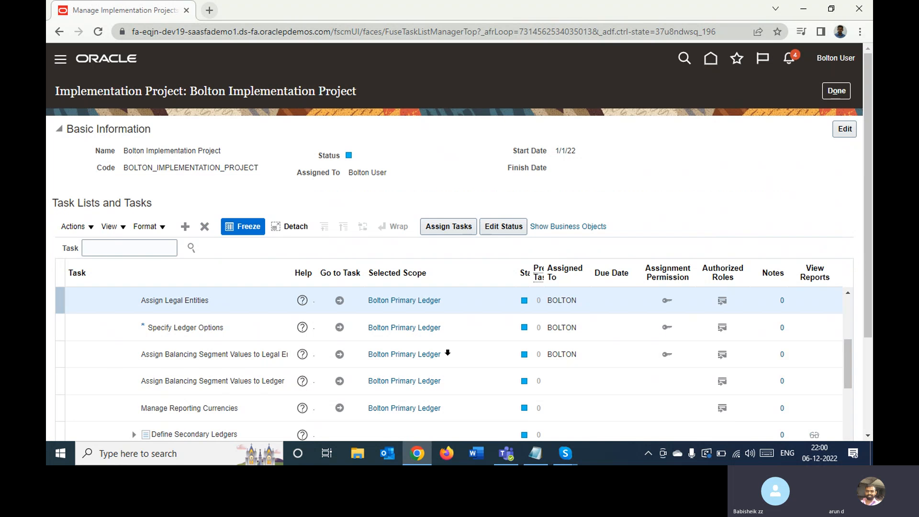
- Open the Assign Balancing Segment Values to Legal Entities task for Bolton Primary Ledger
click(255, 358)
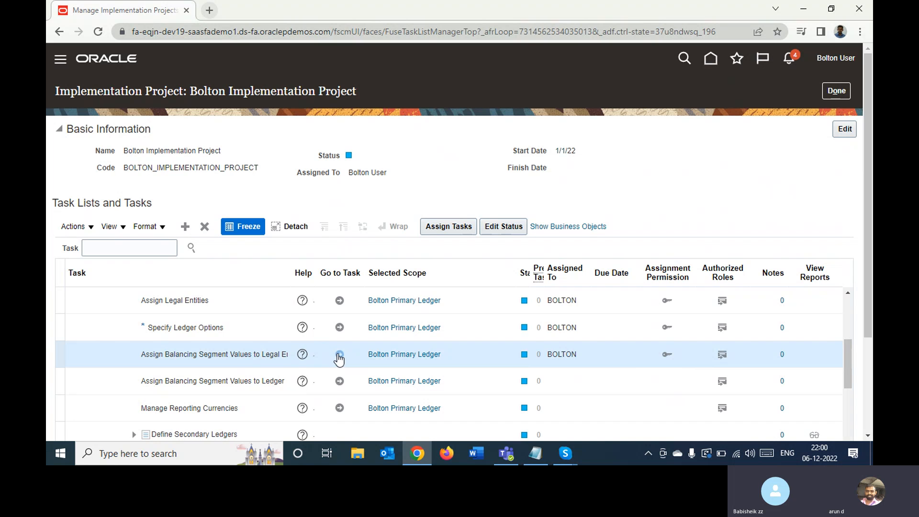
click(339, 355)
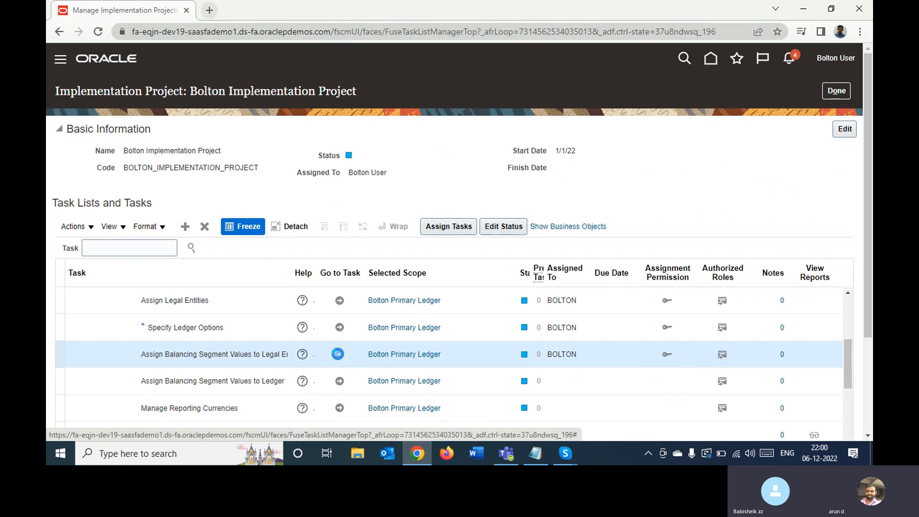
click(337, 353)
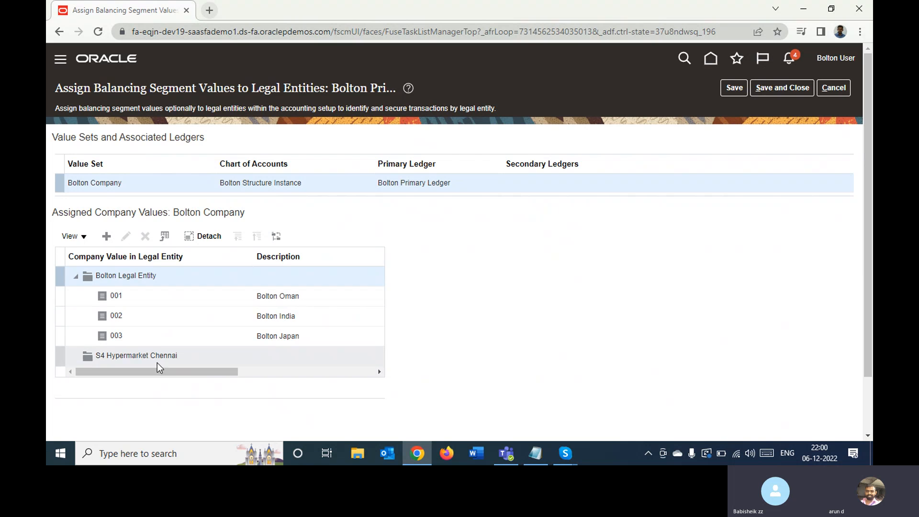
- Try to assign a company value to the legal entity S4 Hypermarket Chennai, searching all available company values
click(145, 355)
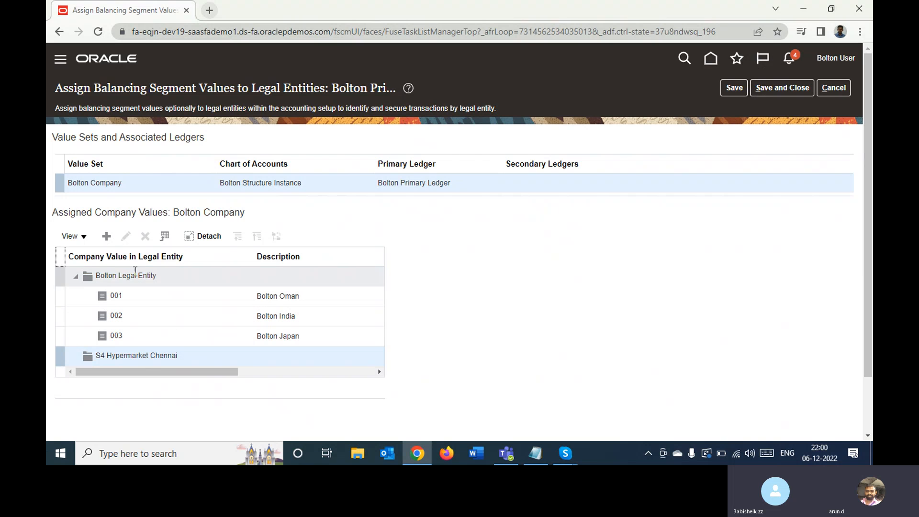
click(105, 238)
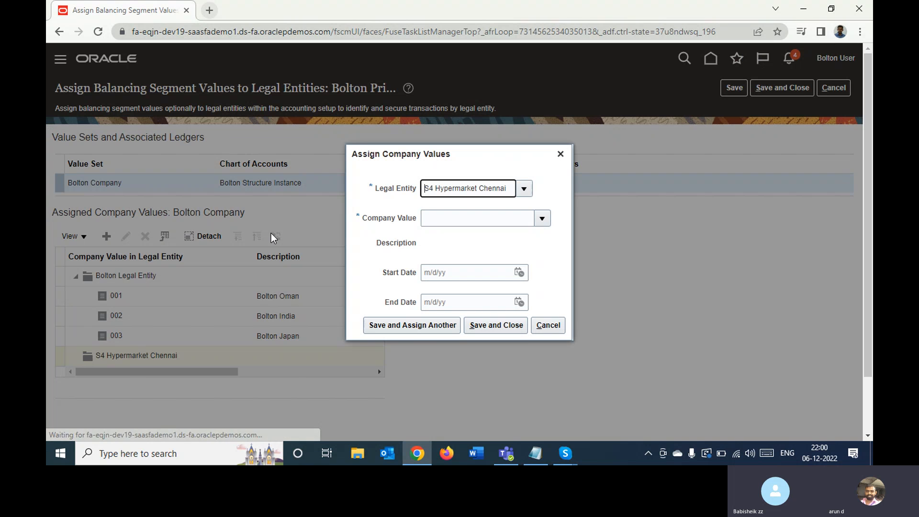
click(543, 221)
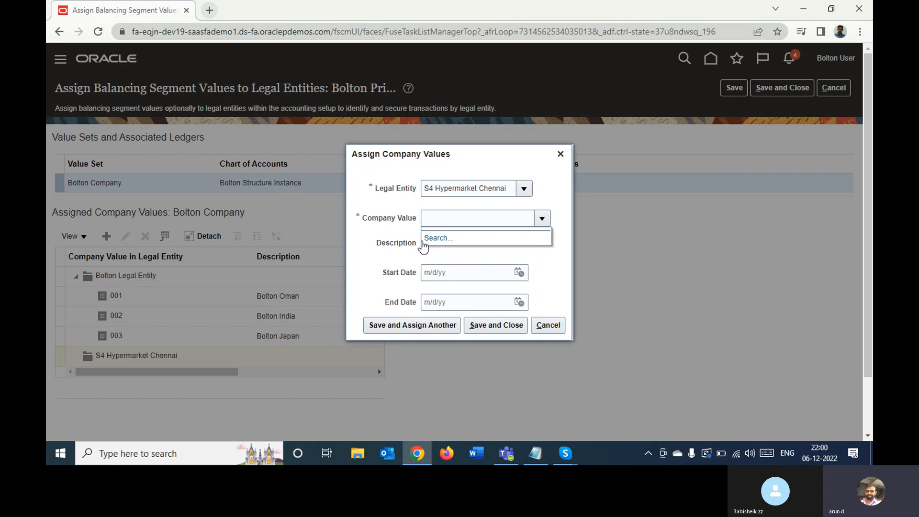
click(433, 236)
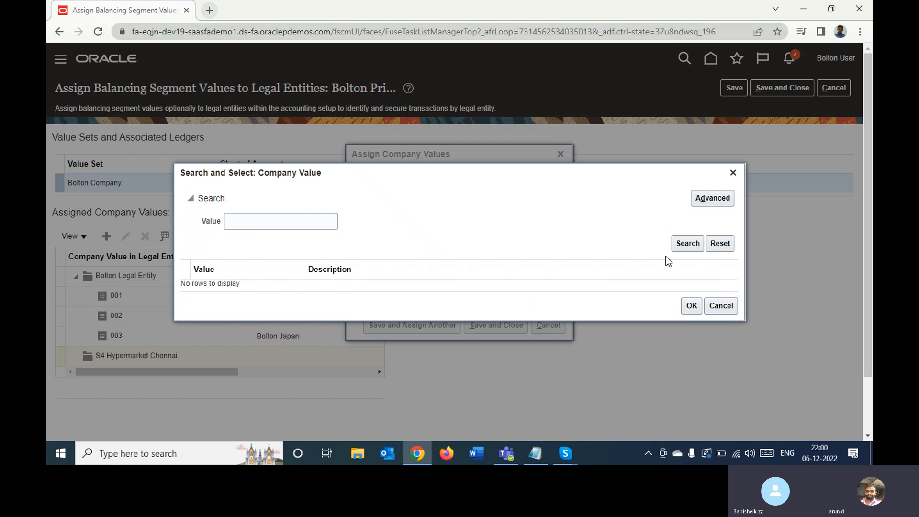
click(689, 245)
click(720, 306)
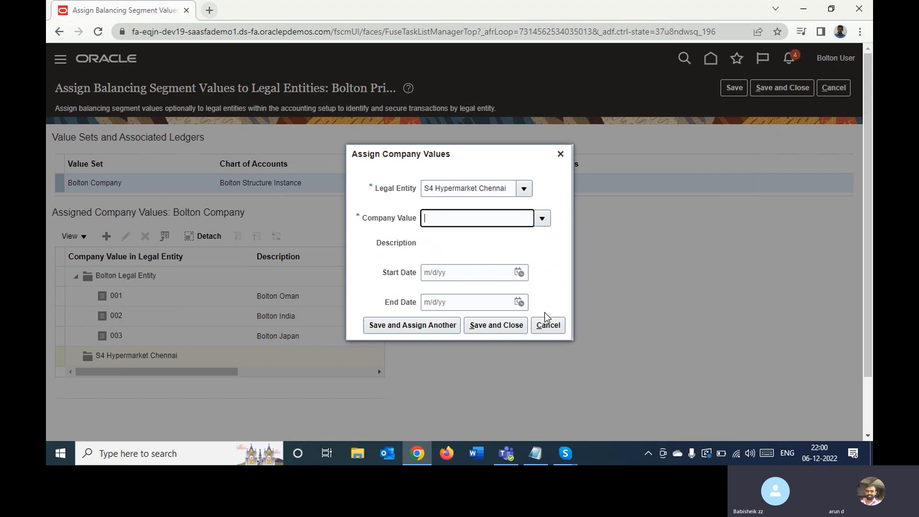
click(548, 328)
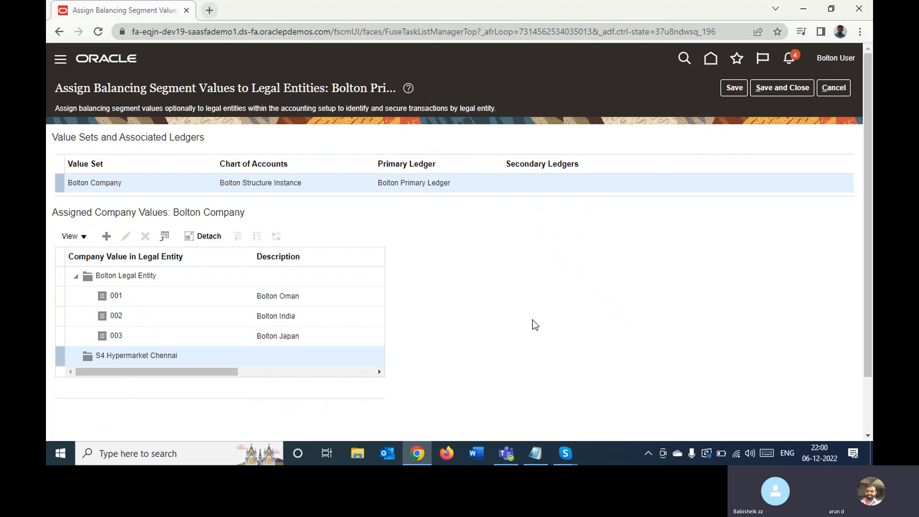
click(143, 299)
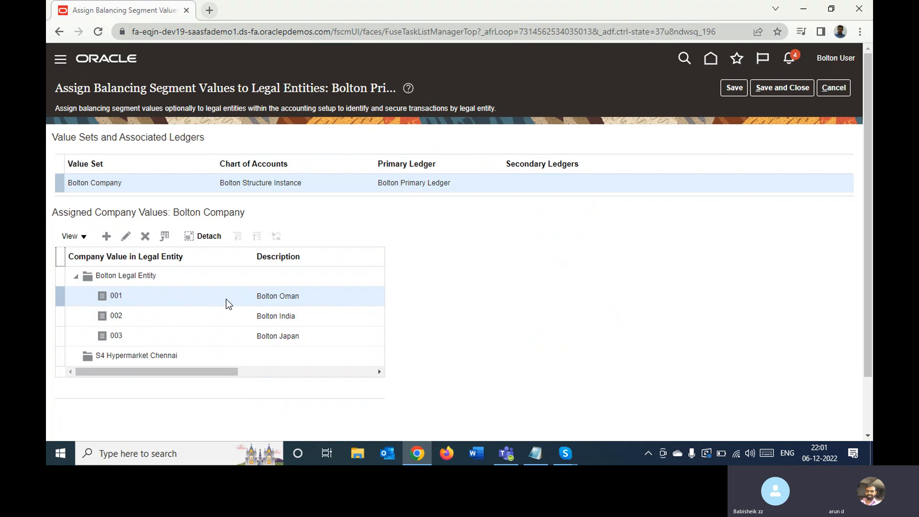
click(139, 318)
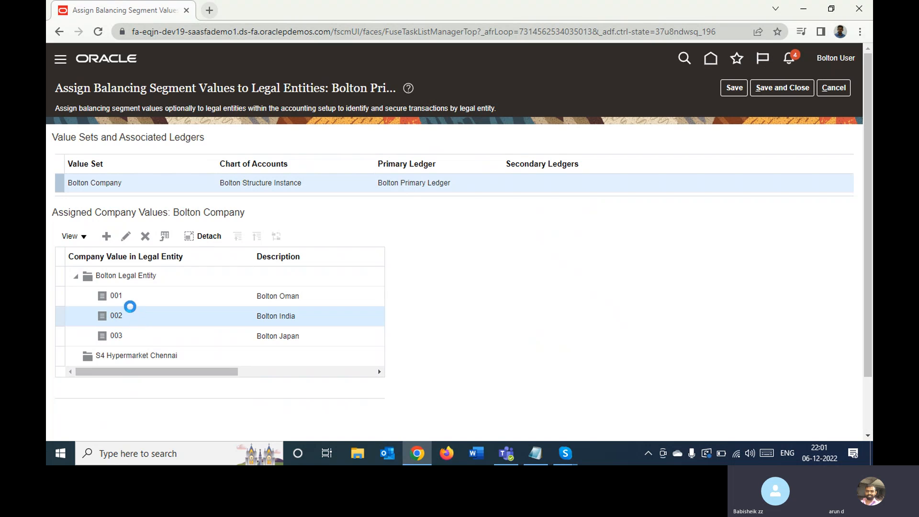
click(124, 298)
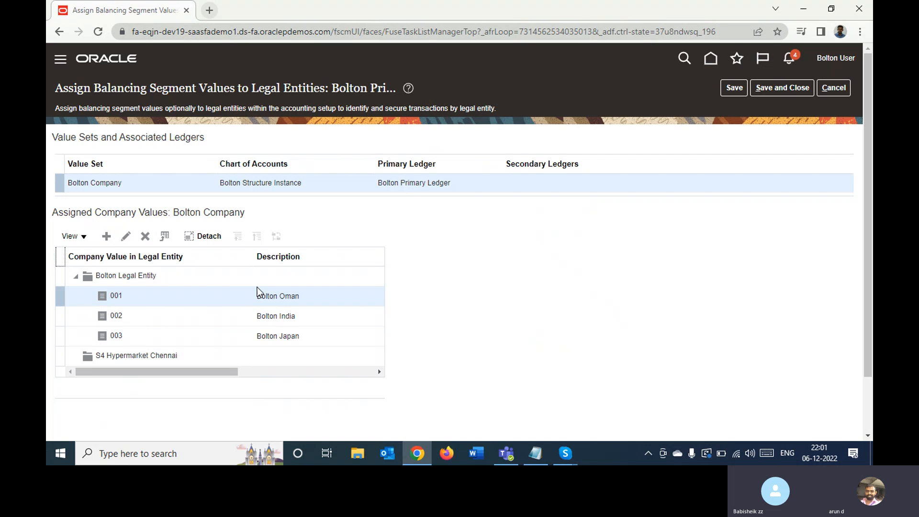
click(131, 356)
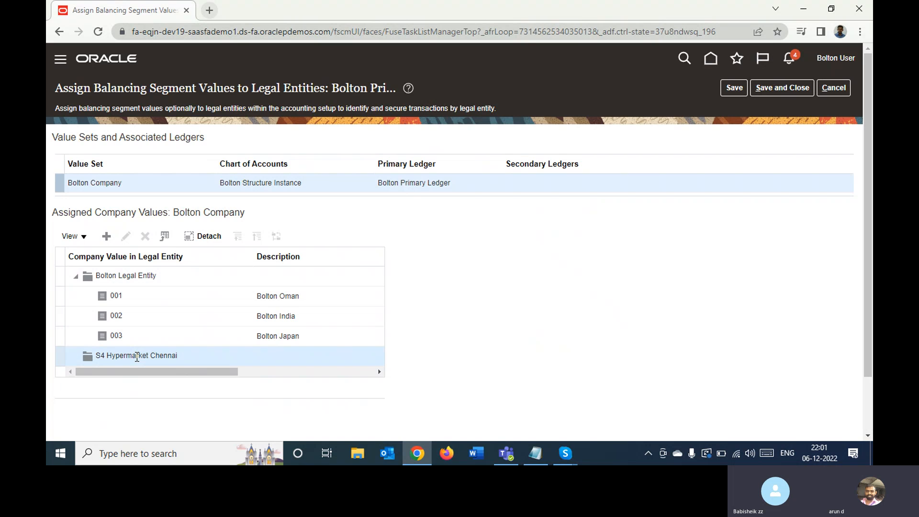
click(107, 236)
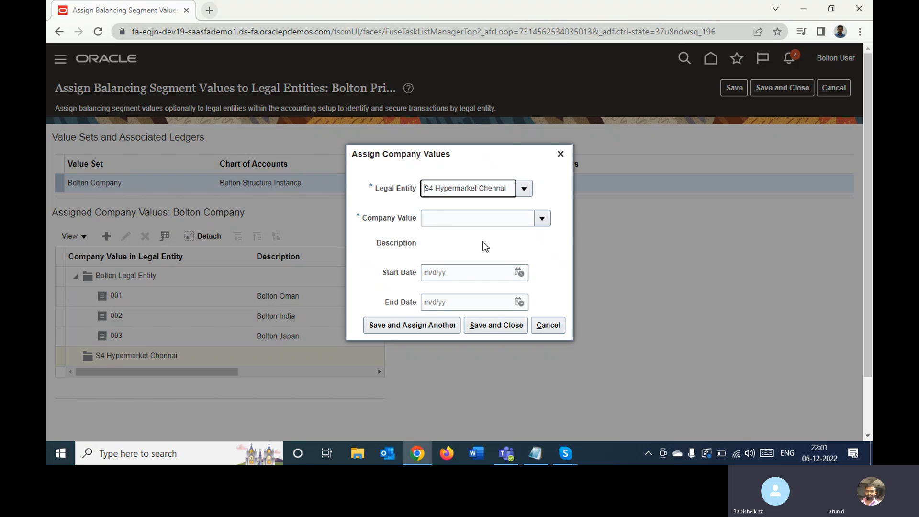
click(541, 218)
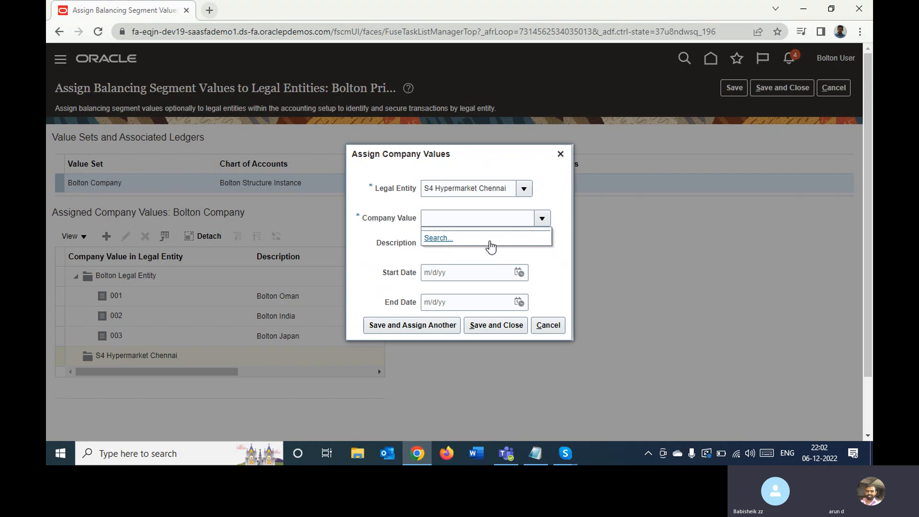
click(559, 325)
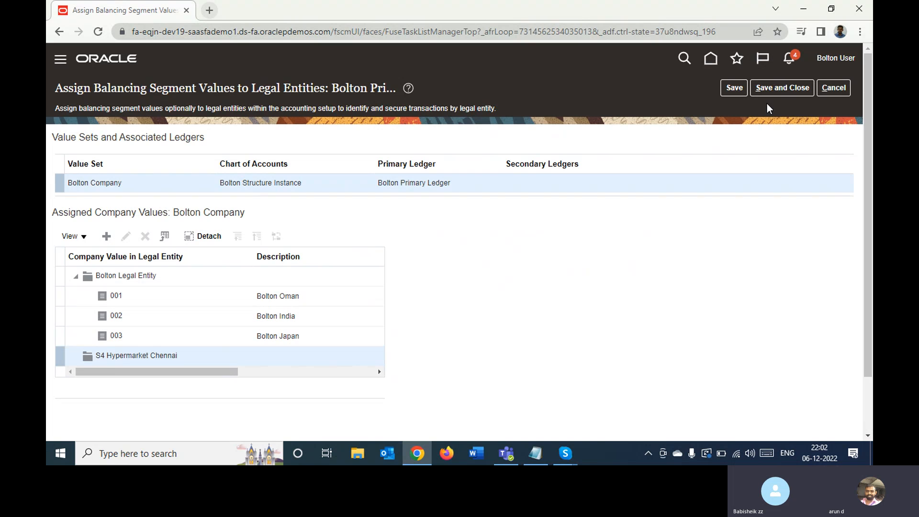
- Save and close the balancing segment value assignments, accepting the notice about legal entities without a value
click(783, 87)
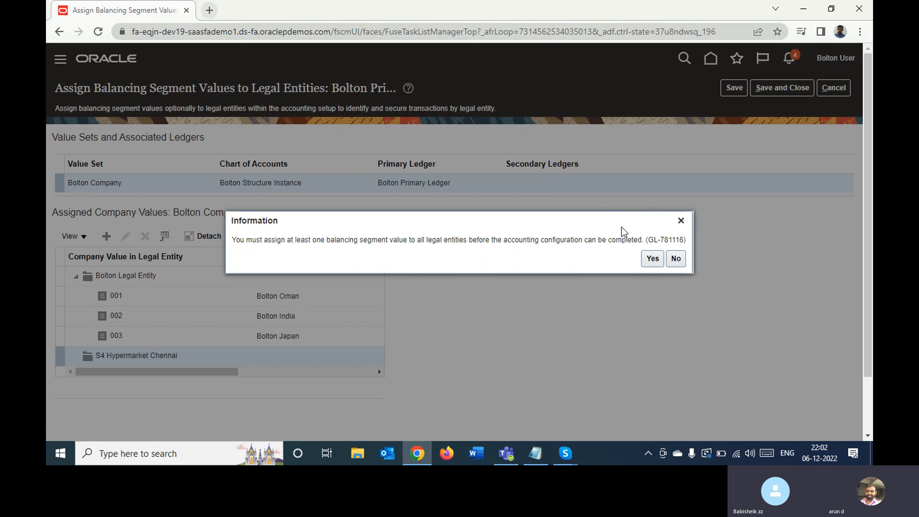
click(651, 260)
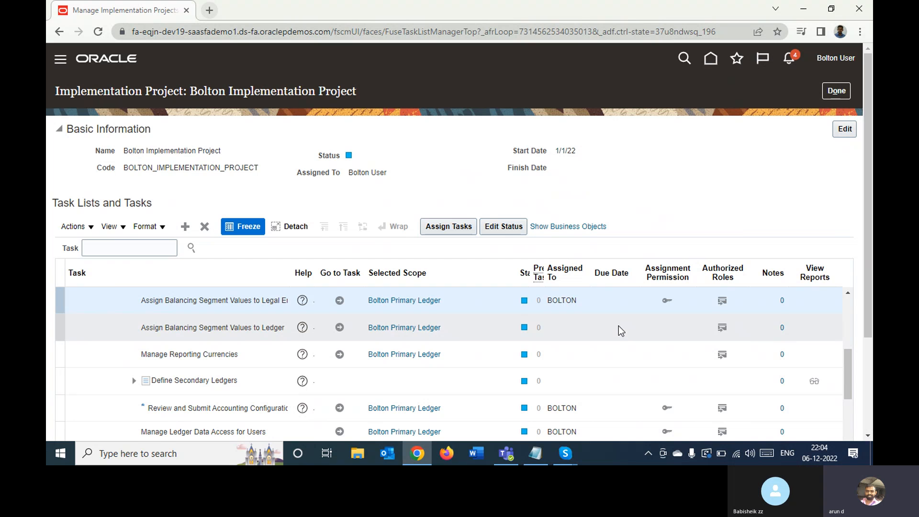
- Open the Specify Ledger Options task for Bolton Primary Ledger from the implementation project's task list
click(848, 294)
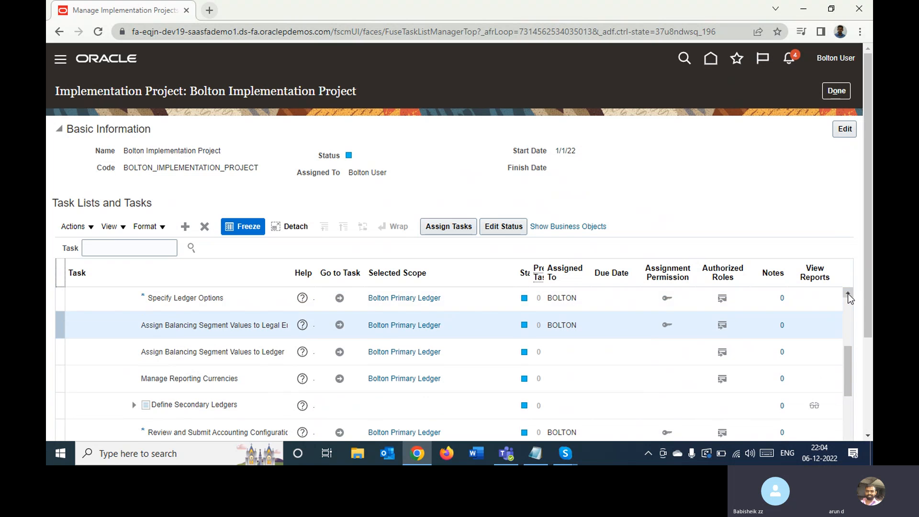
click(848, 293)
click(848, 294)
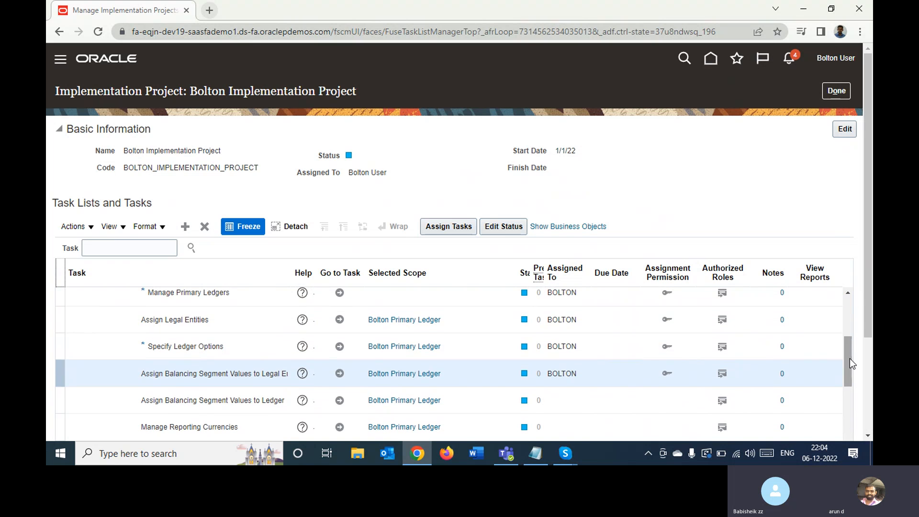
mouse_move(867, 318)
mouse_down()
mouse_move(867, 356)
mouse_move(866, 329)
mouse_up()
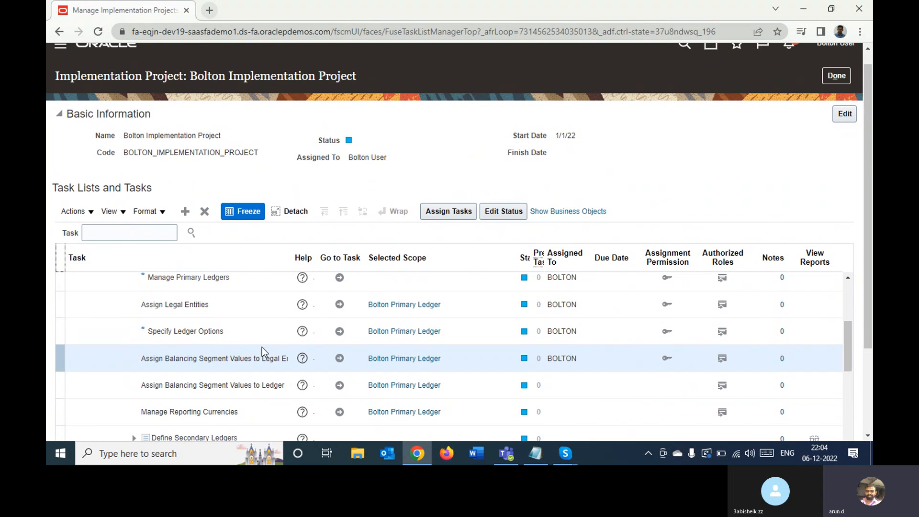
click(219, 331)
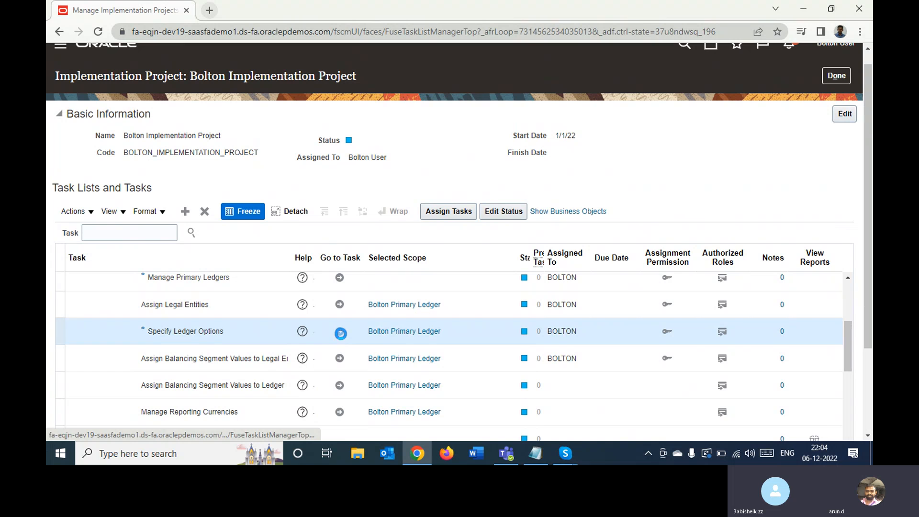
click(340, 333)
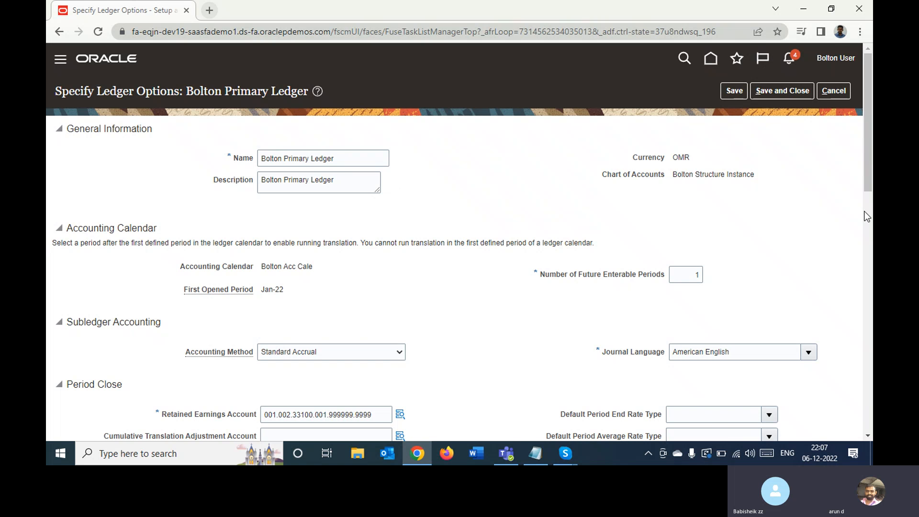
- Review the ledger options for journal language, retained earnings and cumulative translation adjustment accounts, default period end rate type and journal processing
drag(871, 161, 872, 228)
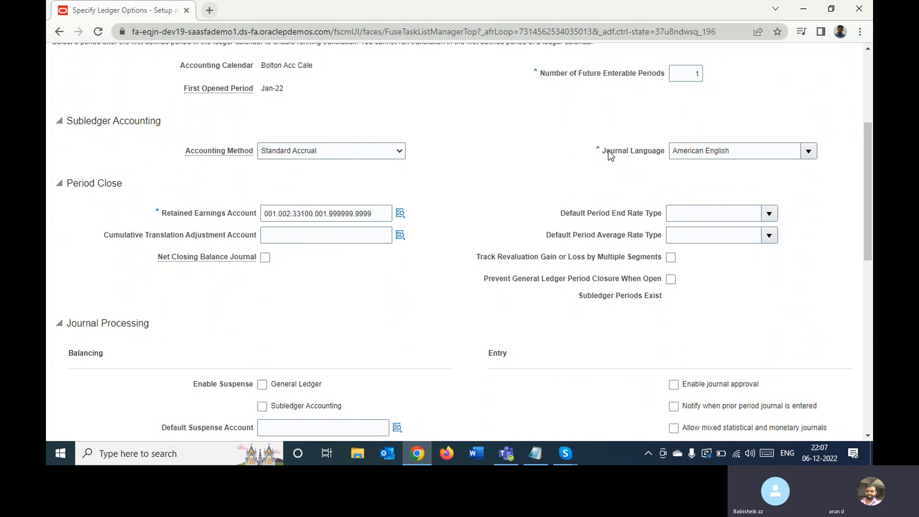
drag(609, 151, 648, 154)
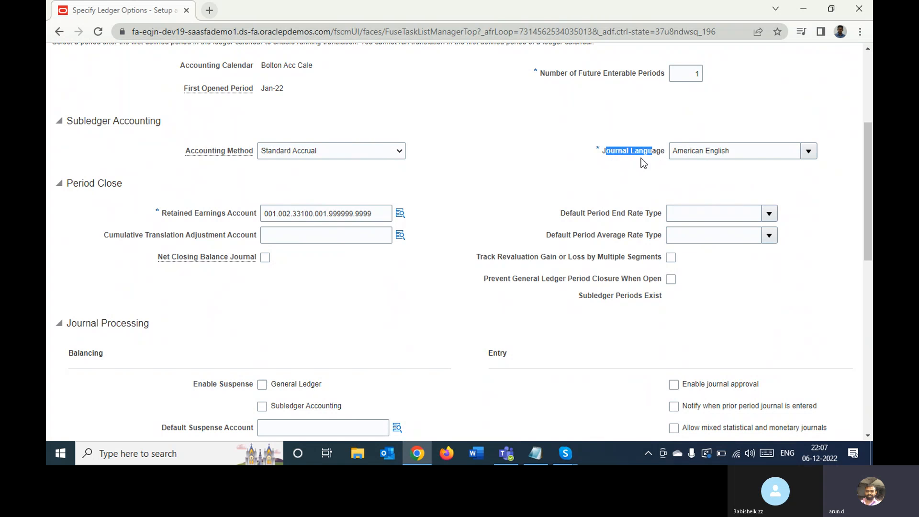
click(651, 144)
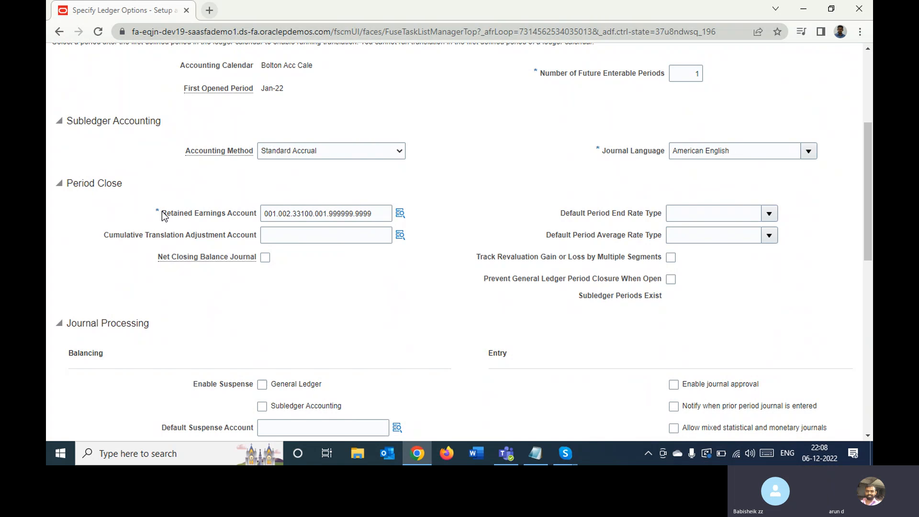
drag(164, 213, 238, 211)
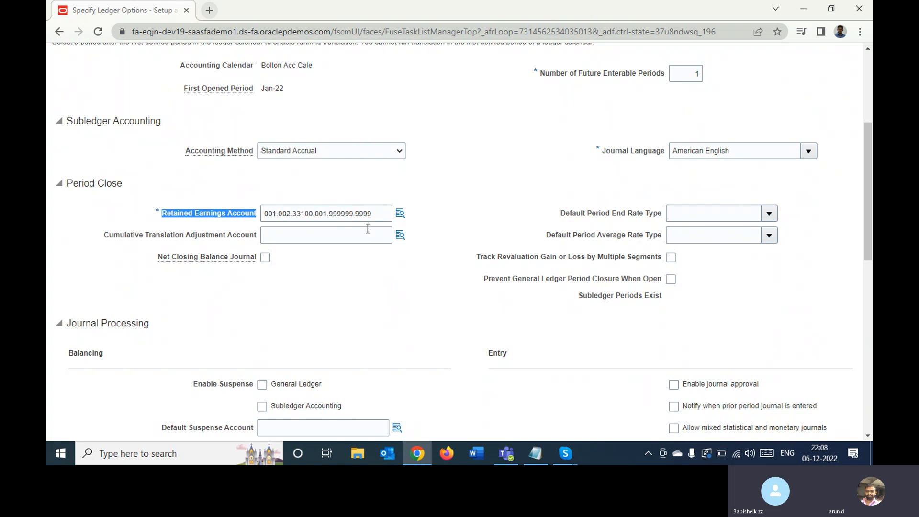
click(424, 203)
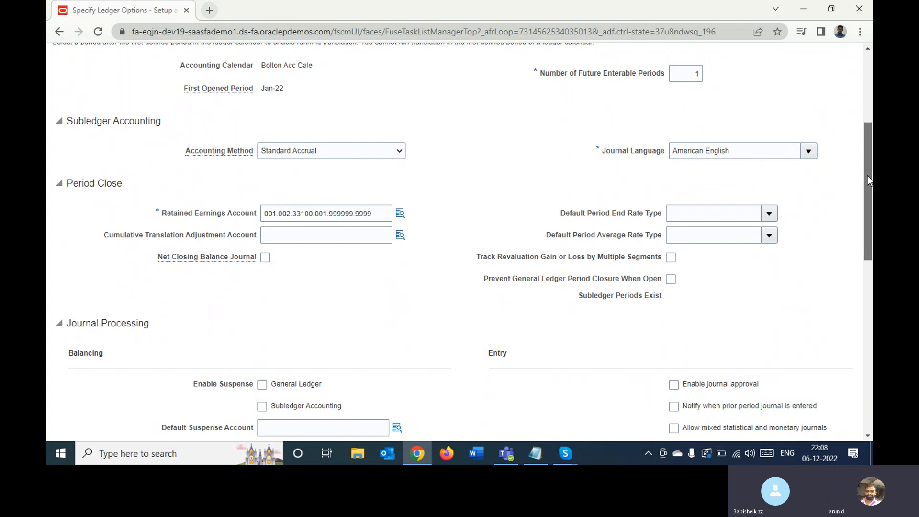
drag(867, 176, 848, 212)
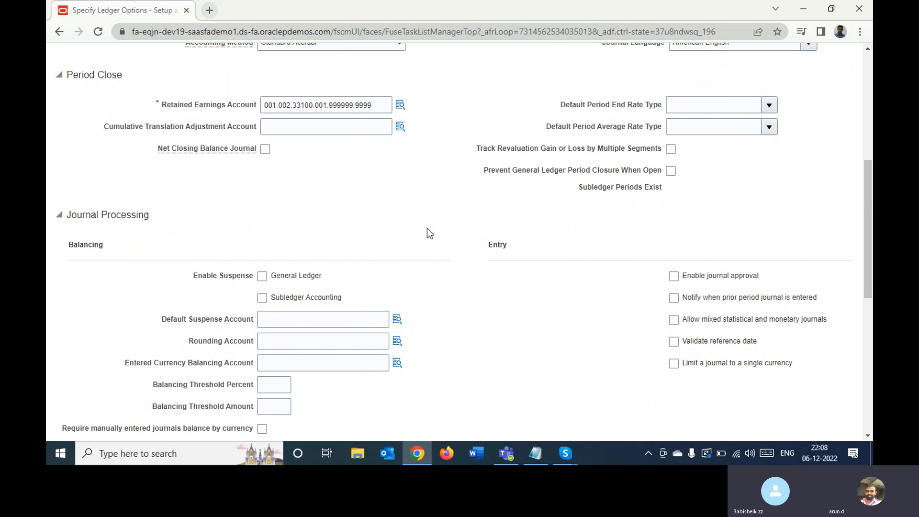
double_click(133, 125)
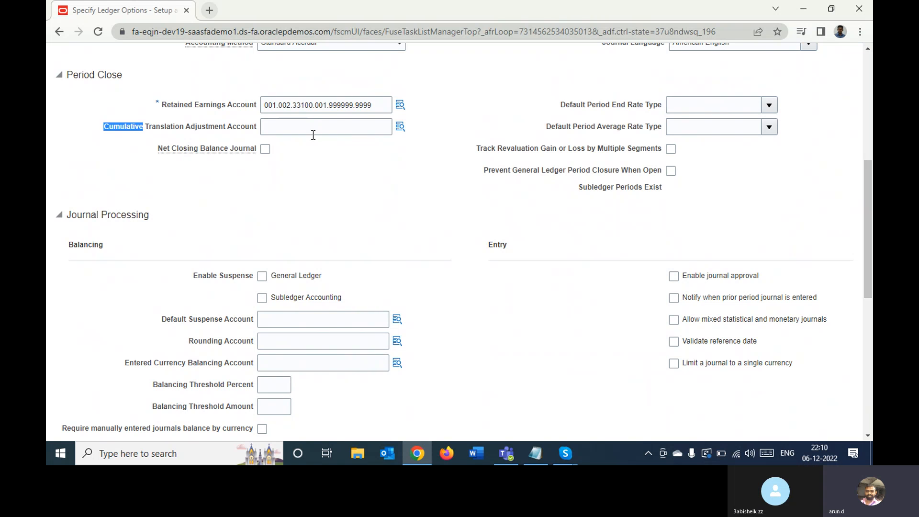
click(361, 166)
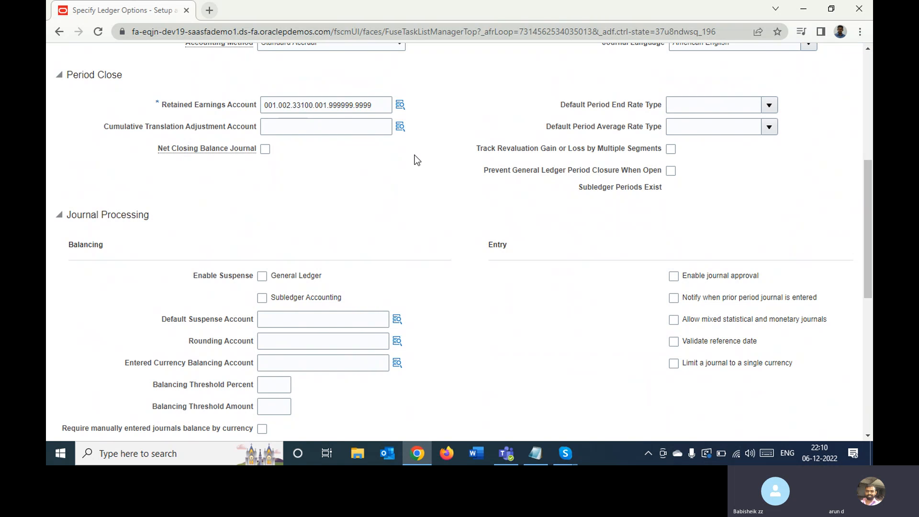
click(774, 105)
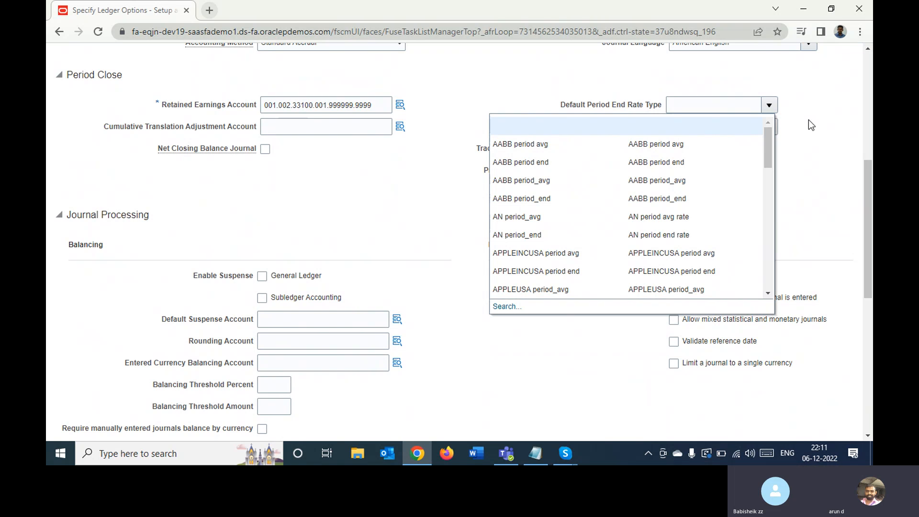
click(813, 125)
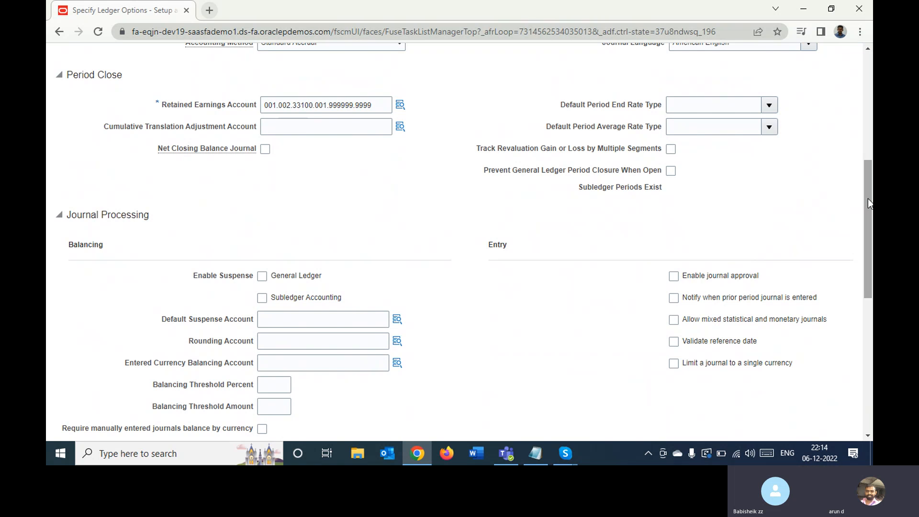
drag(868, 203, 866, 267)
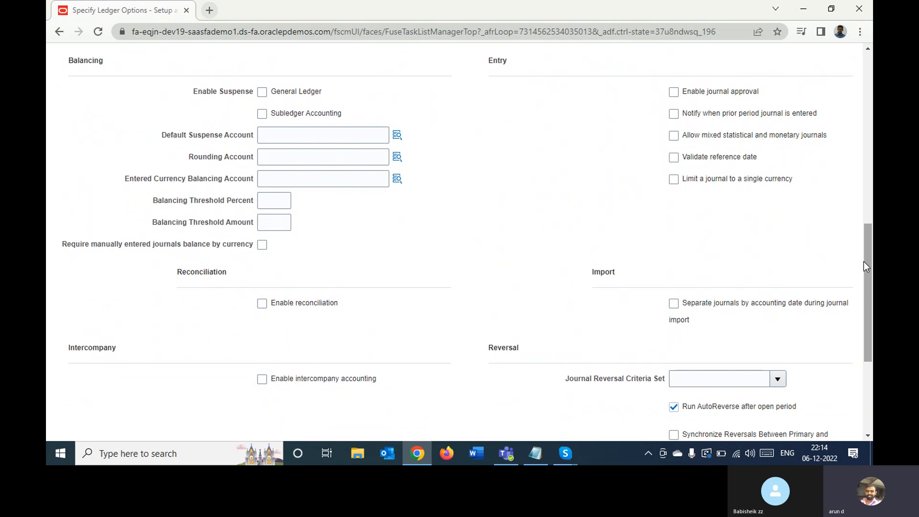
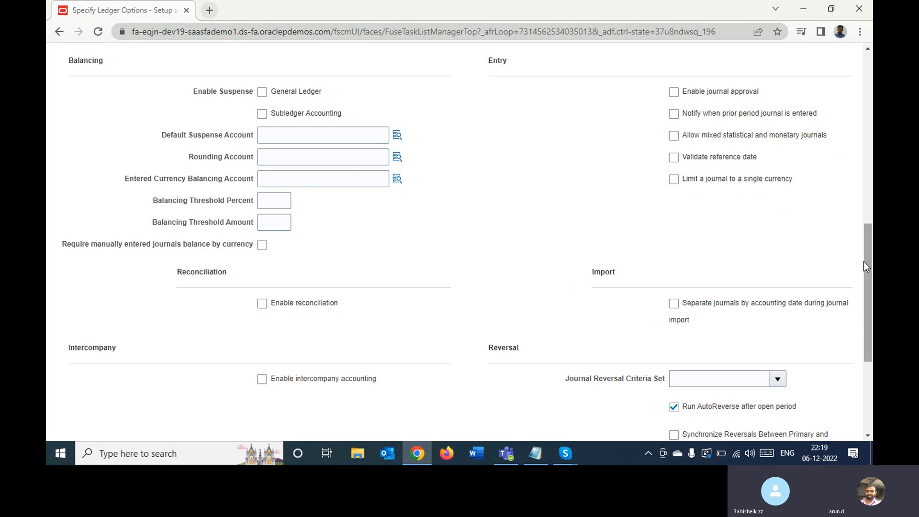
- Review the balancing, entry, reversal and sequencing options of Bolton Primary Ledger, and save and close the ledger options
drag(866, 263, 844, 325)
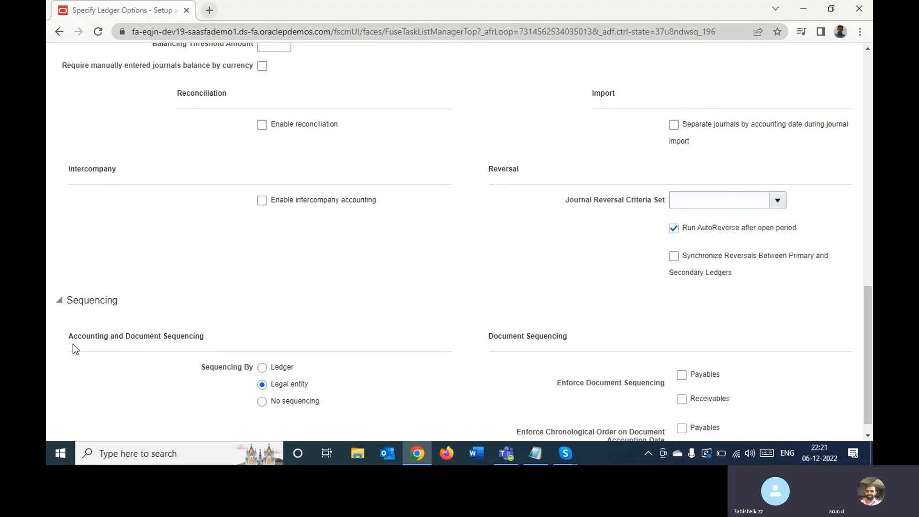
double_click(88, 299)
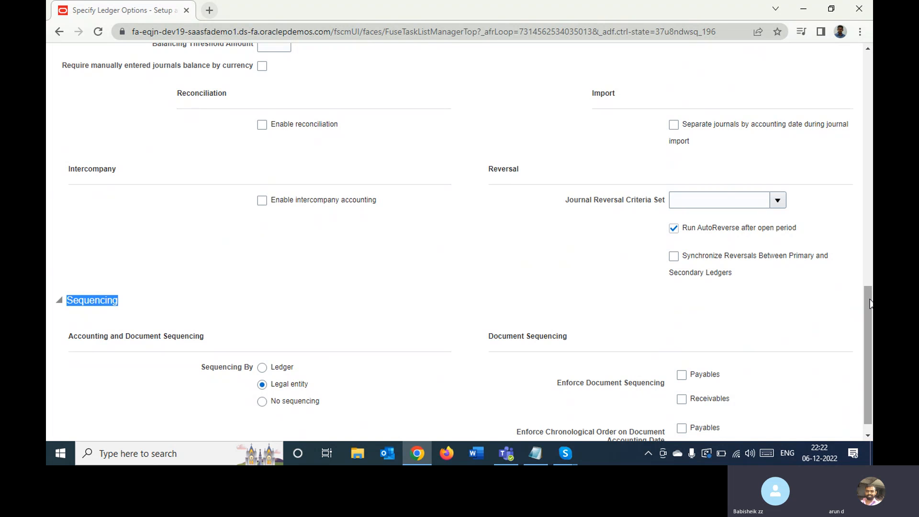
drag(869, 304, 871, 44)
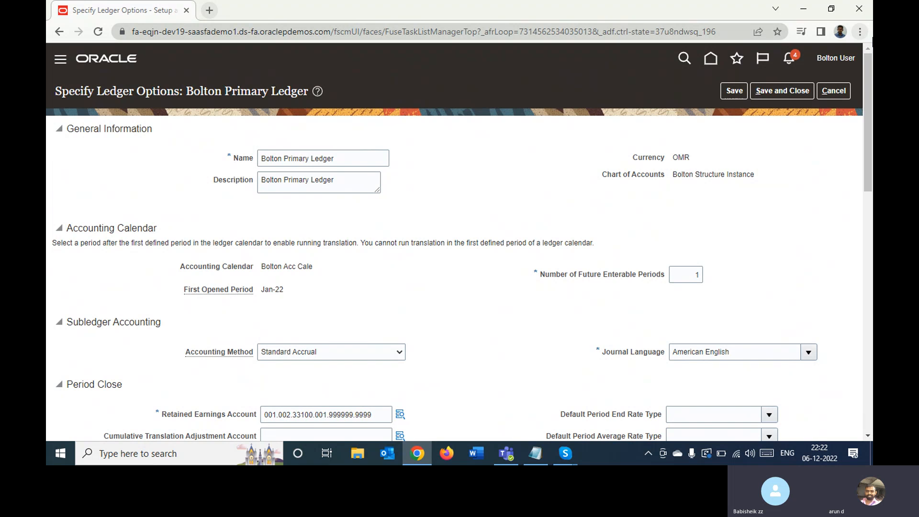
click(776, 91)
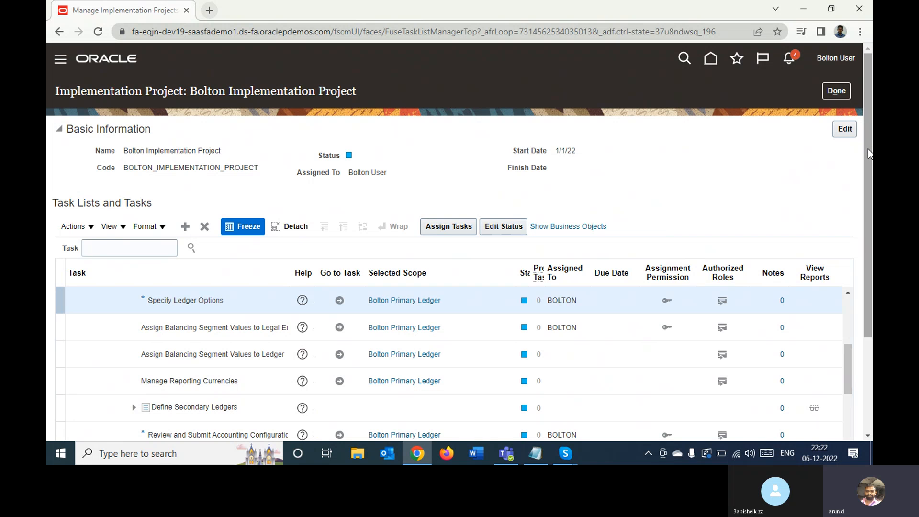
- Open Review and Submit Accounting Configuration, check the legal entities' company values and the ledger's status, and exit without submitting
drag(867, 153, 839, 234)
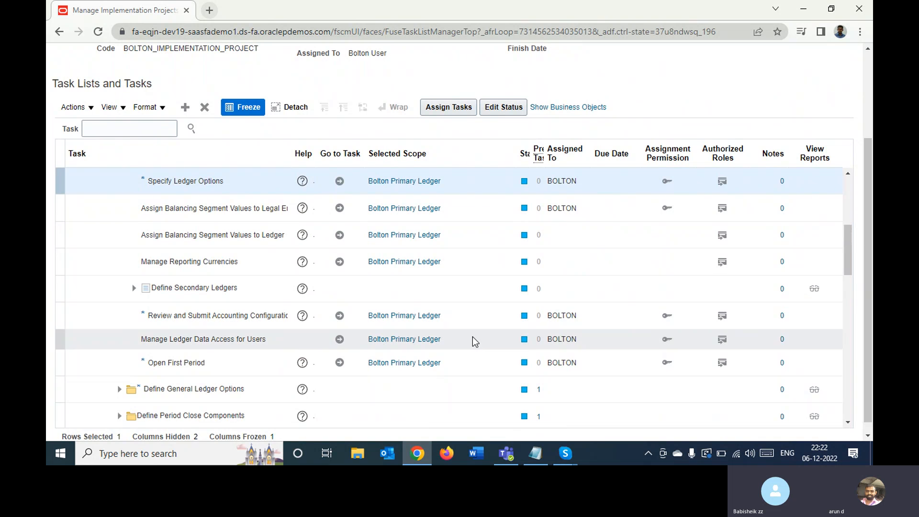
click(219, 314)
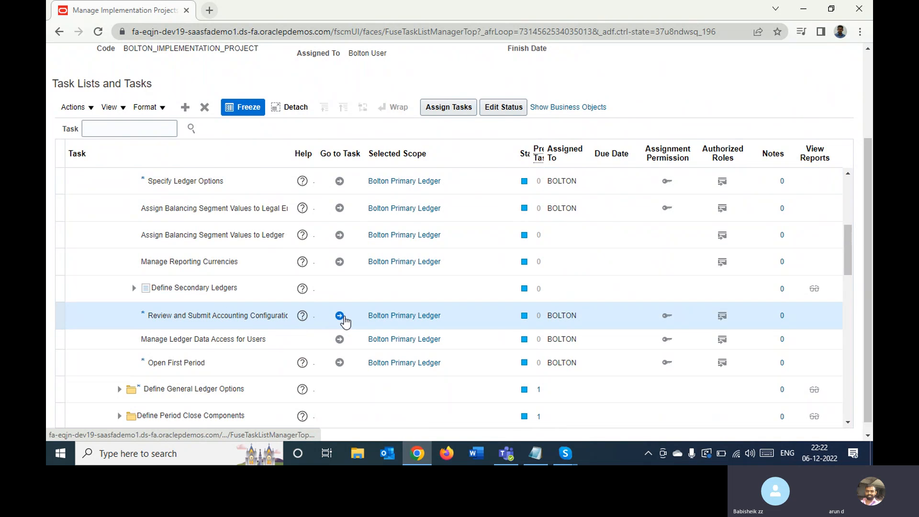
click(342, 317)
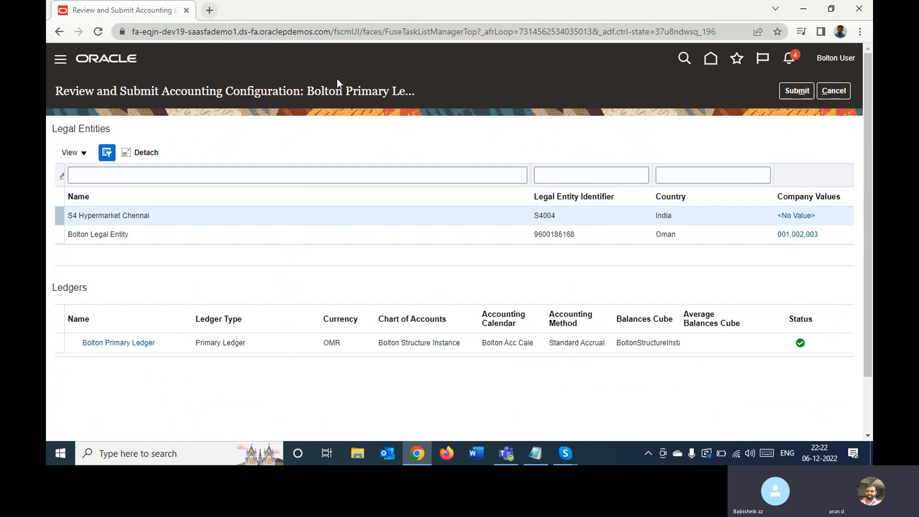
click(246, 234)
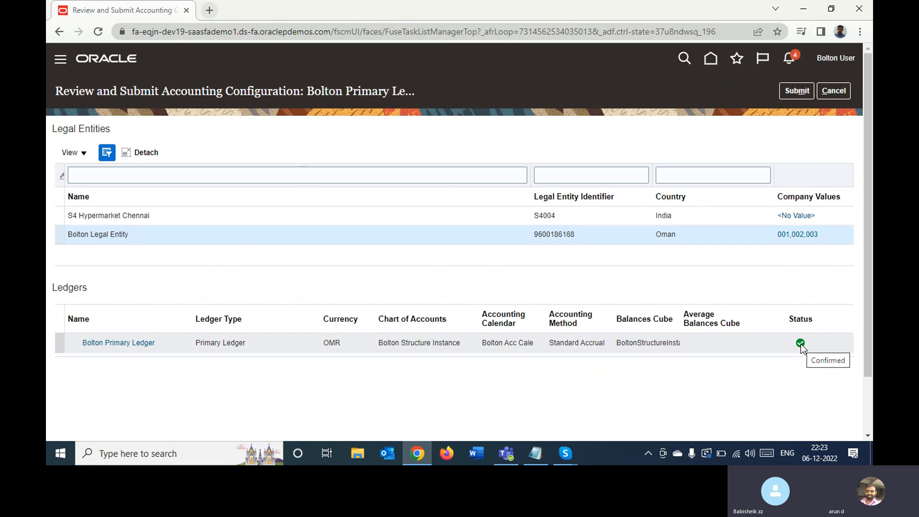
click(834, 91)
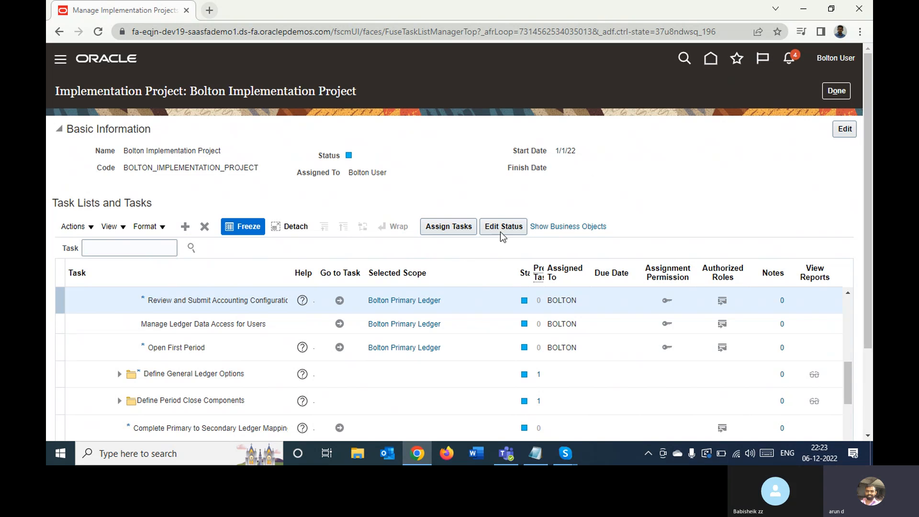
- Open the Manage Ledger Data Access for Users task for Bolton Primary Ledger and start a new data access record
click(275, 319)
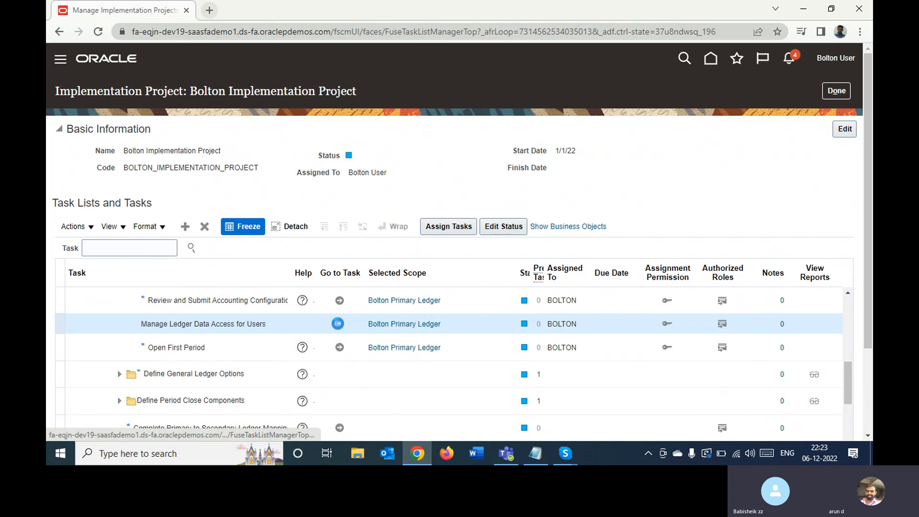
click(337, 324)
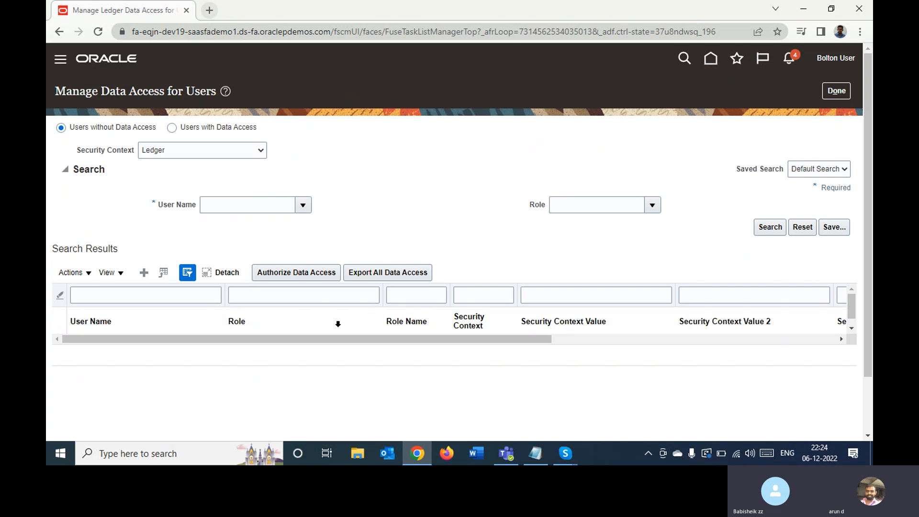
click(143, 272)
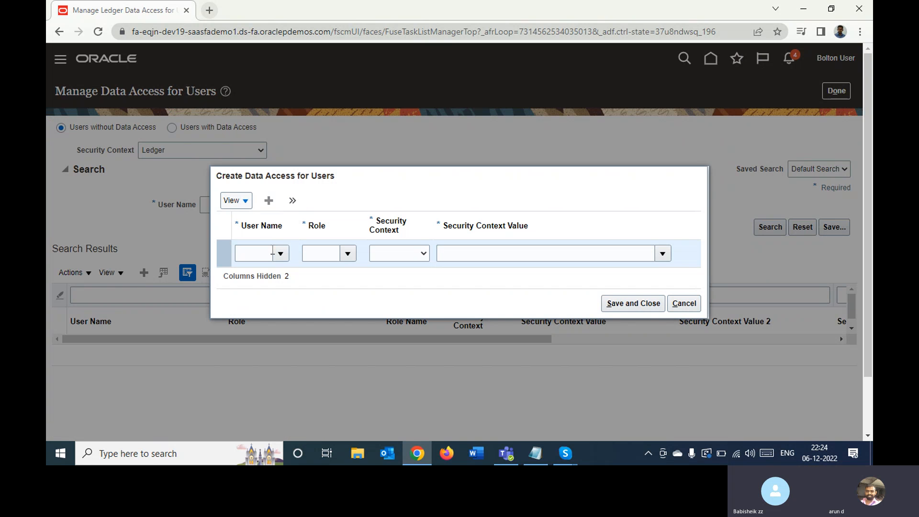
- Set the record's user name to Bolton User and its role to Accounts Payable Manager, and check the available security contexts
click(258, 253)
text(bol)
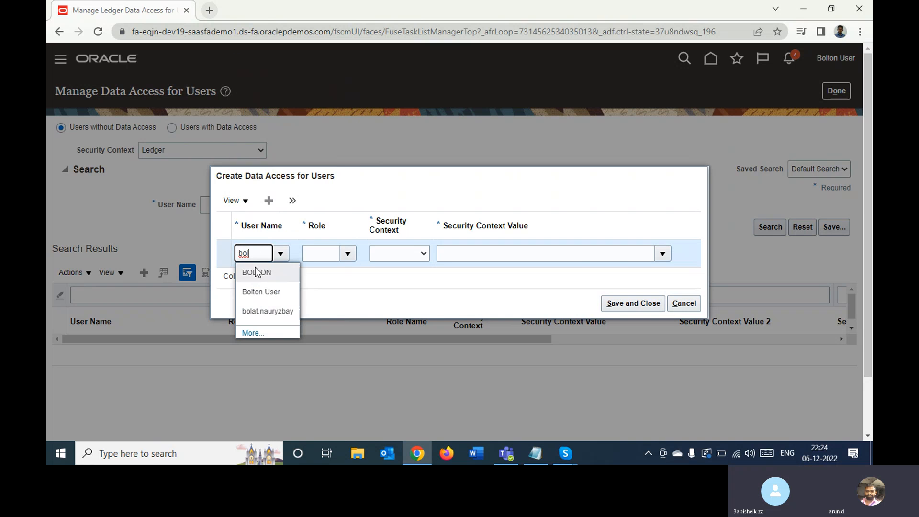
click(252, 293)
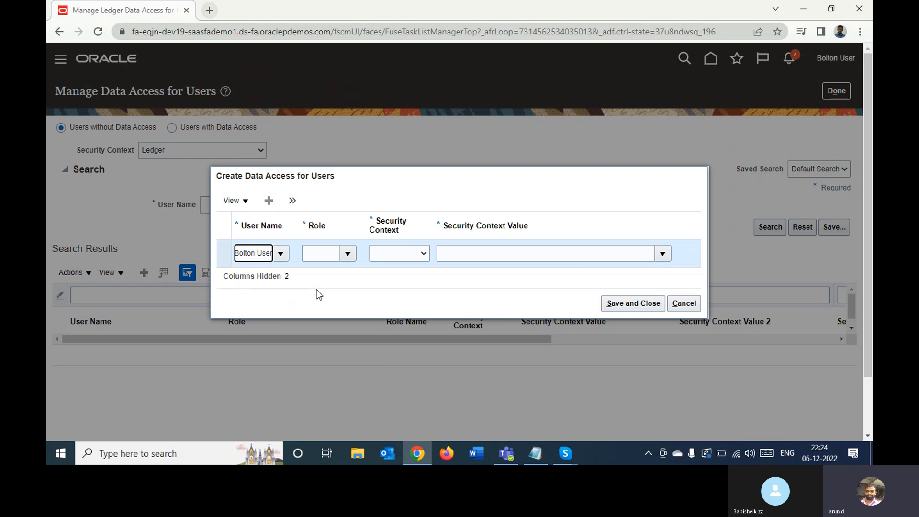
click(314, 256)
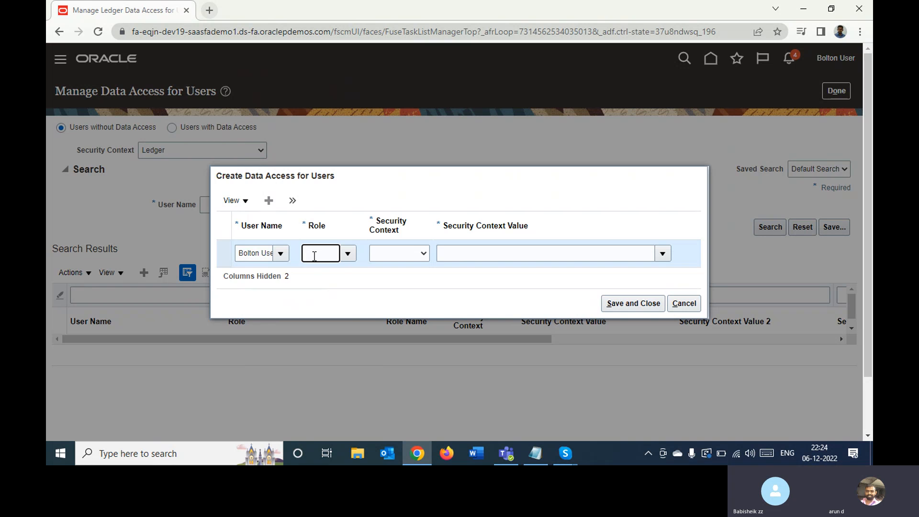
click(344, 255)
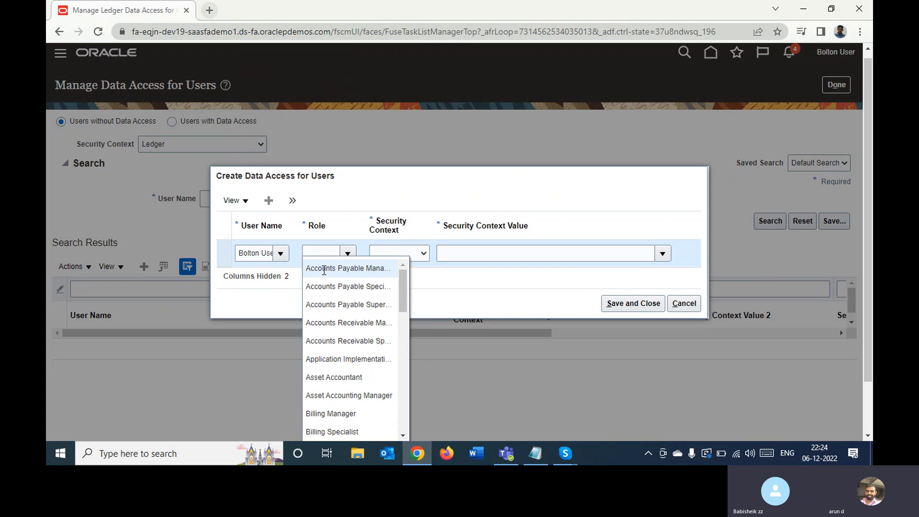
click(323, 268)
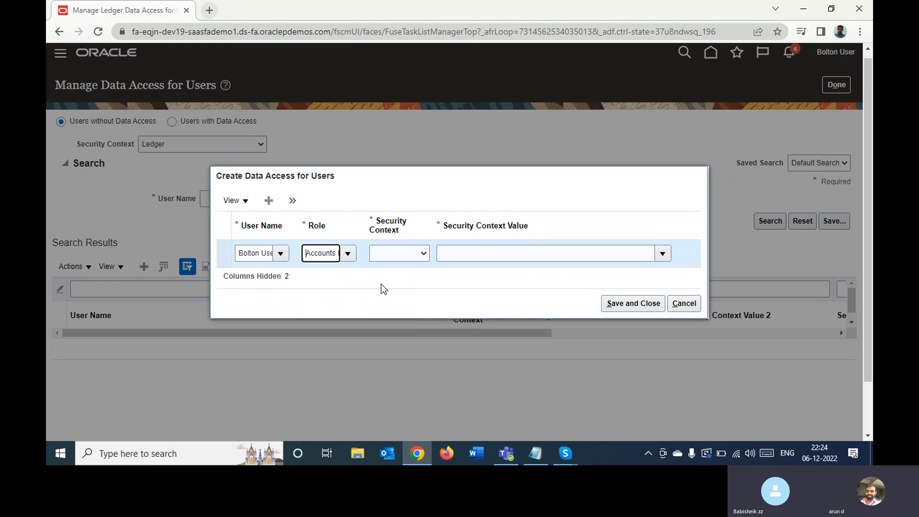
click(404, 253)
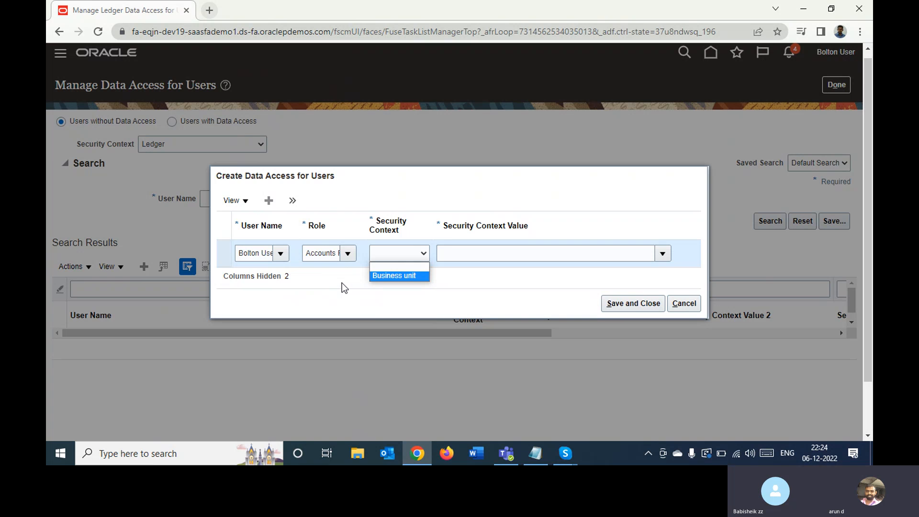
- Set the record's role to General Accountant, with the data access set security context and Bolton Primary Ledger as its value
click(313, 253)
key(ctrl+a)
text(ge)
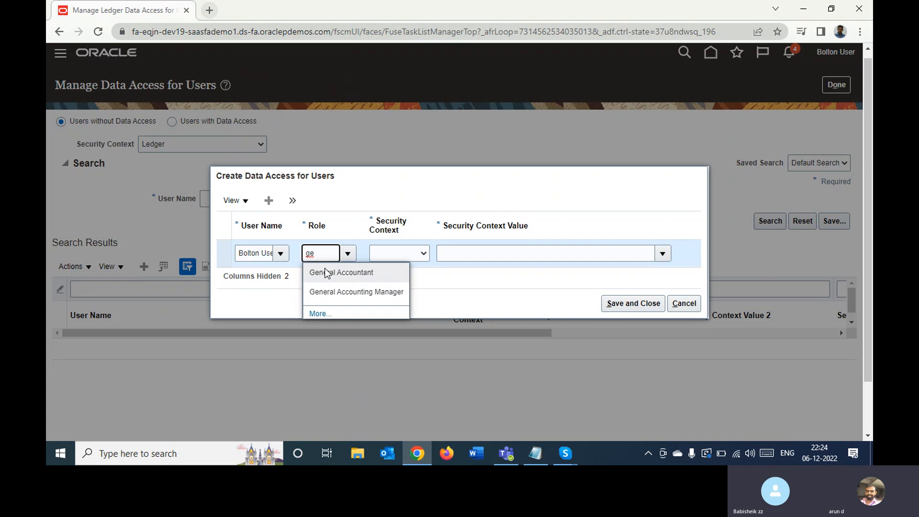
click(327, 272)
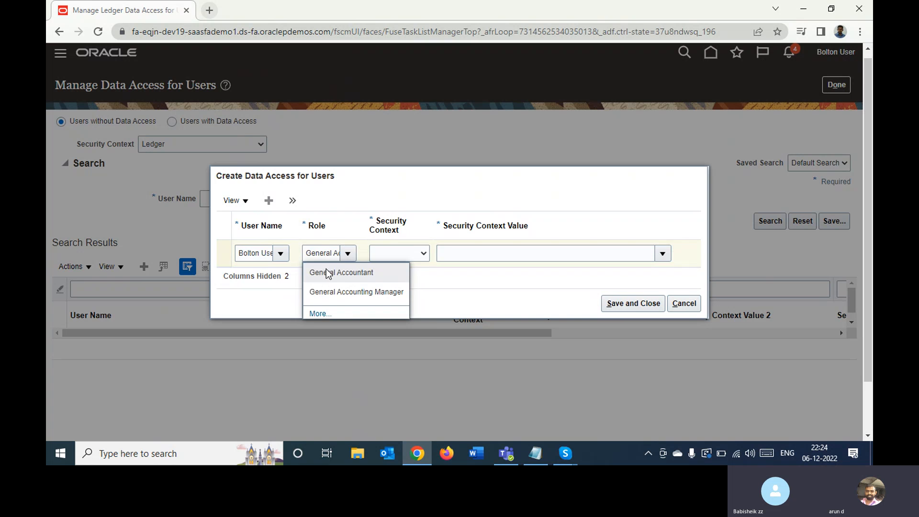
click(404, 253)
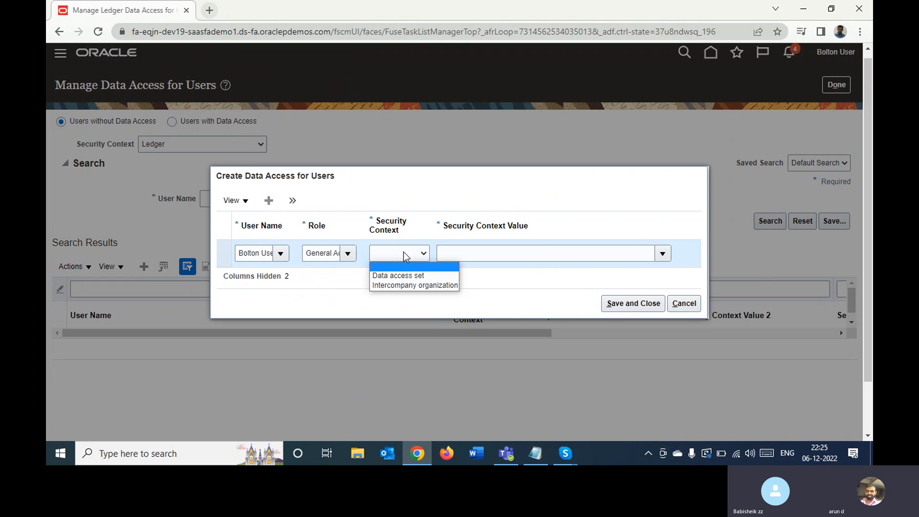
click(390, 275)
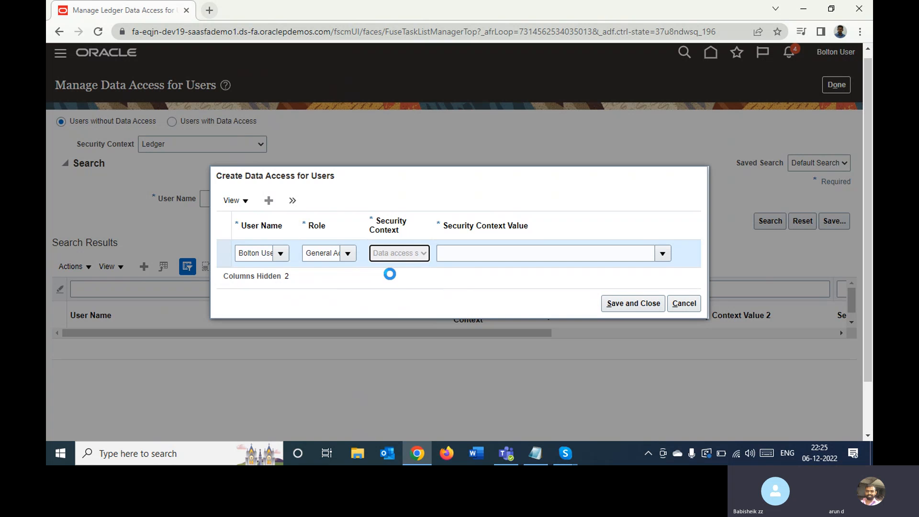
click(493, 249)
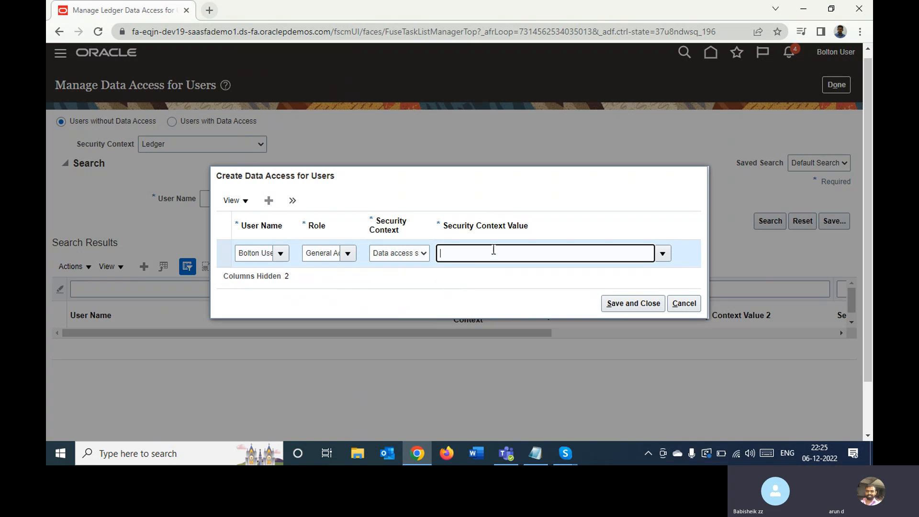
text(bol)
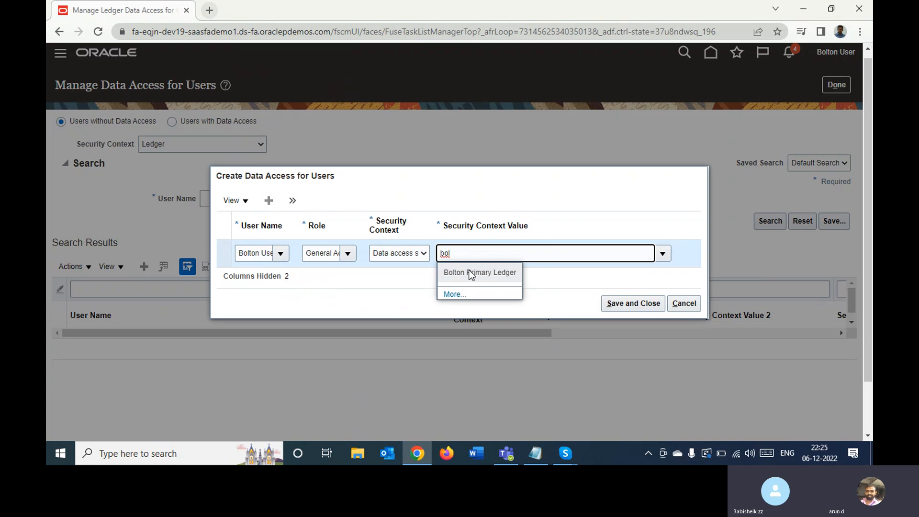
click(470, 273)
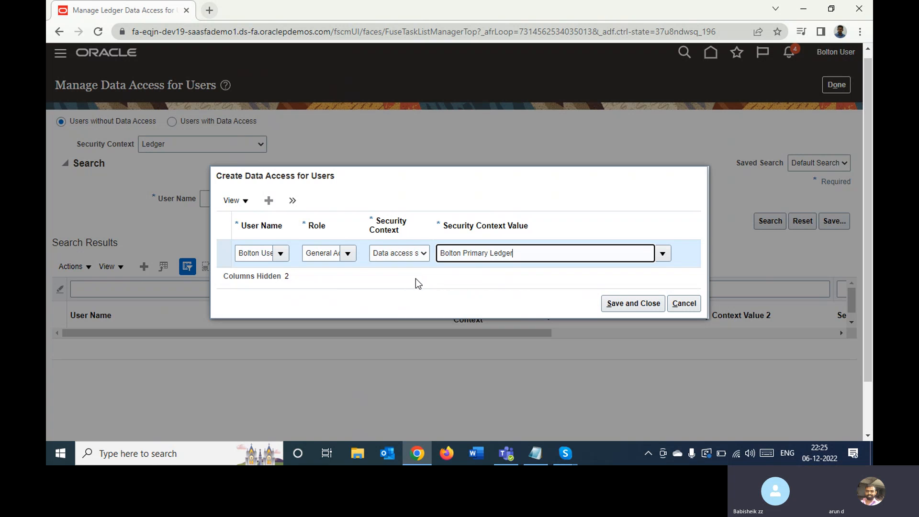
- Try to save and close the General Accountant data access record, dismiss the notice, and cancel the record's creation
triple_click(326, 253)
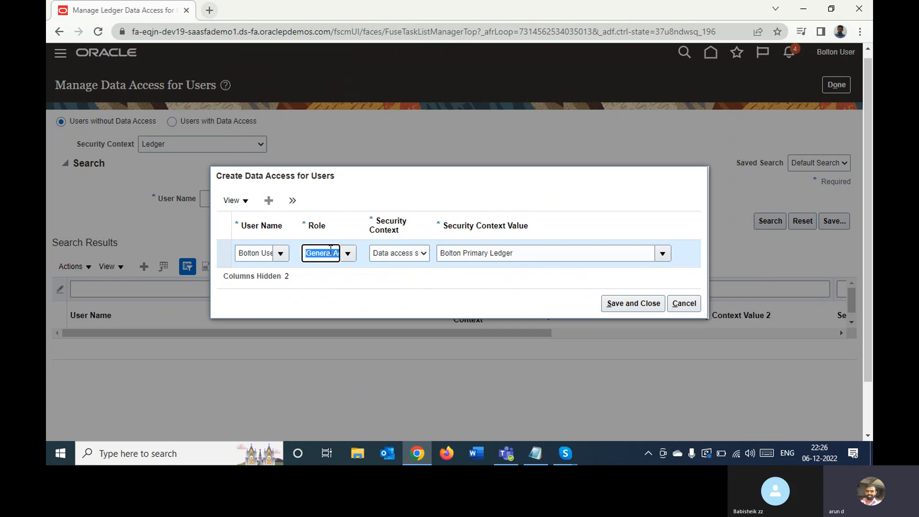
click(410, 286)
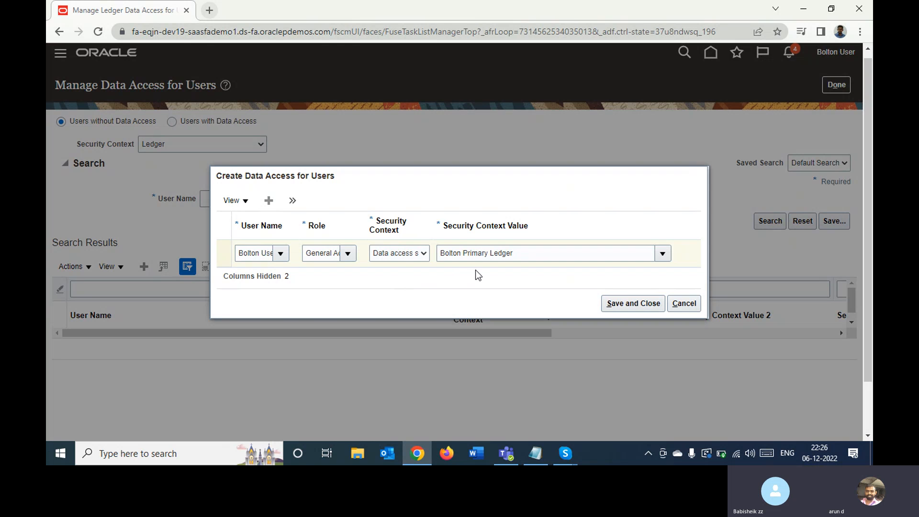
click(621, 307)
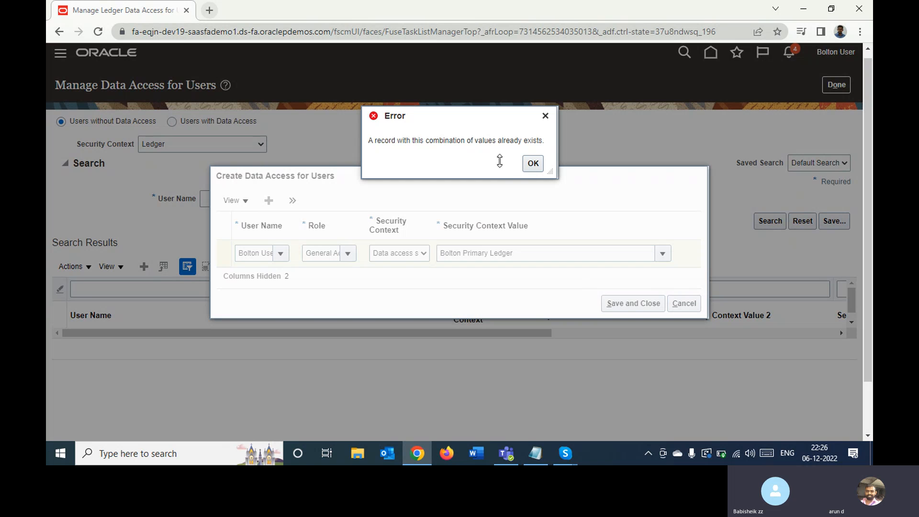
click(533, 165)
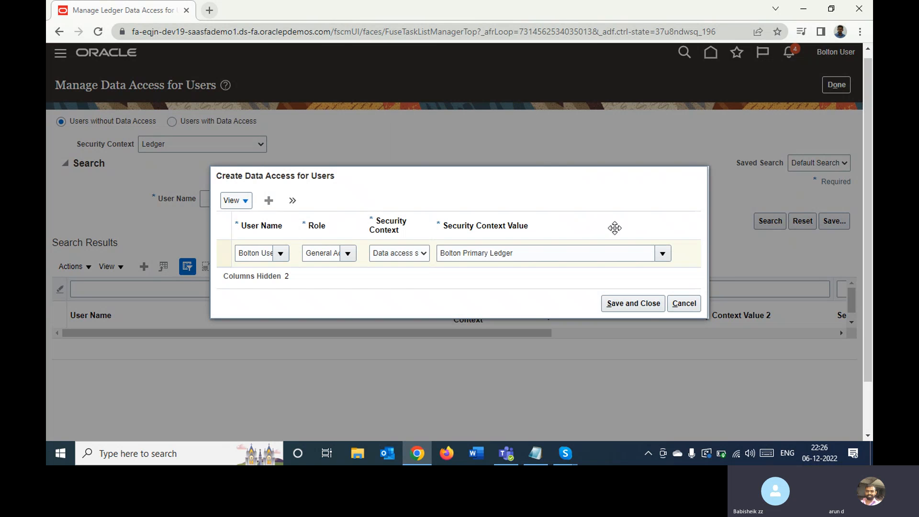
click(685, 305)
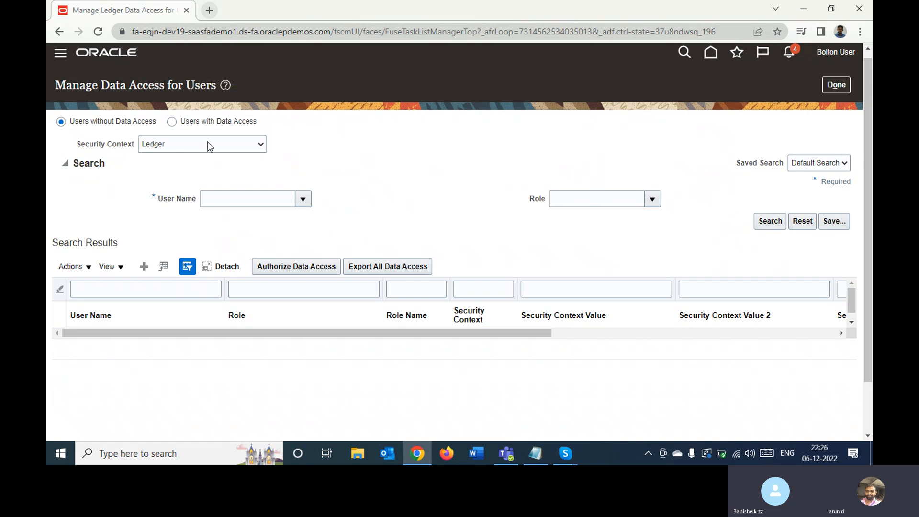
- Search users with data access for Bolton User in the Ledger security context
click(172, 123)
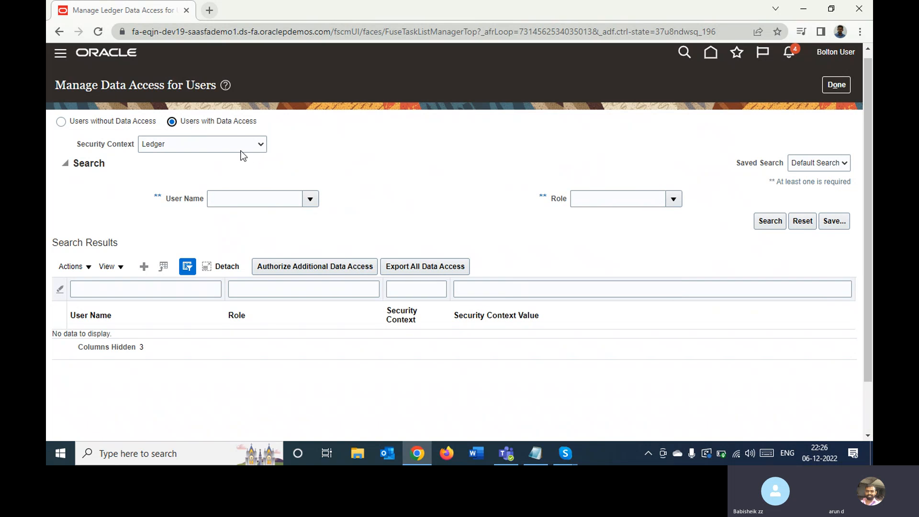
click(228, 147)
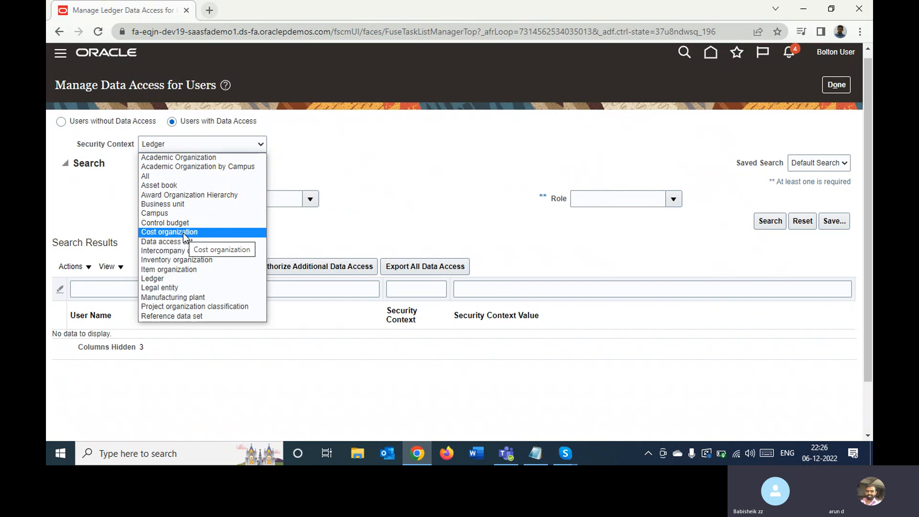
click(373, 178)
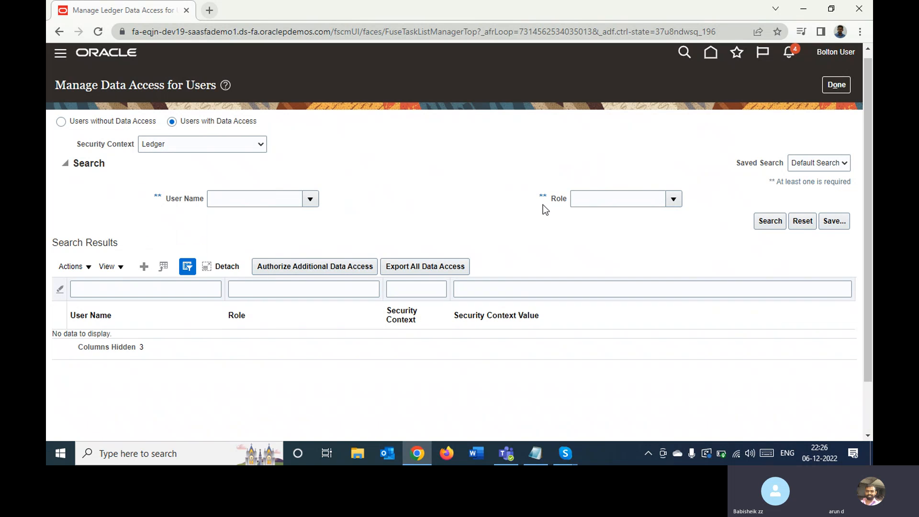
click(271, 202)
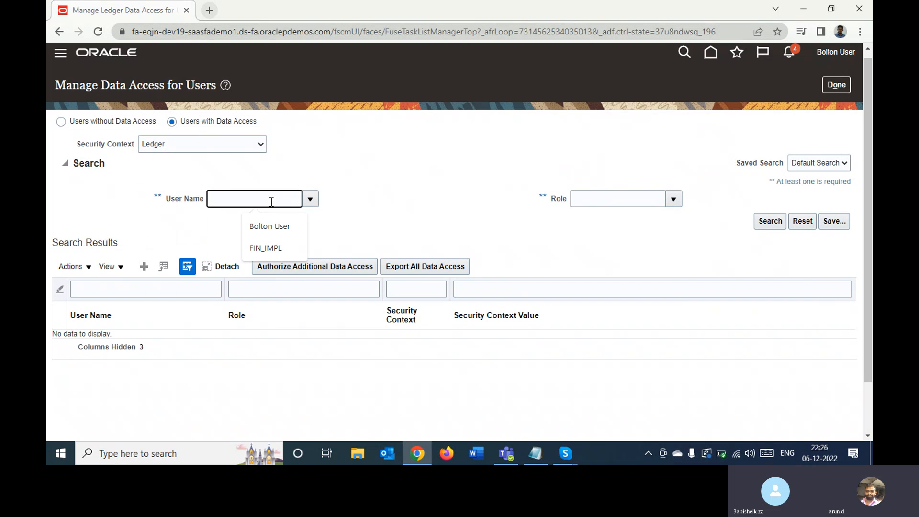
text(Bol)
key(Tab)
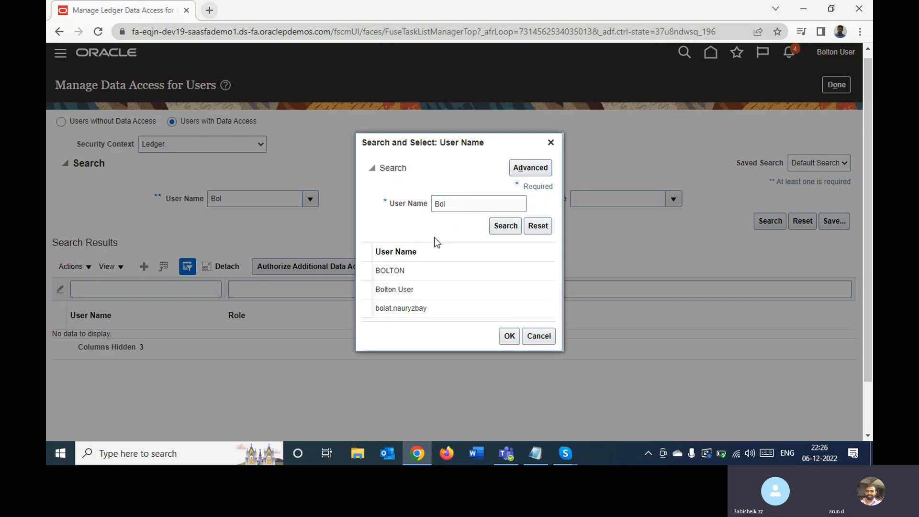
double_click(420, 290)
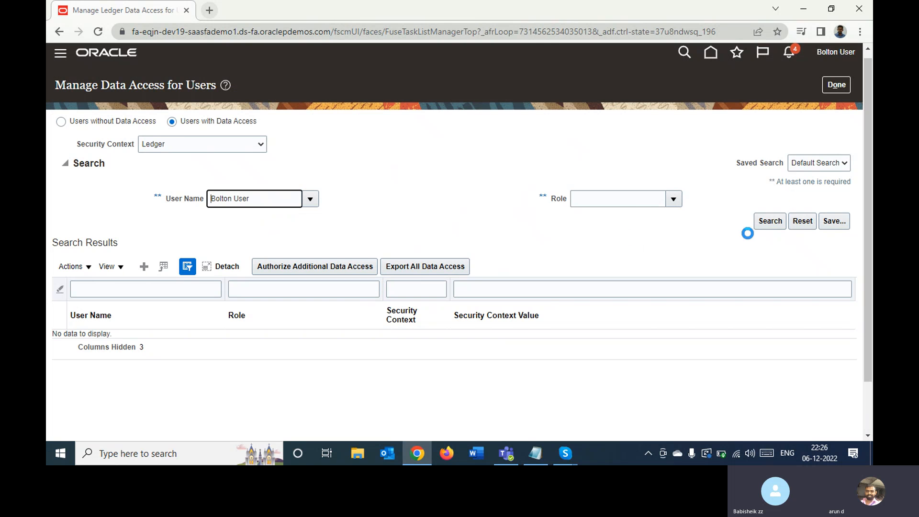
click(770, 223)
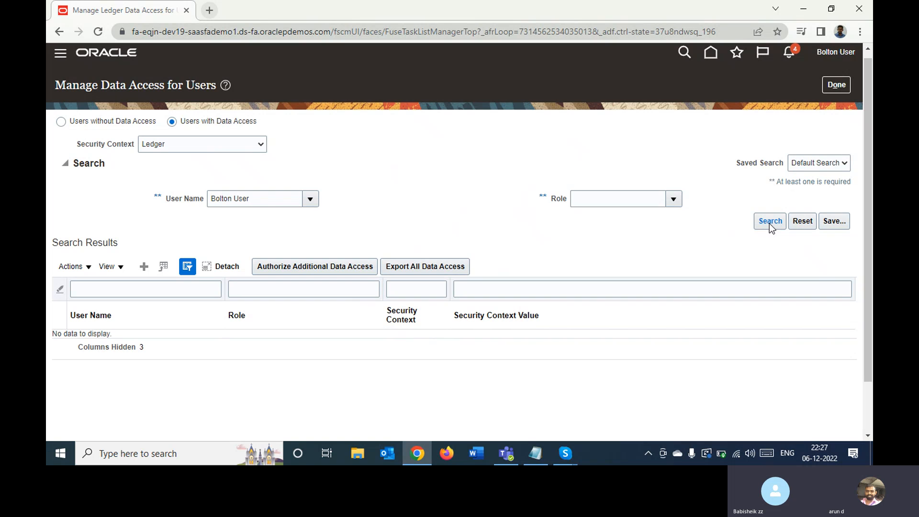
- Search Bolton User's existing data access in the Data access set security context and review the assigned roles
click(214, 142)
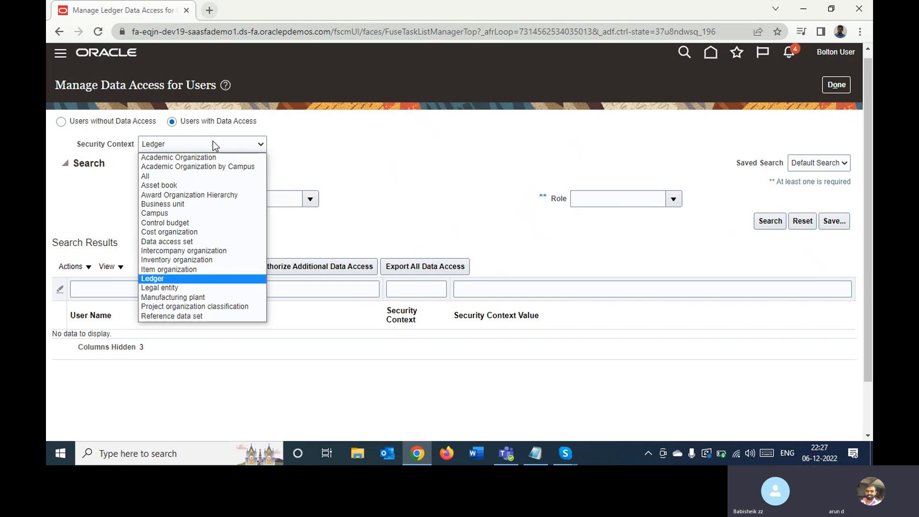
key(d)
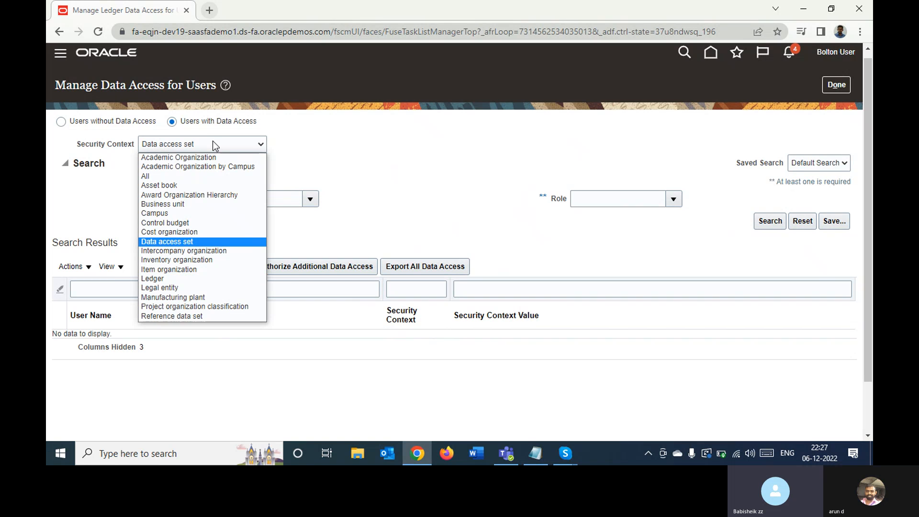
key(Return)
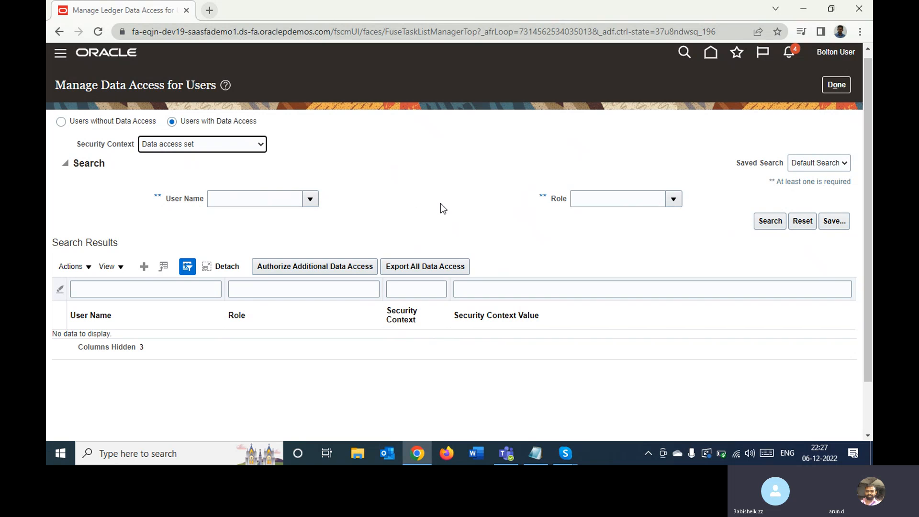
click(245, 201)
text(Bol)
click(591, 201)
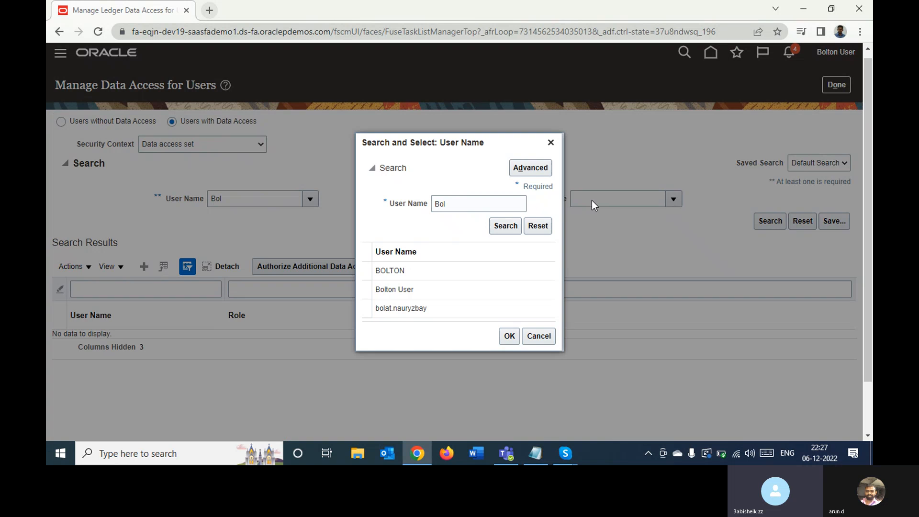
click(470, 290)
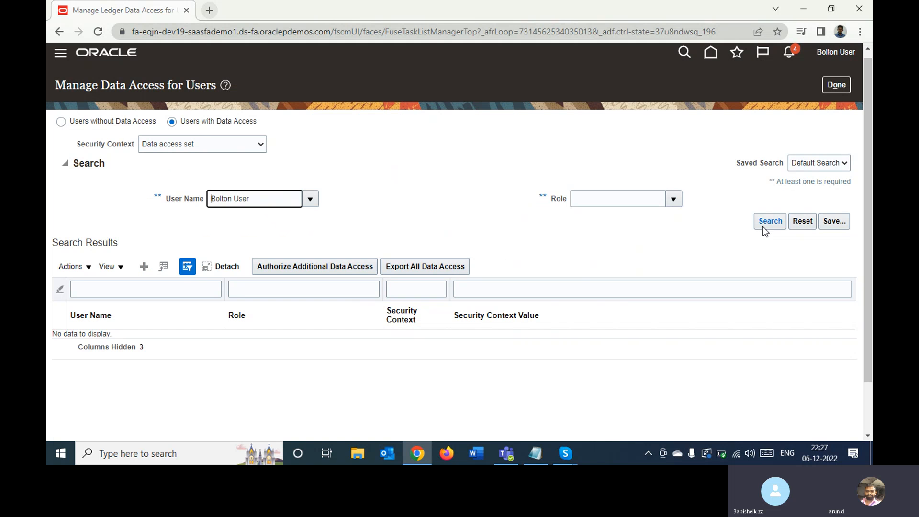
click(767, 223)
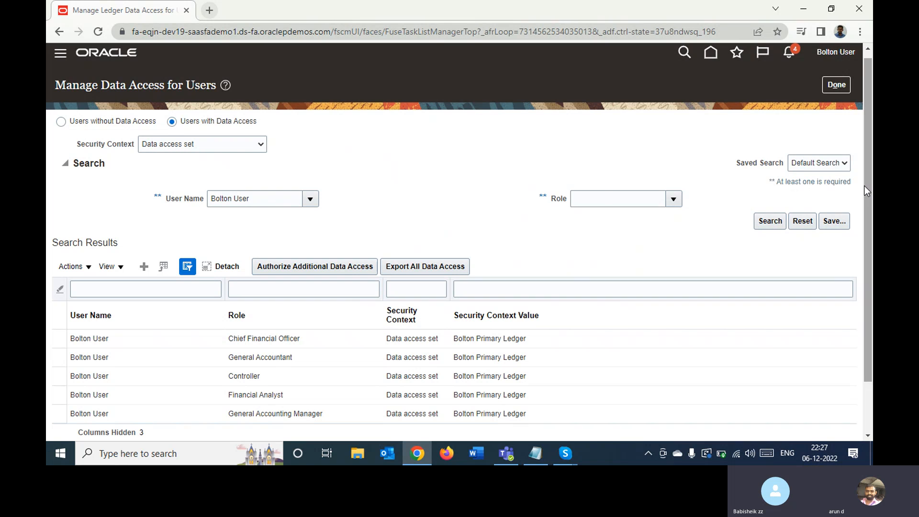
drag(864, 186, 835, 272)
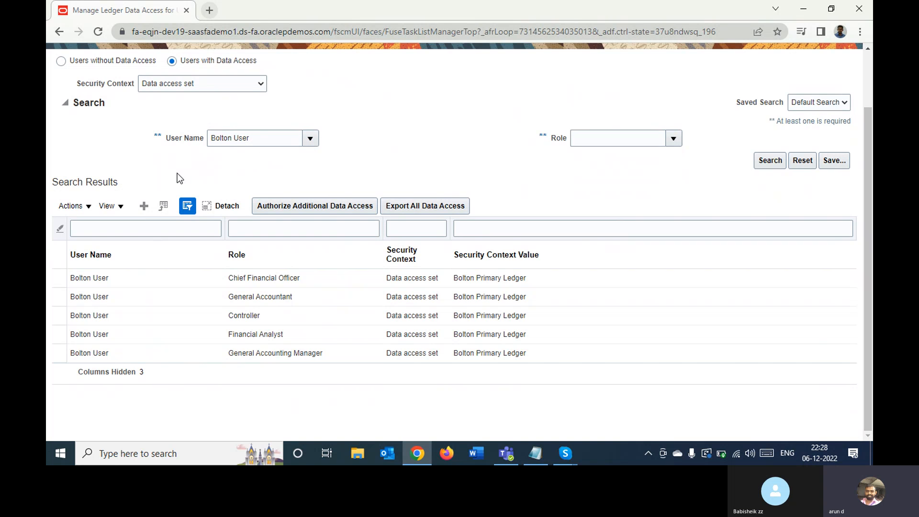
- Download the spreadsheet for authorizing additional data access with the Chief Financial Officer assignment selected, and check the other available actions
click(119, 283)
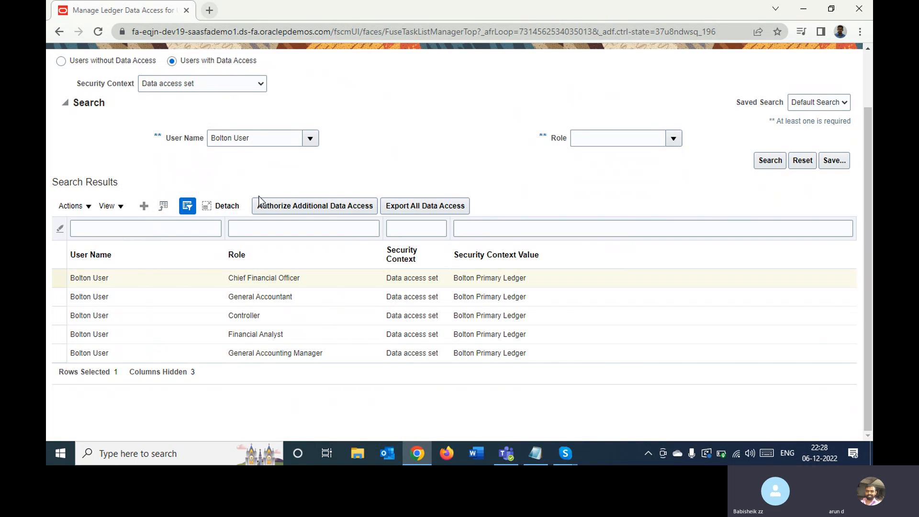
click(281, 206)
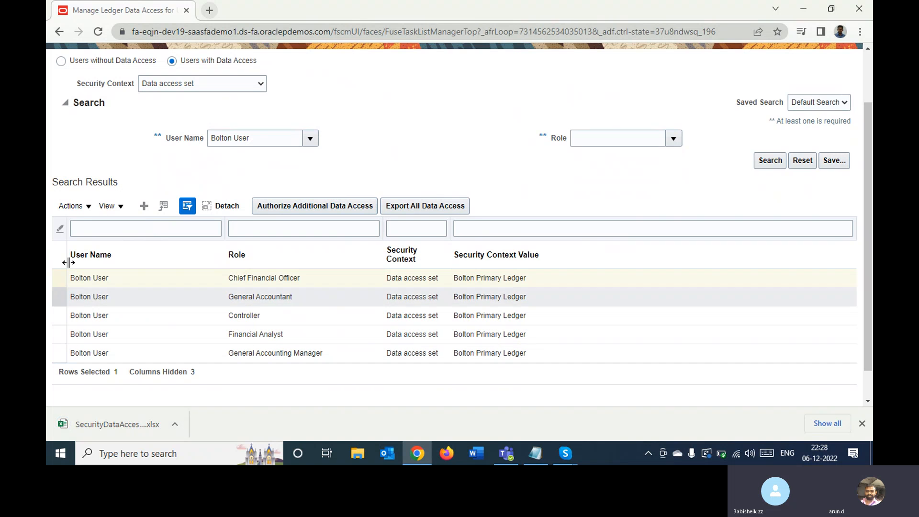
click(81, 208)
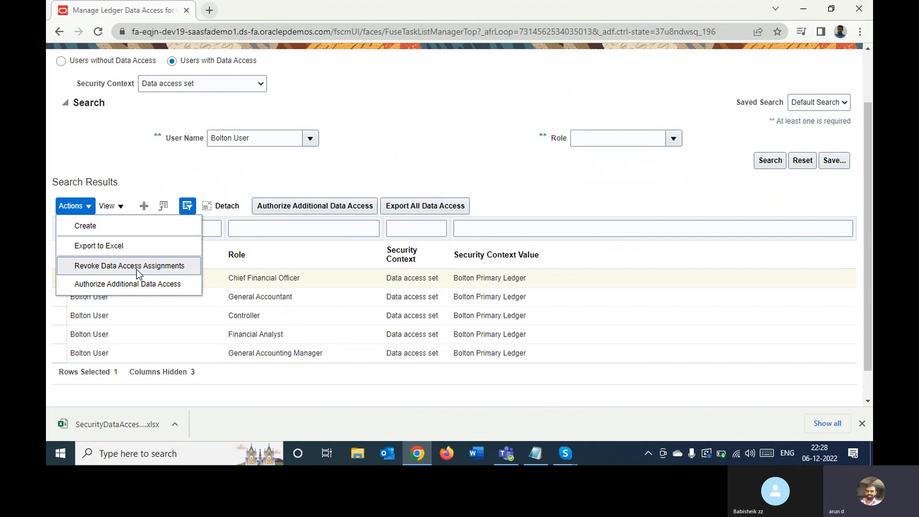
click(197, 170)
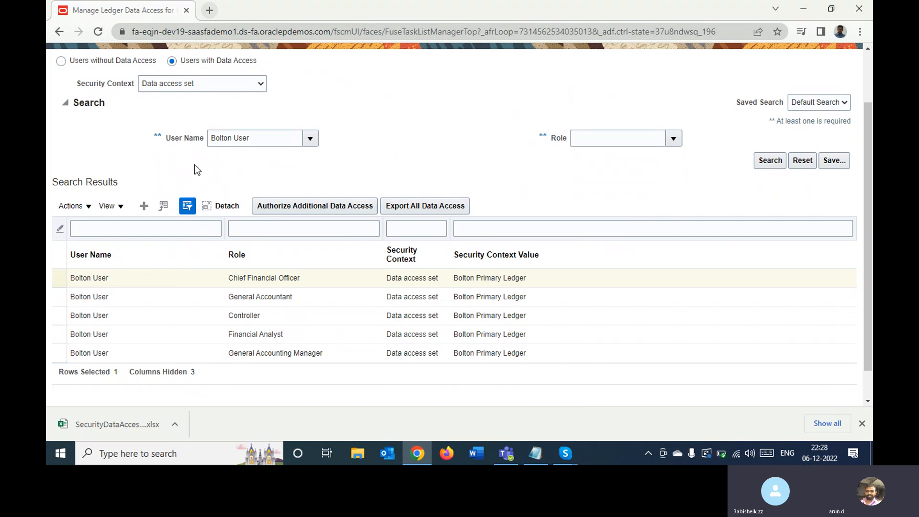
- Return to the implementation project, examine the Open First Period parameters for Bolton Primary Ledger, and cancel the process without submitting it
drag(865, 134, 865, 93)
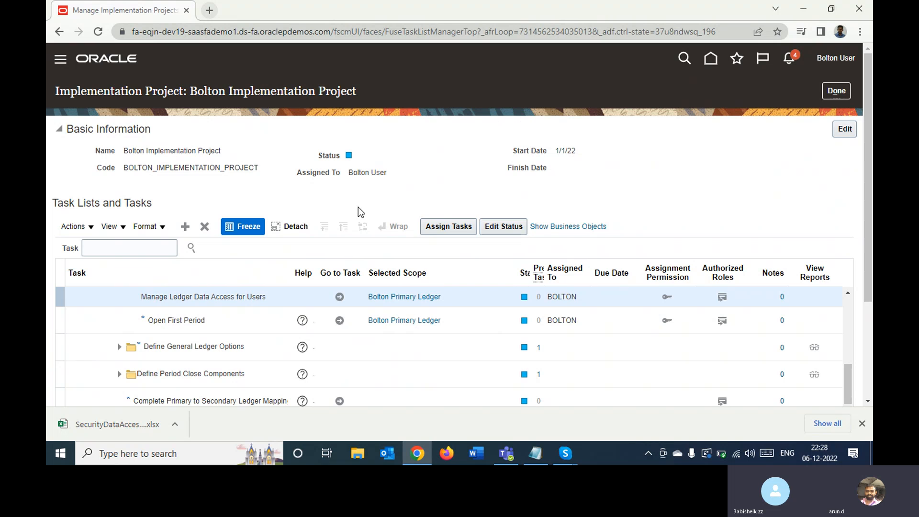
click(237, 316)
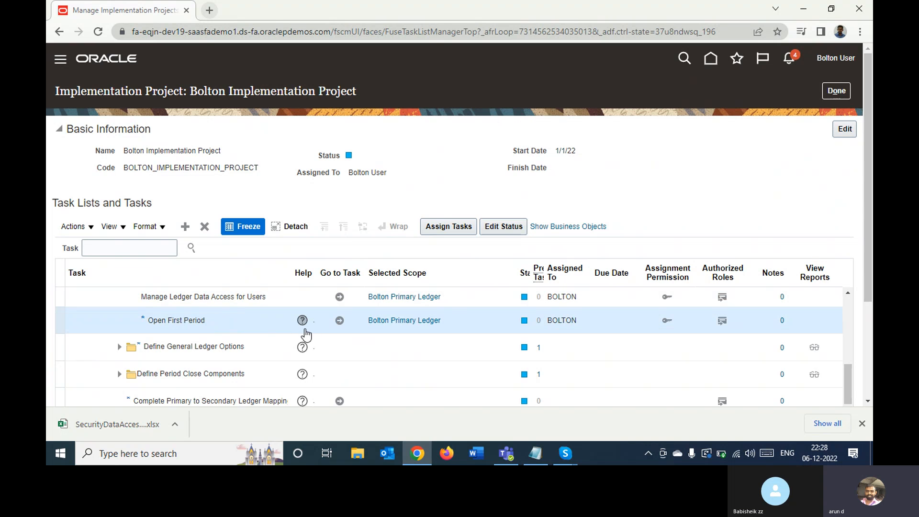
click(340, 321)
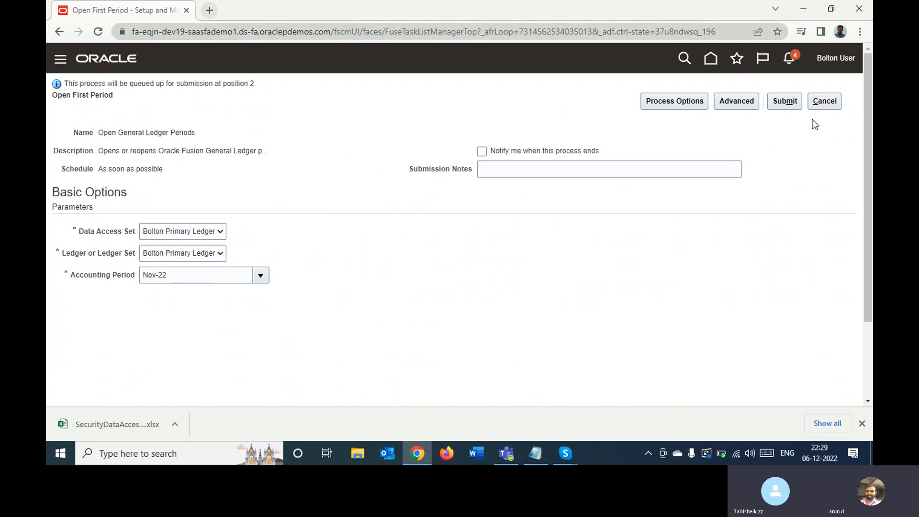
click(823, 105)
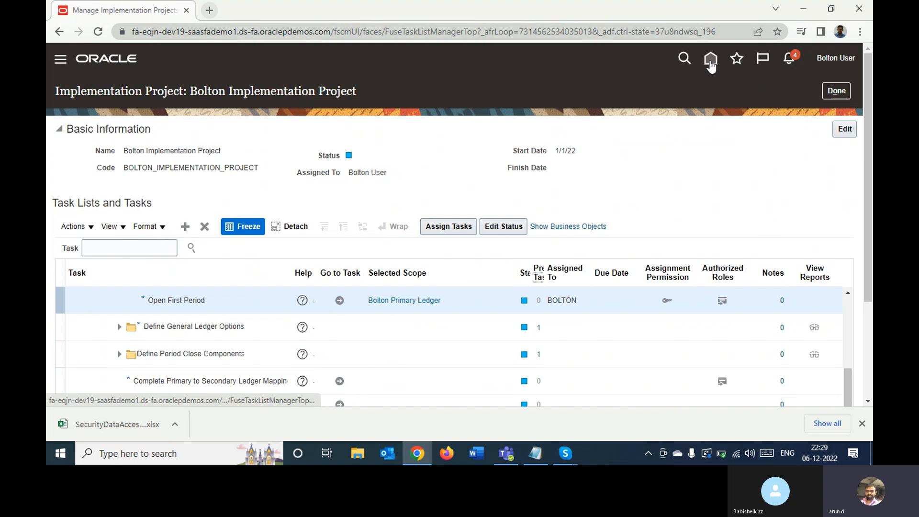
- Go to the home page and open Period Close under General Accounting
click(710, 61)
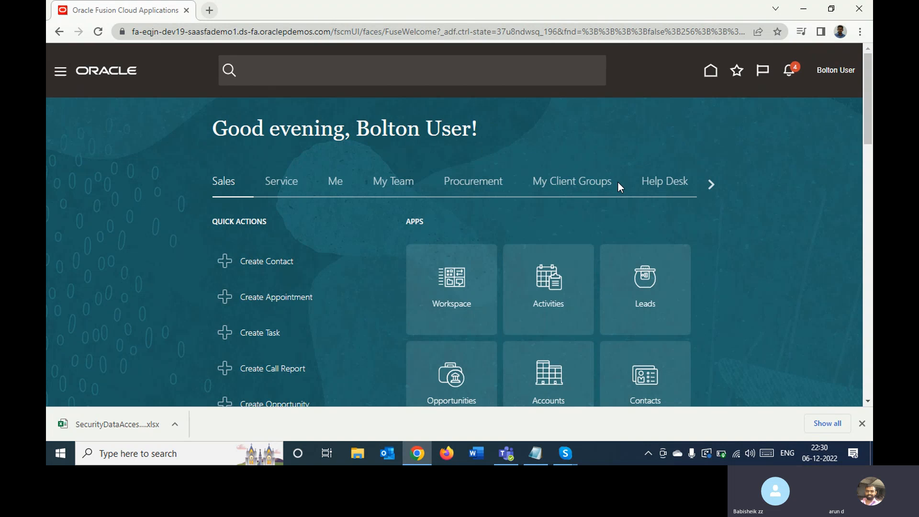
click(711, 183)
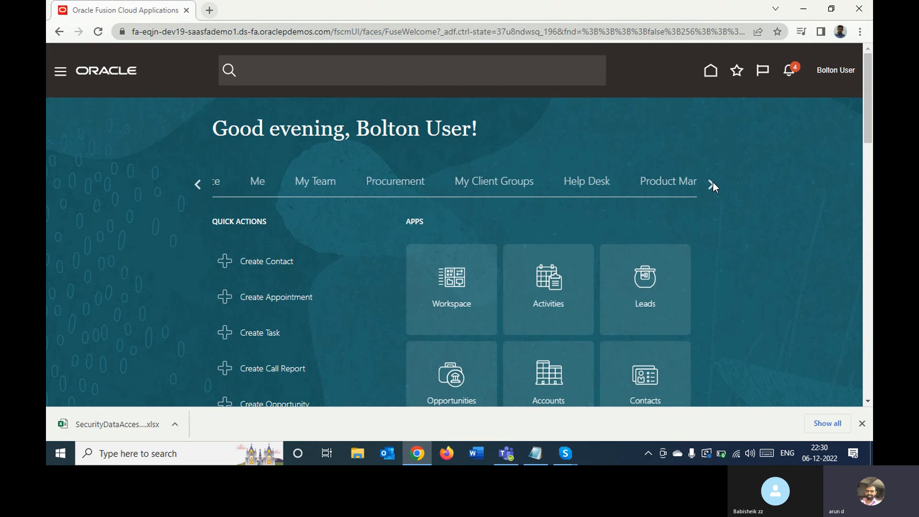
click(711, 184)
click(711, 184)
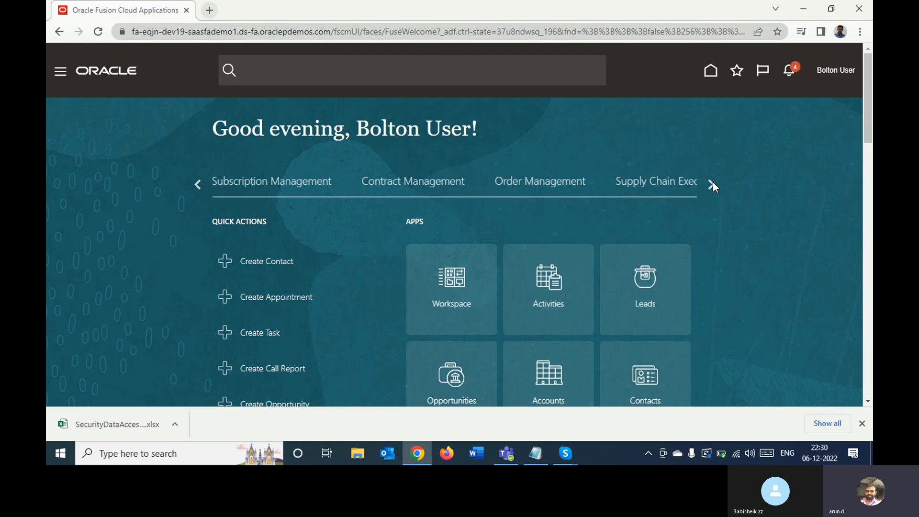
click(711, 183)
click(711, 183)
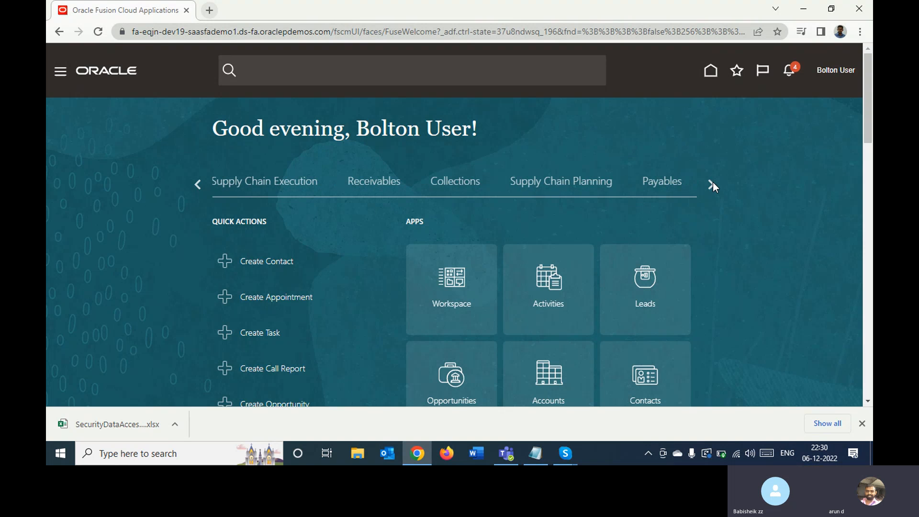
click(711, 184)
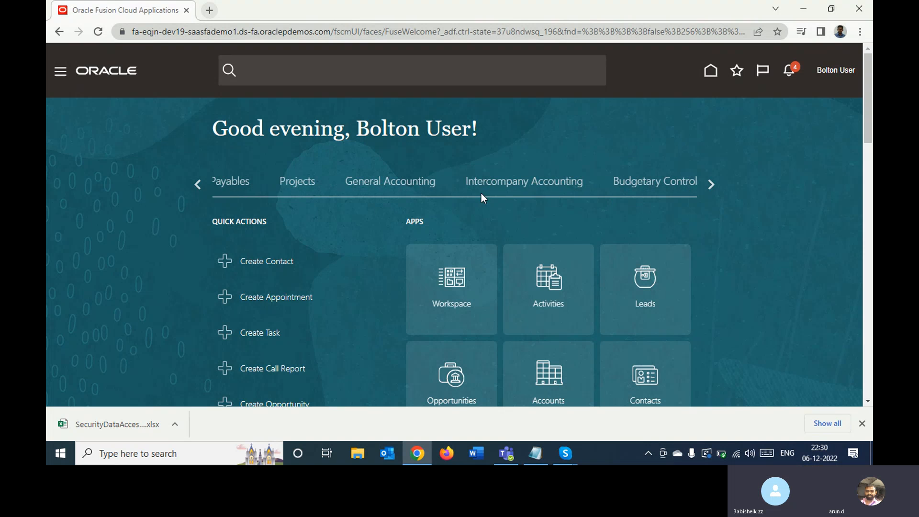
click(417, 187)
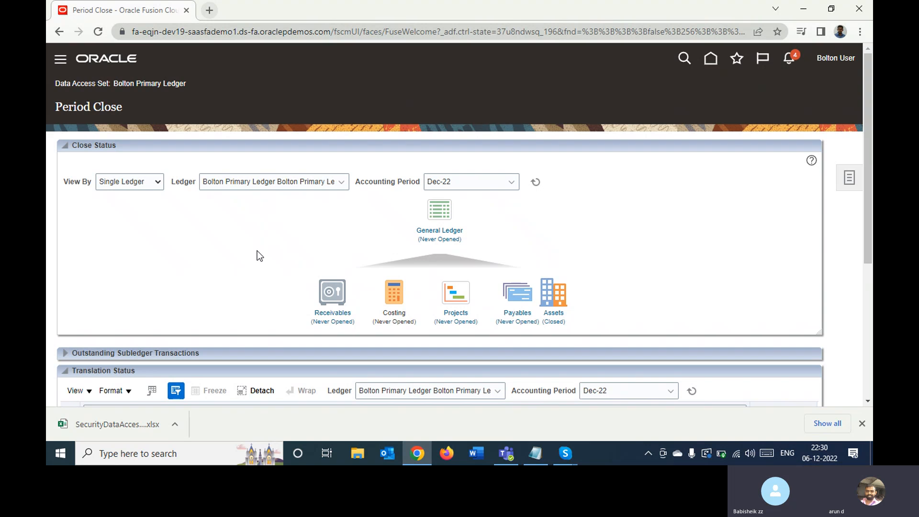
- Set the Close Status accounting period to Nov-22 for Bolton Primary Ledger and refresh the statuses
click(480, 185)
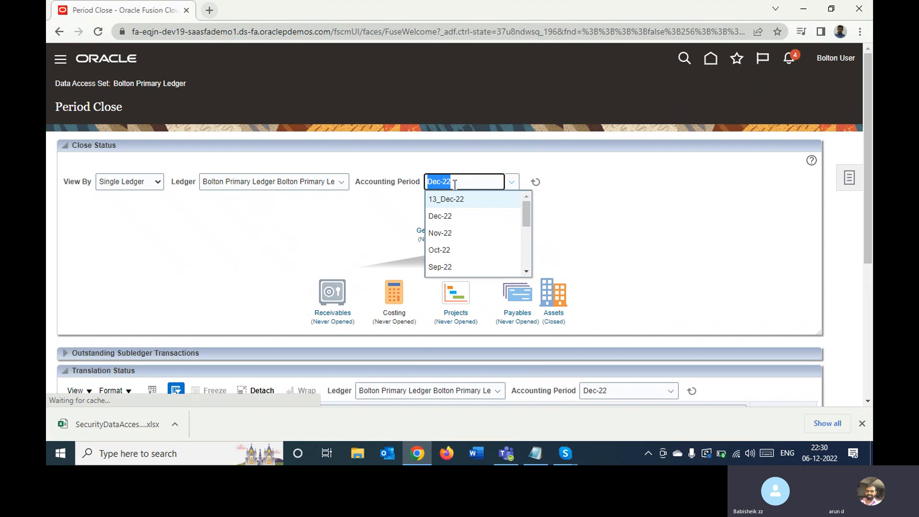
click(463, 231)
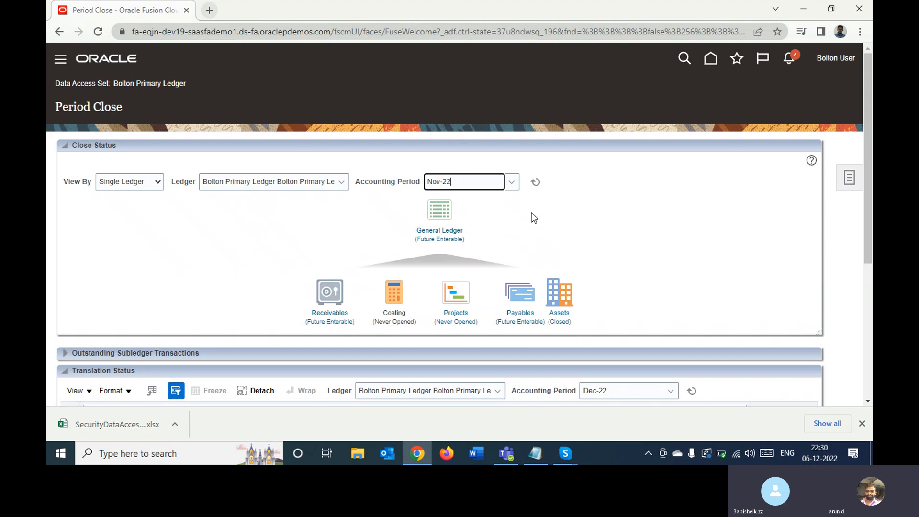
click(537, 183)
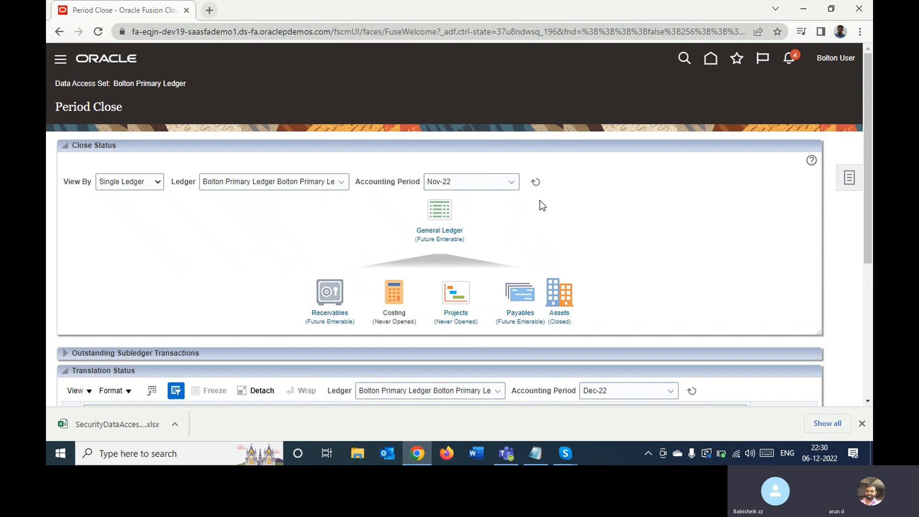
- Open the General Ledger period statuses, examine the Nov-22 and Oct-22 periods, and return to Period Close
click(439, 232)
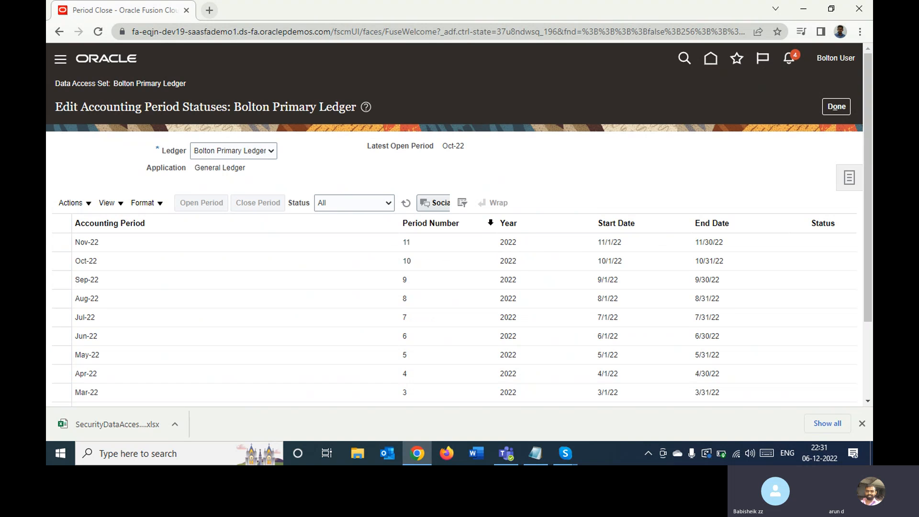
click(241, 243)
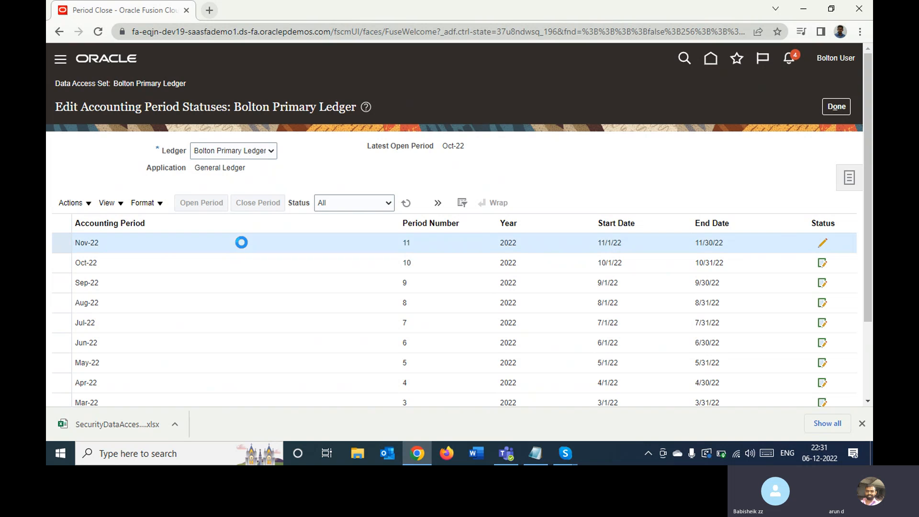
click(216, 260)
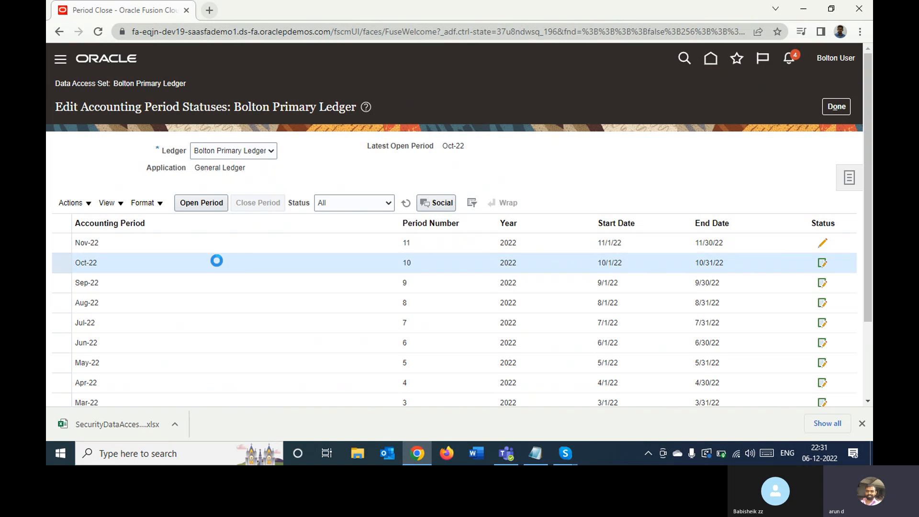
click(829, 107)
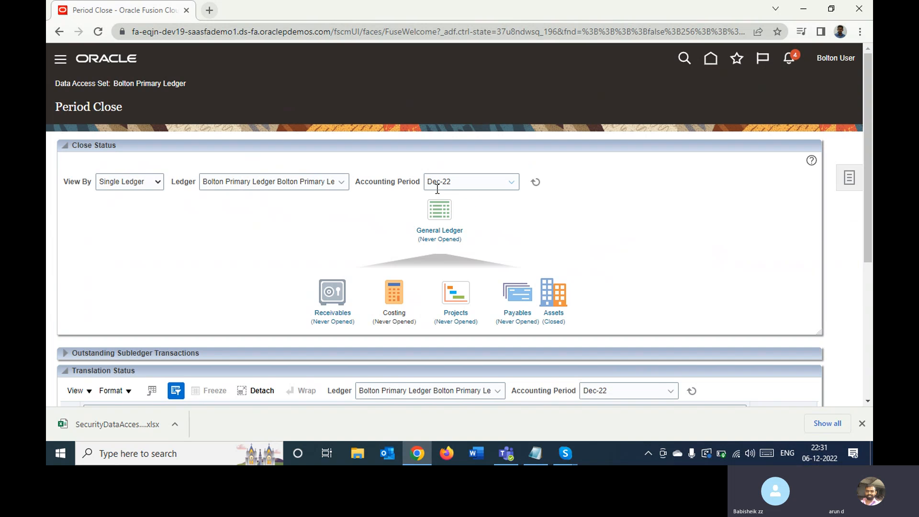
- Set the Close Status accounting period to Oct-22 and open the General Ledger period statuses for Bolton Primary Ledger
click(468, 182)
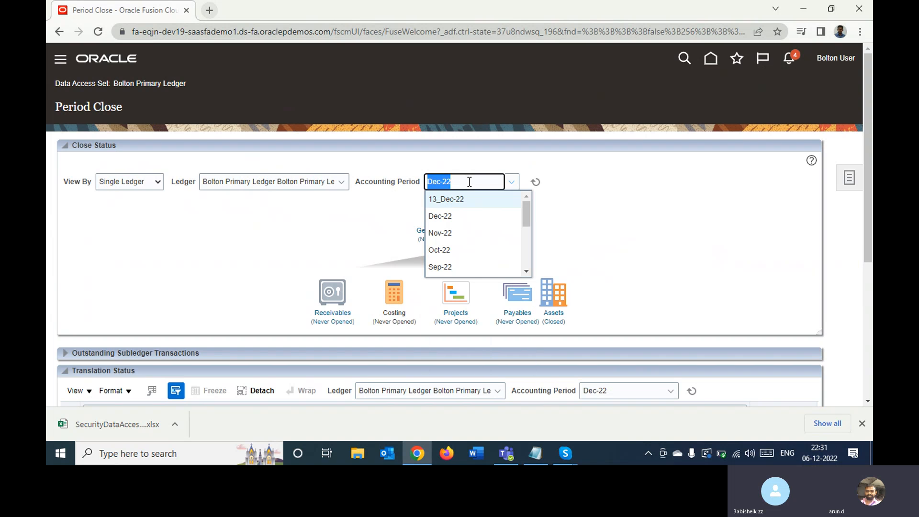
click(458, 249)
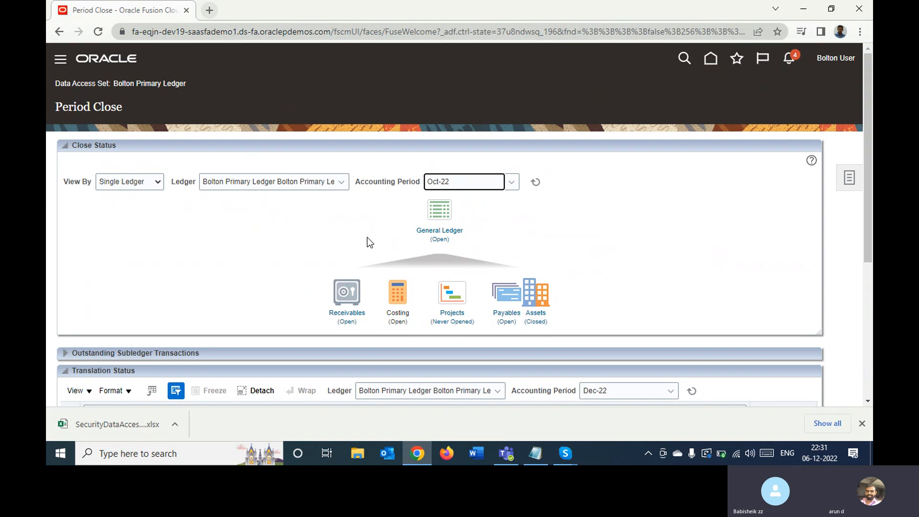
click(439, 231)
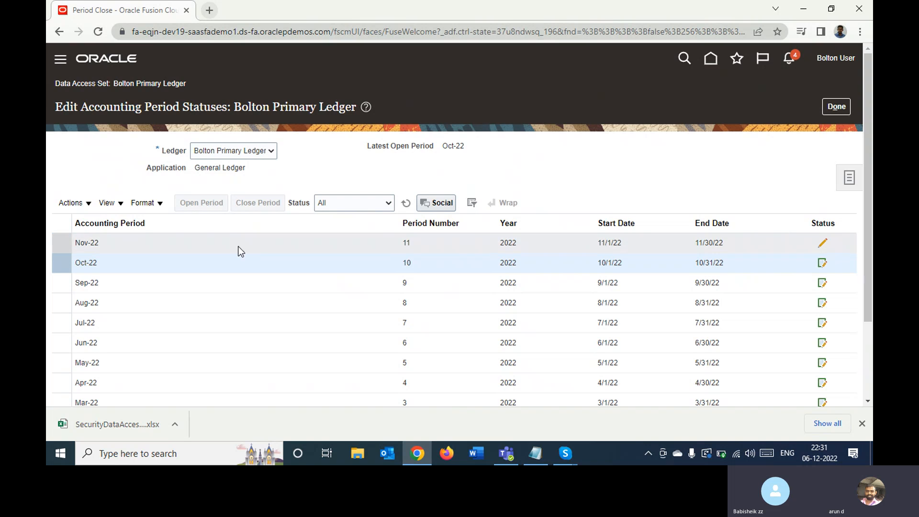
- Open the Nov-22 General Ledger period for Bolton Primary Ledger and refresh the list of period statuses
click(214, 243)
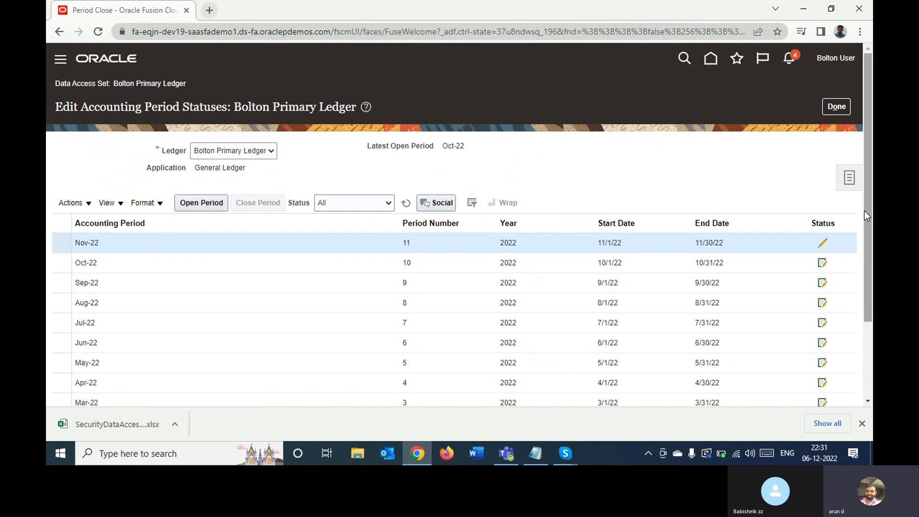
scroll(864, 211, down, 3)
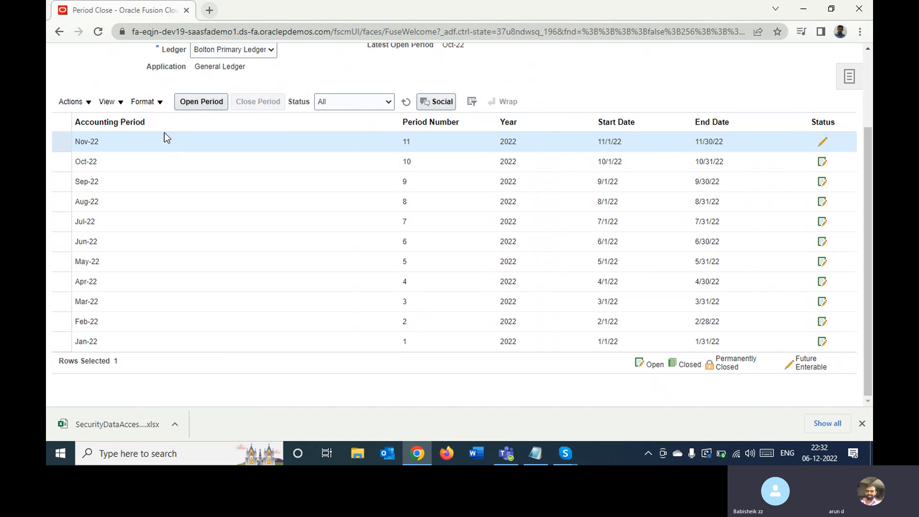
click(193, 106)
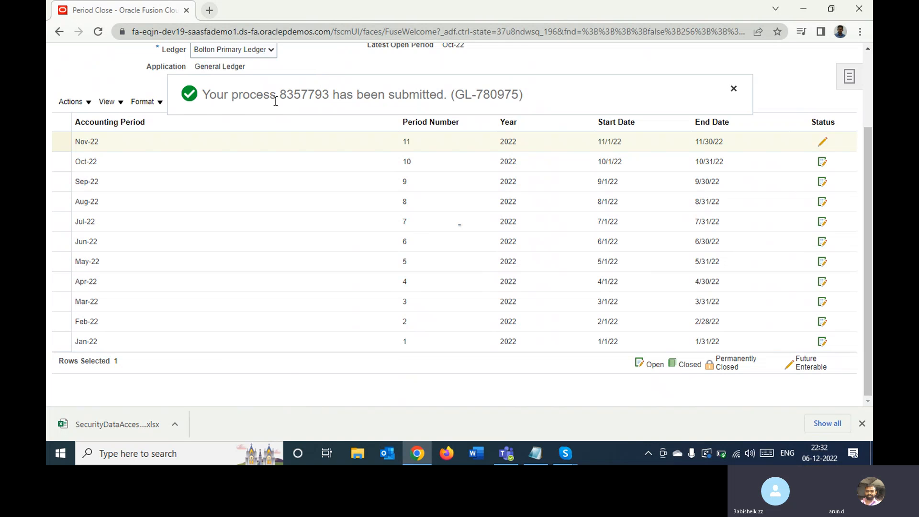
click(733, 89)
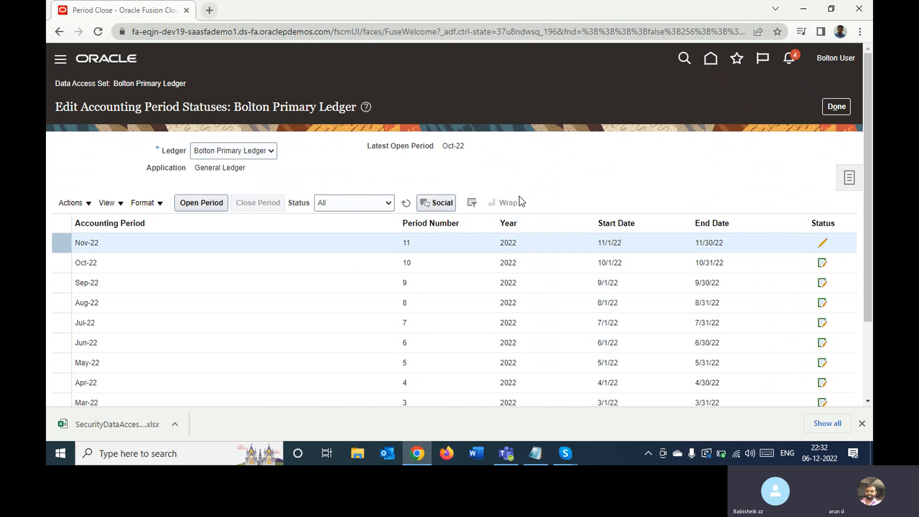
click(406, 203)
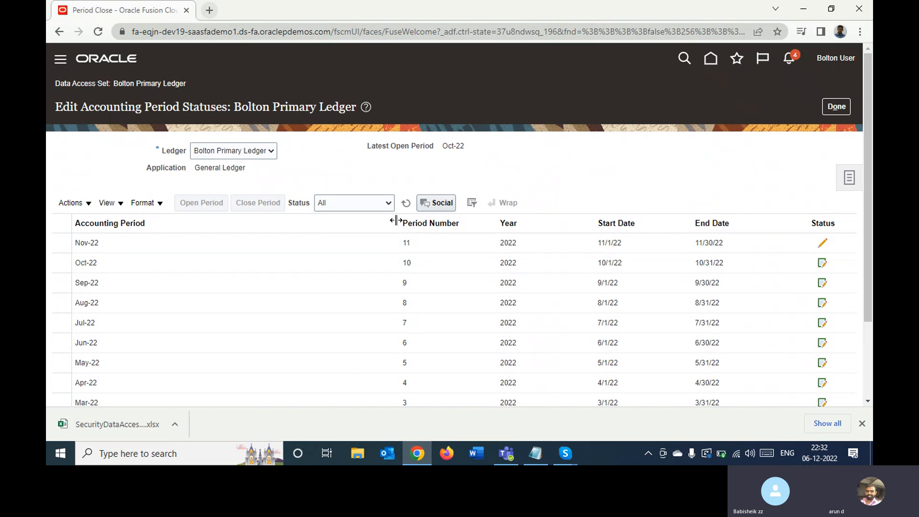
click(405, 206)
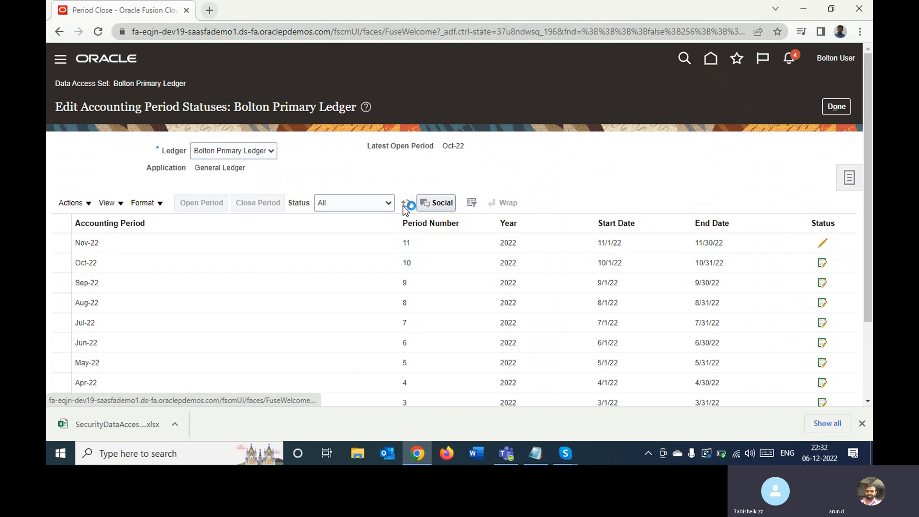
click(404, 205)
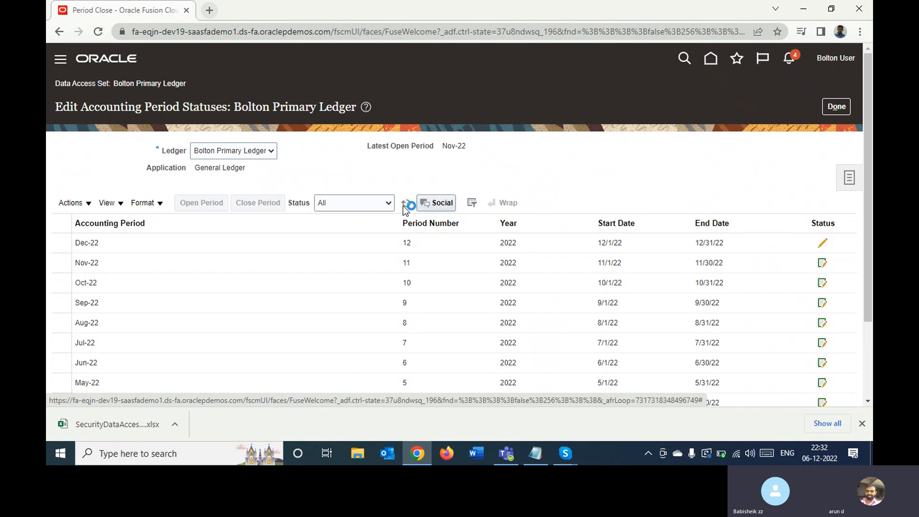
- Examine the available actions for the Nov-22 and Dec-22 periods, and return to Period Close
click(306, 259)
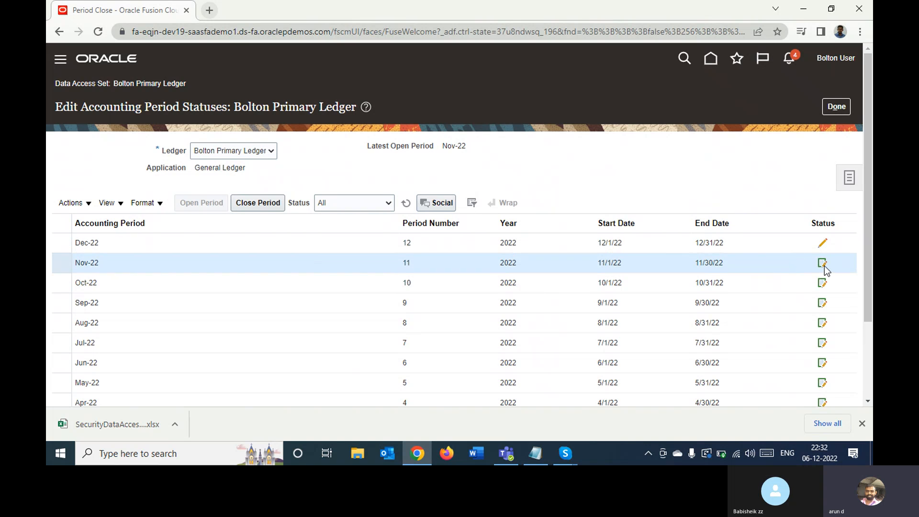
click(318, 243)
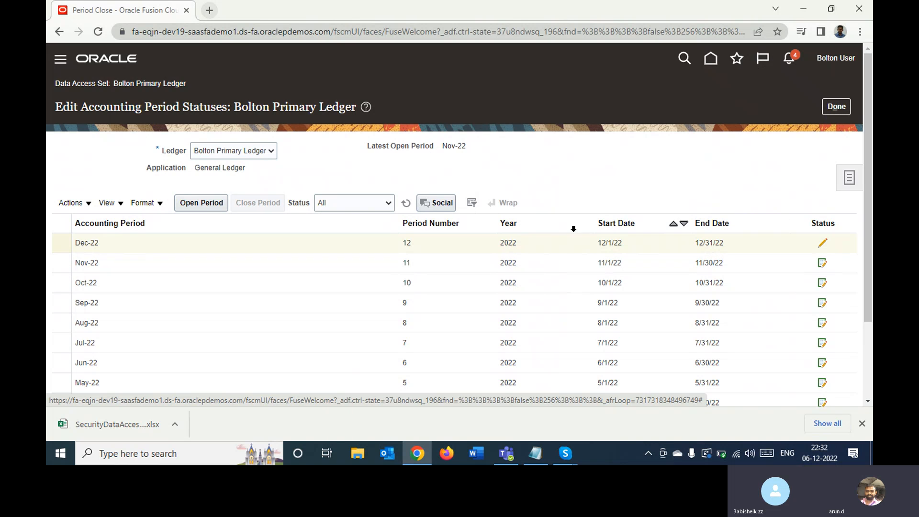
click(402, 260)
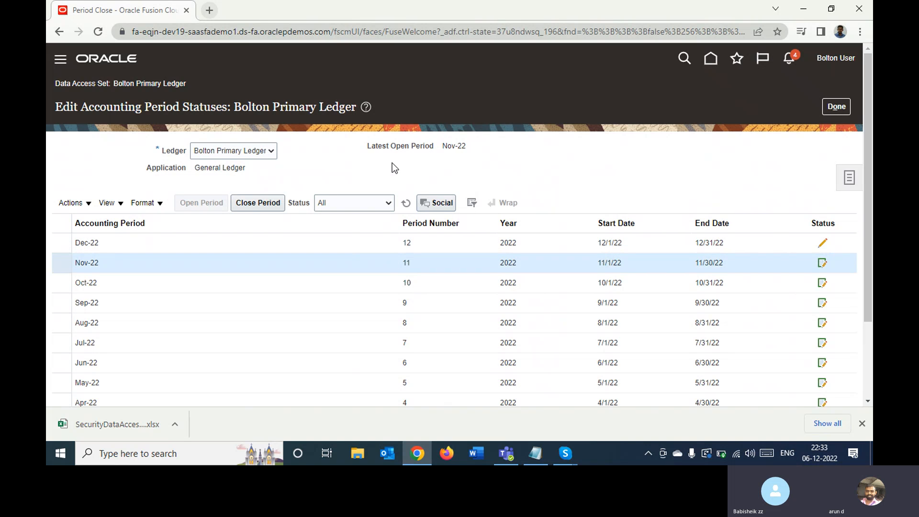
click(463, 177)
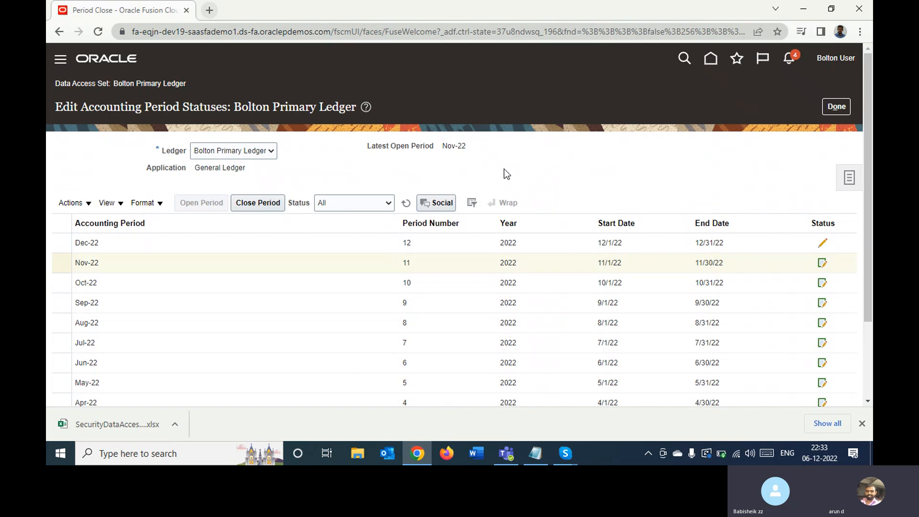
click(834, 106)
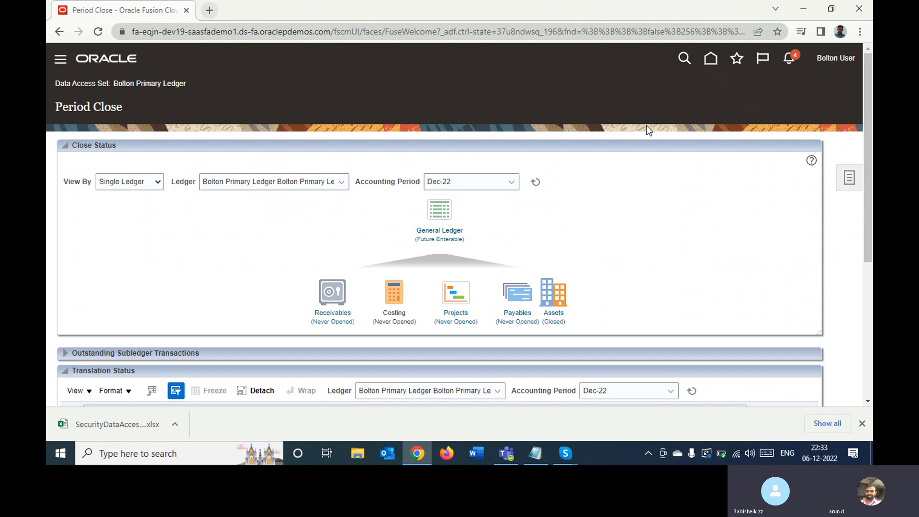
- Open the General Accounting Dashboard from the home page and examine its Account Monitor, Intercompany Transactions, Journals and Close Status sections
click(709, 60)
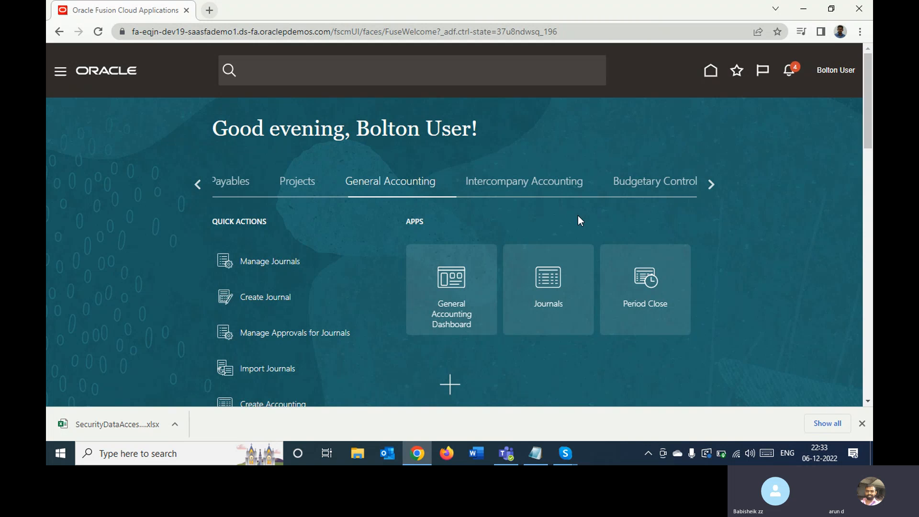
click(450, 282)
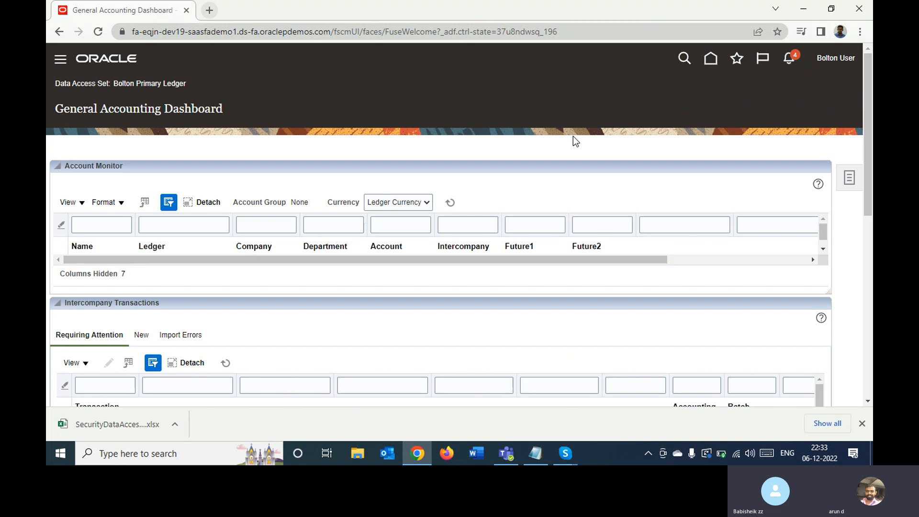
scroll(843, 221, down, 4)
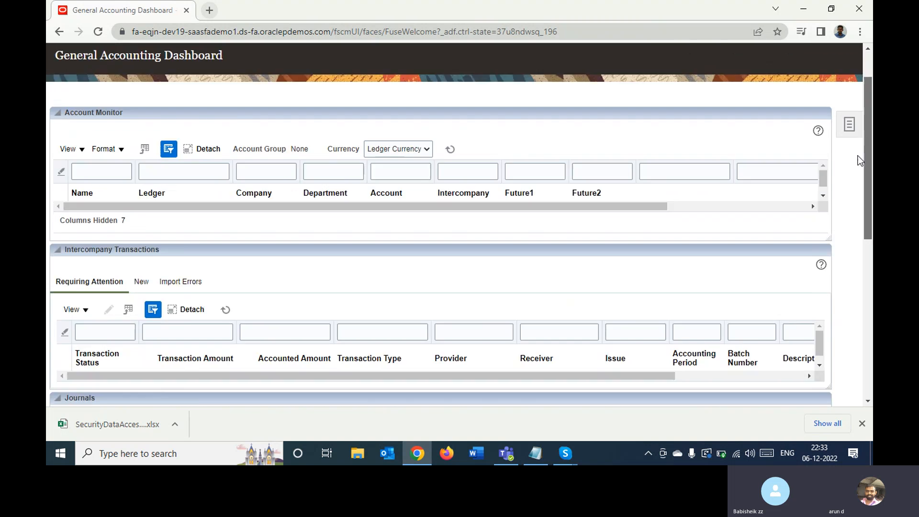
scroll(844, 221, down, 4)
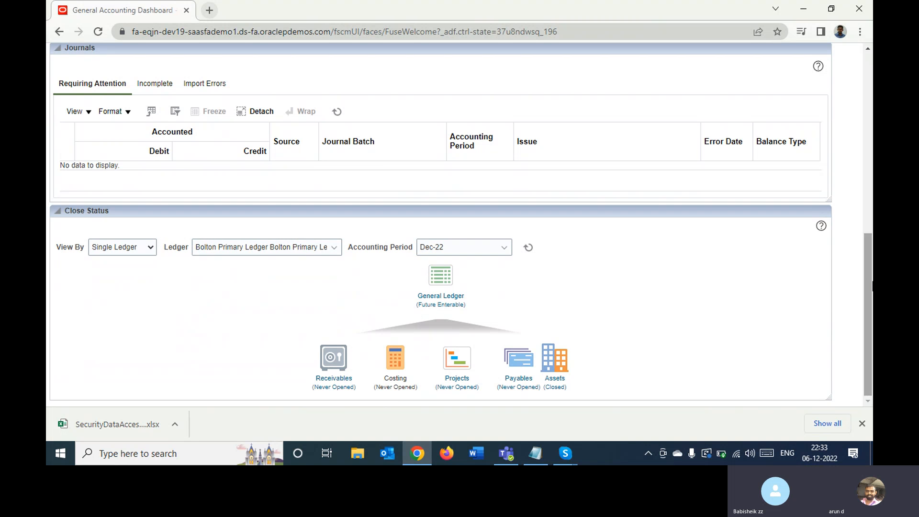
drag(869, 284, 870, 184)
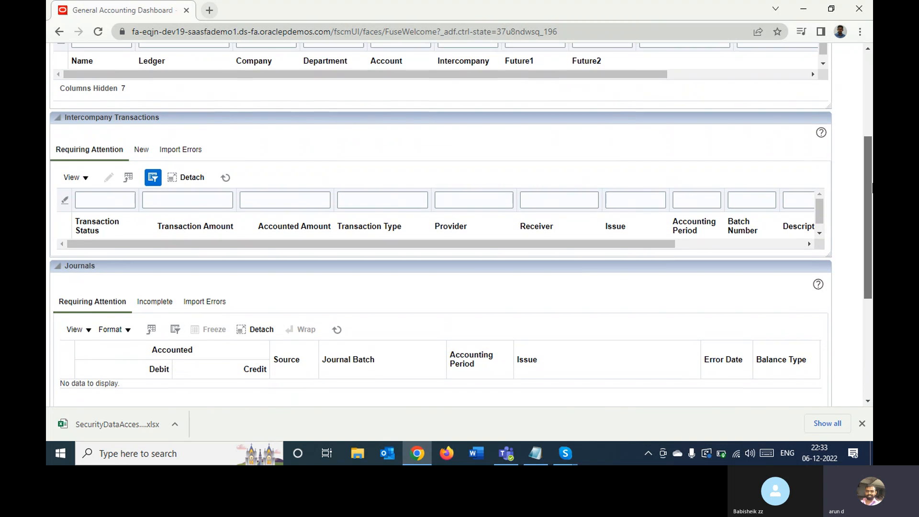
drag(869, 184, 859, 269)
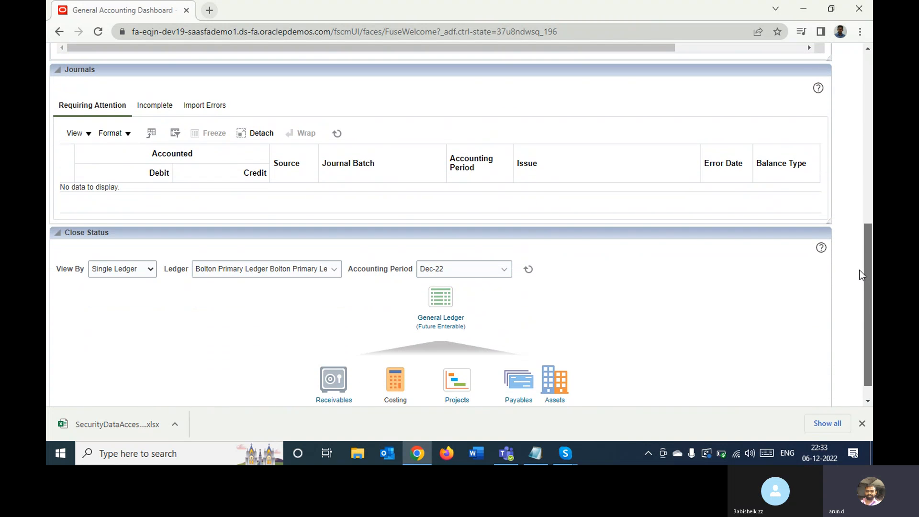
drag(860, 274, 868, 95)
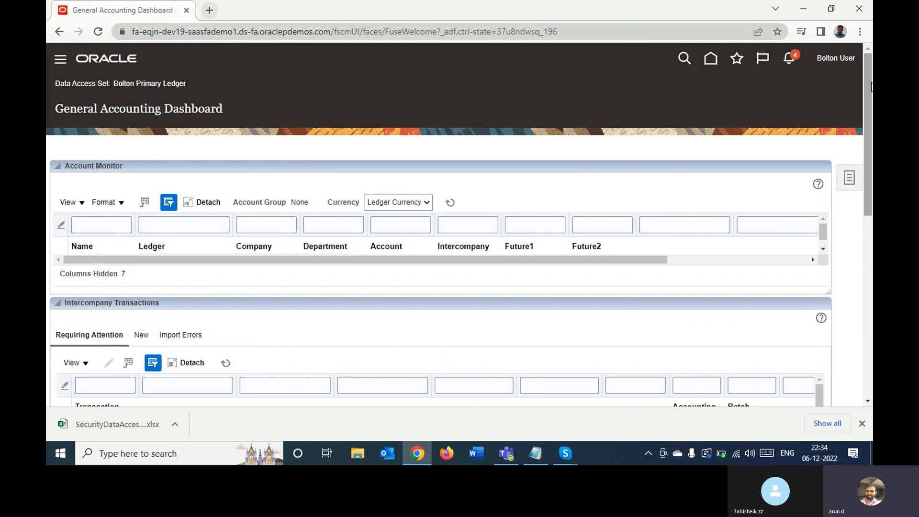
- Go to Journals under General Accounting, start a new journal and name its journal batch ASD
click(710, 61)
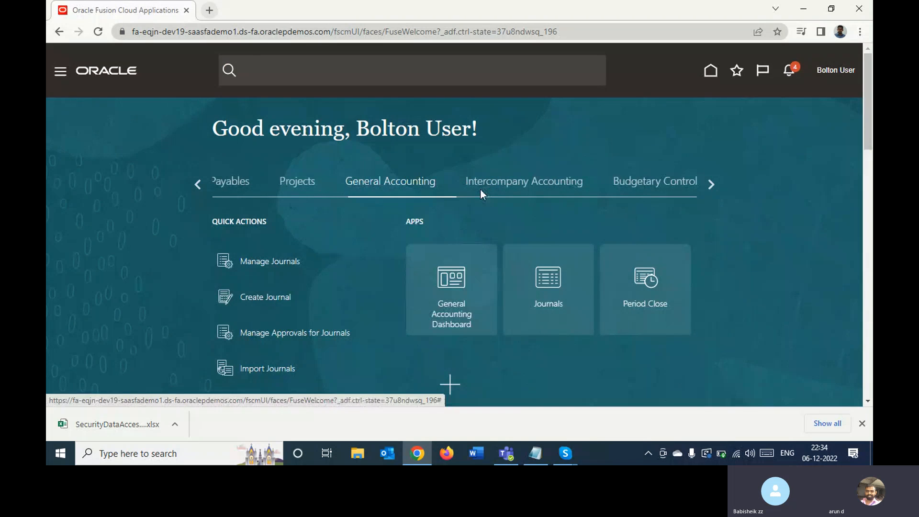
click(546, 277)
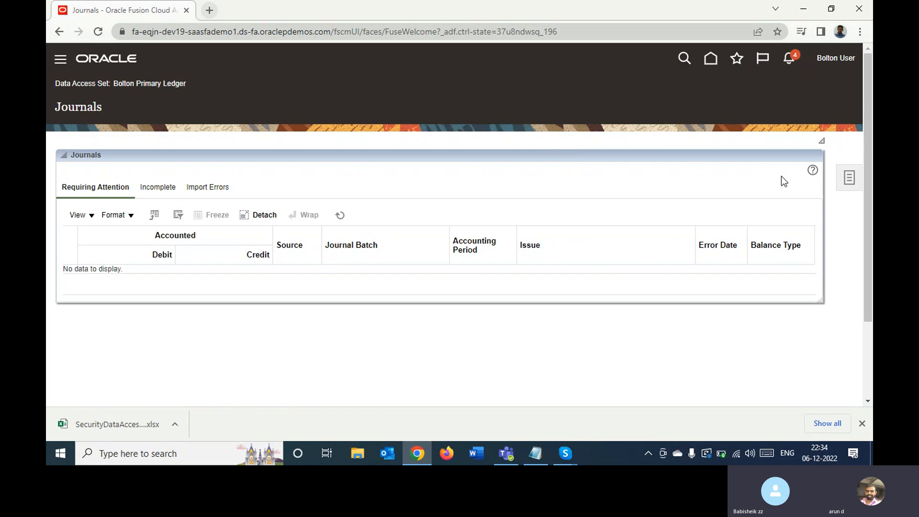
click(848, 177)
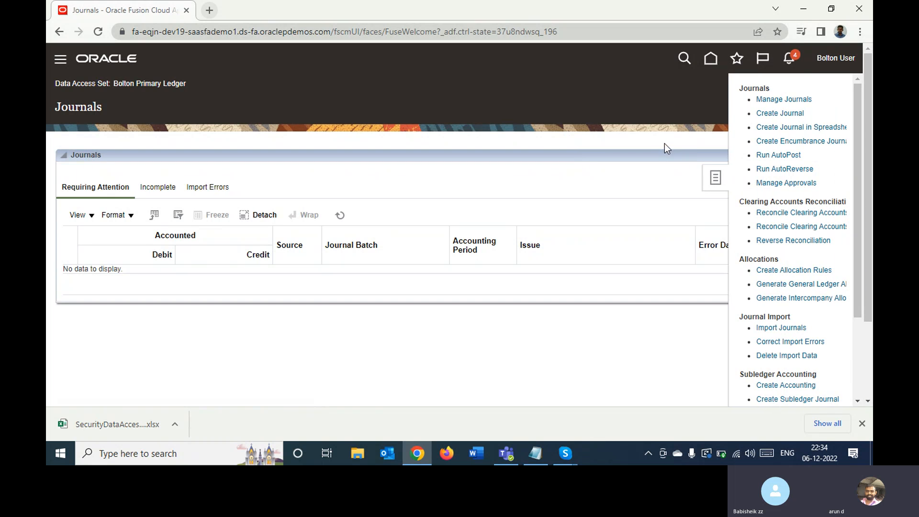
click(765, 115)
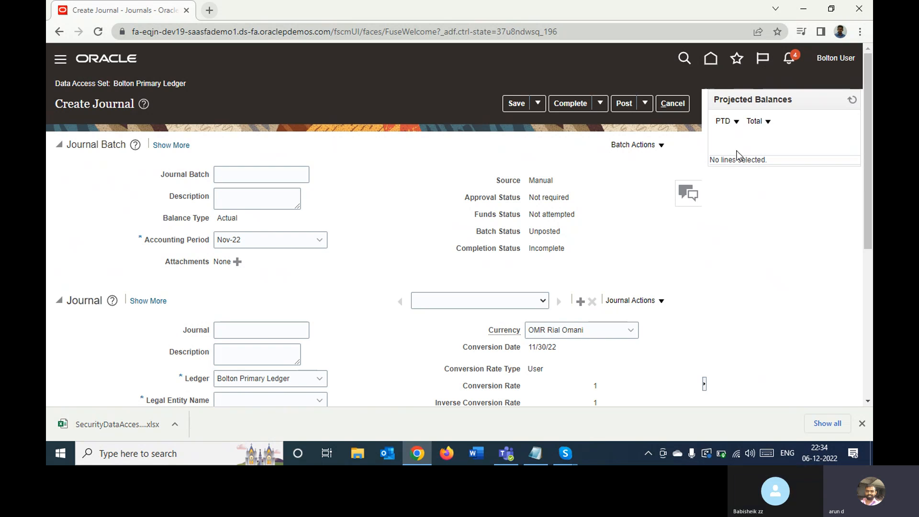
click(281, 174)
text(ASD)
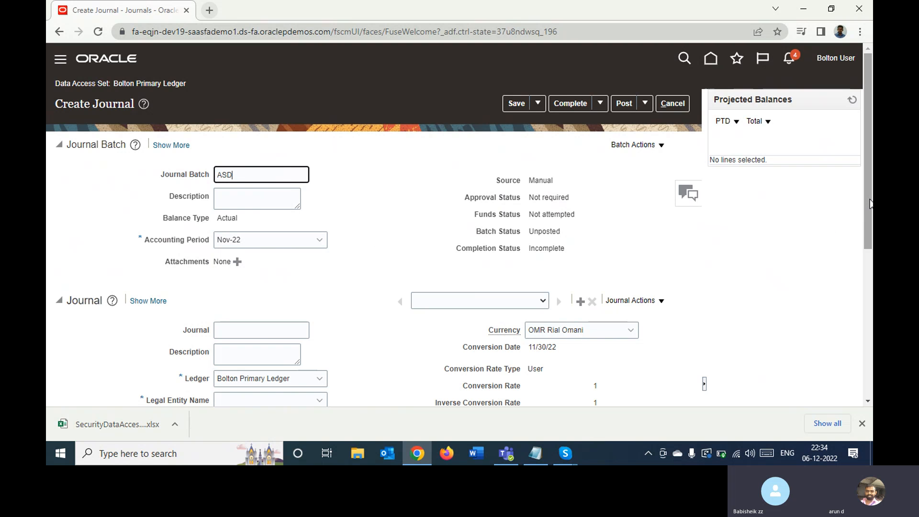
- Examine the batch, journal header and journal line sections of the new journal
drag(870, 204, 867, 271)
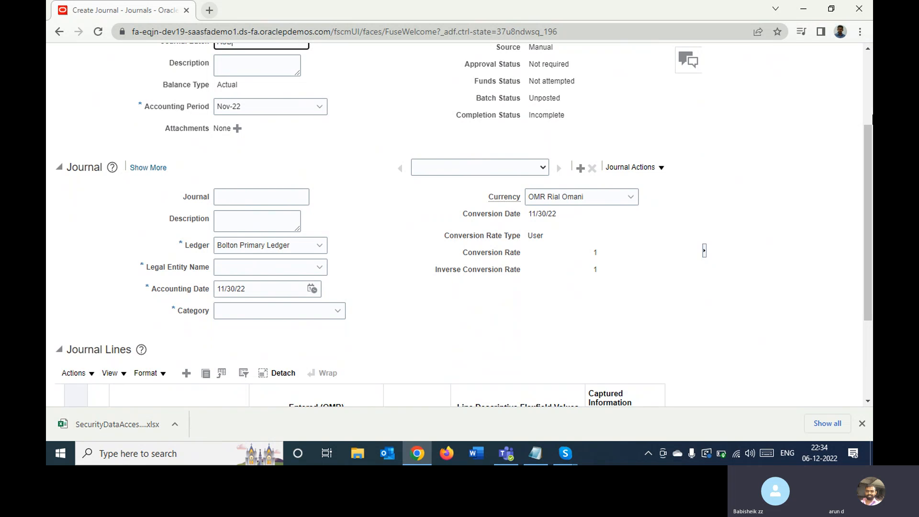
click(868, 113)
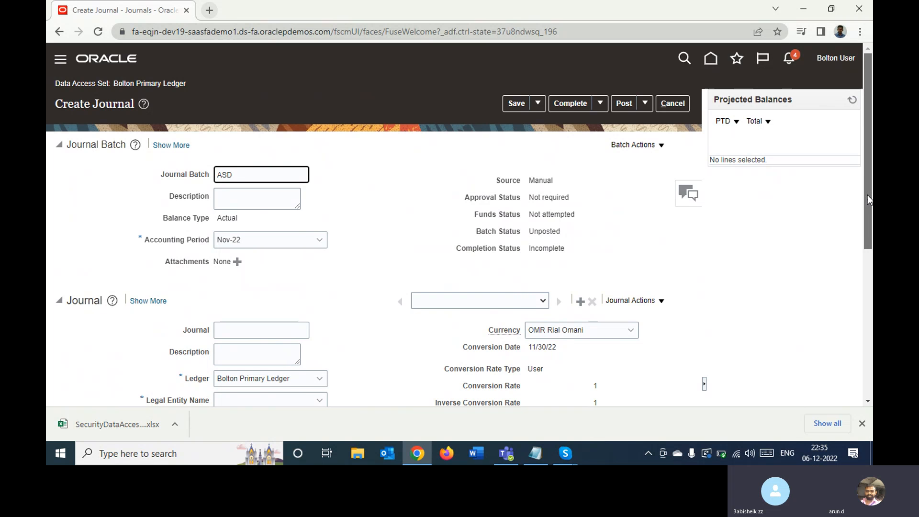
drag(867, 194, 870, 213)
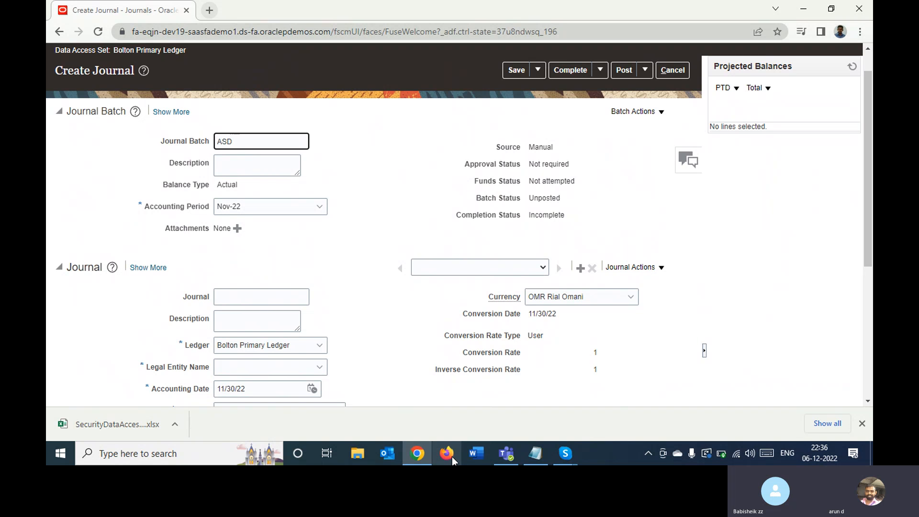
mouse_move(567, 455)
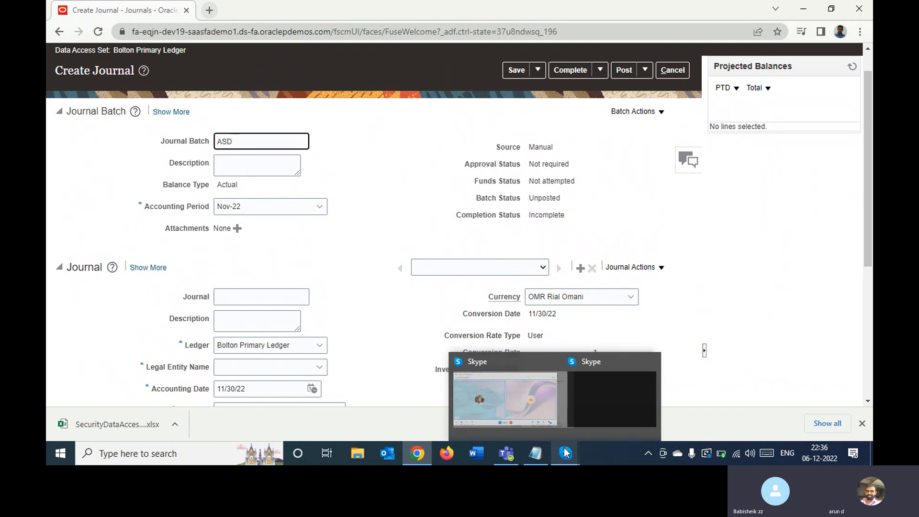
click(595, 400)
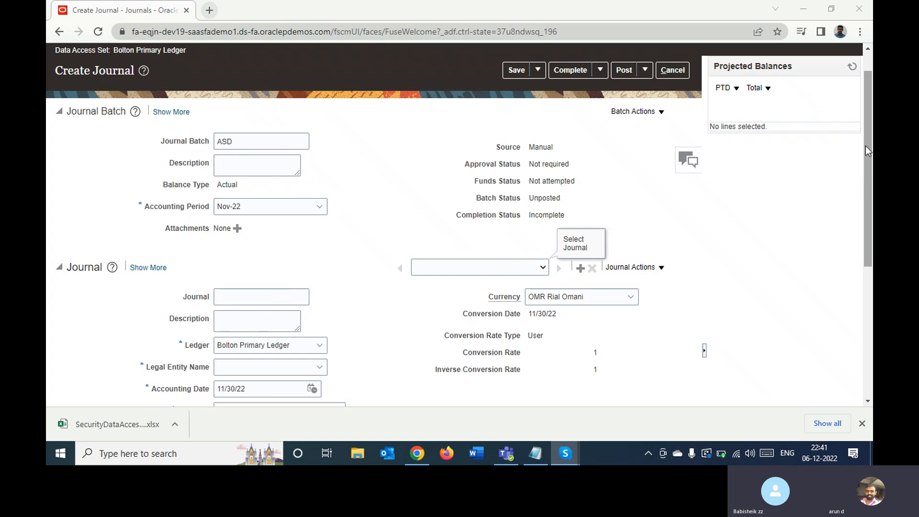
- Browse the category choices for the journal and filter them by "invoi"
drag(865, 145, 849, 258)
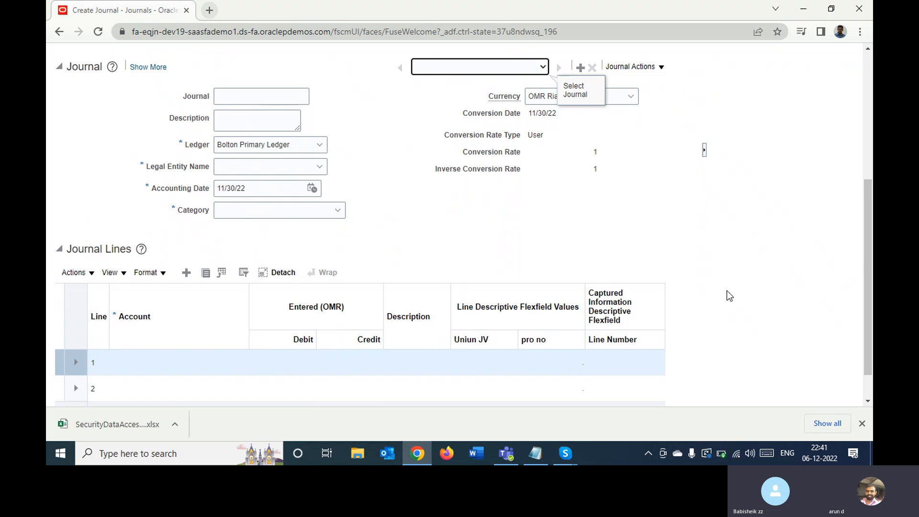
click(313, 211)
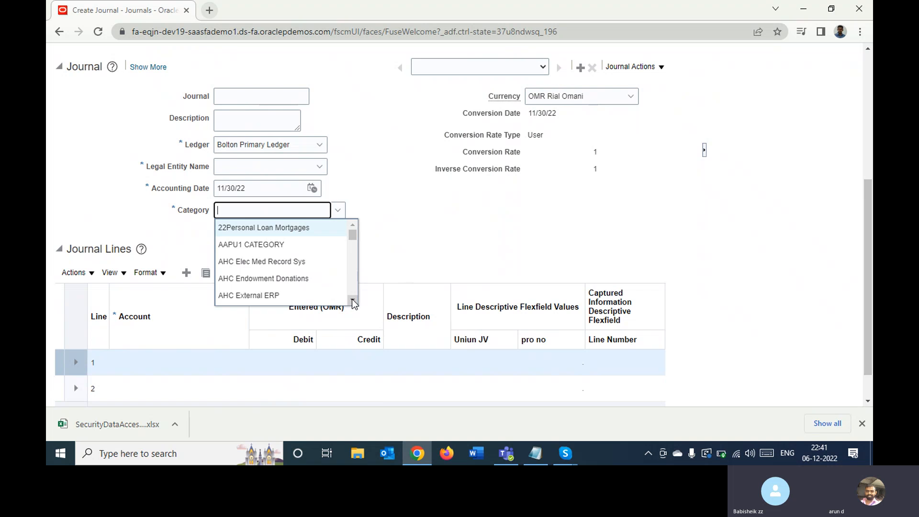
drag(352, 300, 352, 300)
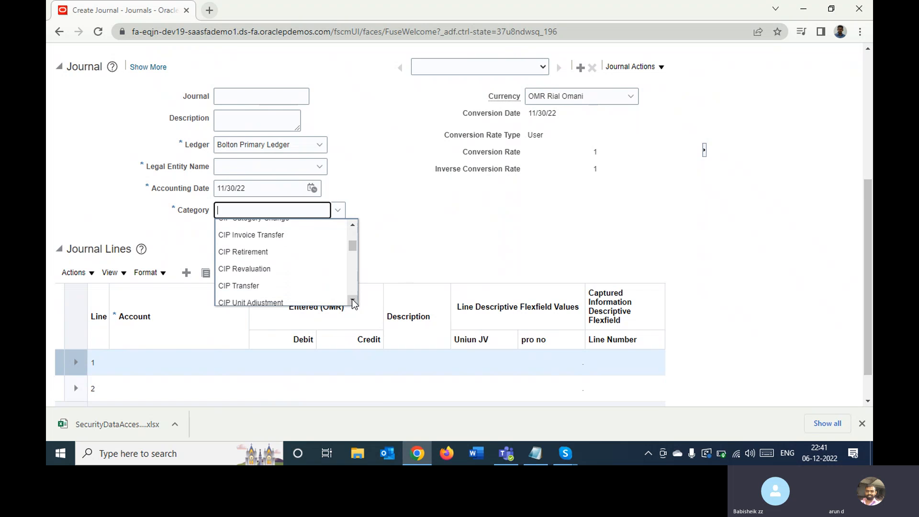
text(in)
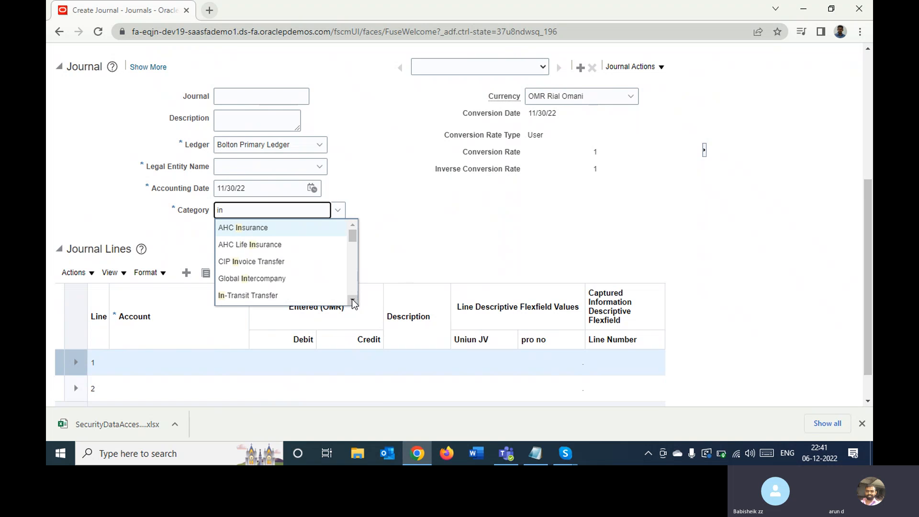
text(v)
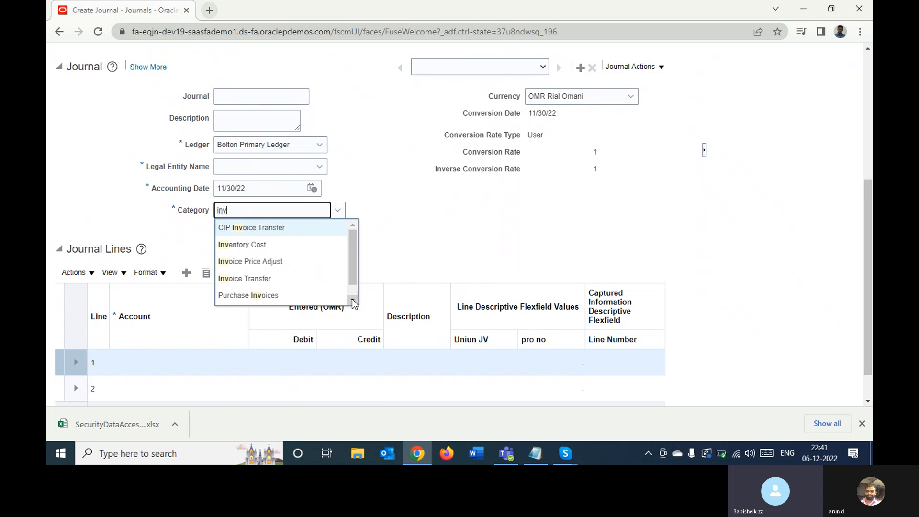
text(oi)
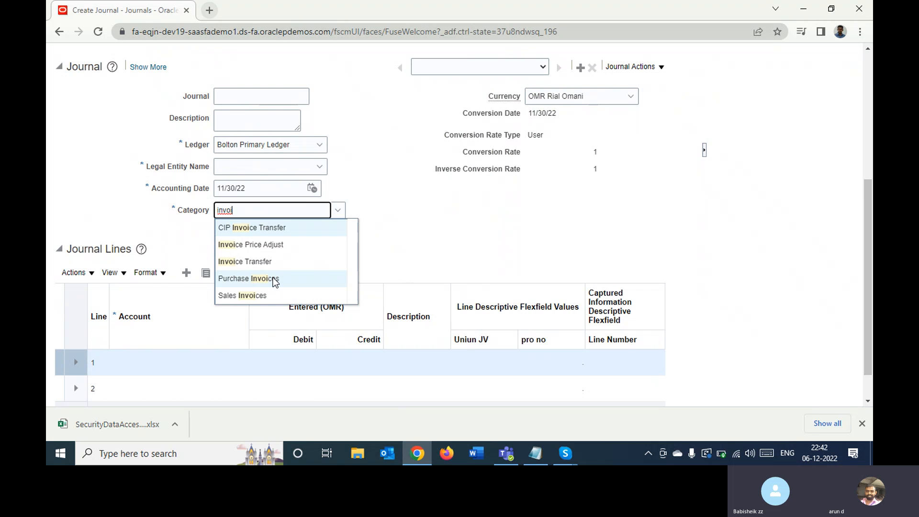
- Filter the journal's category choices by "paym" instead, and leave the category empty
key(BackSpace)
key(BackSpace)
key(BackSpace)
key(BackSpace)
key(BackSpace)
text(paym)
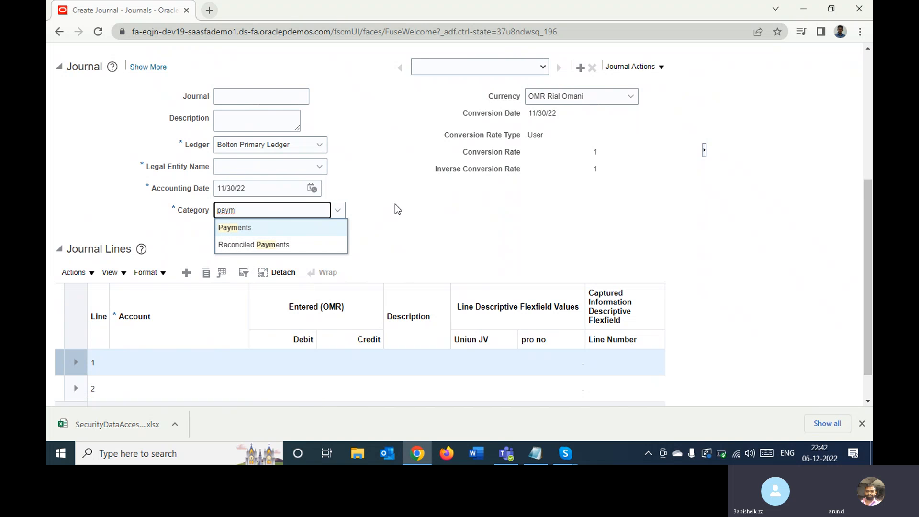
key(BackSpace)
key(BackSpace)
key(BackSpace)
key(BackSpace)
click(390, 205)
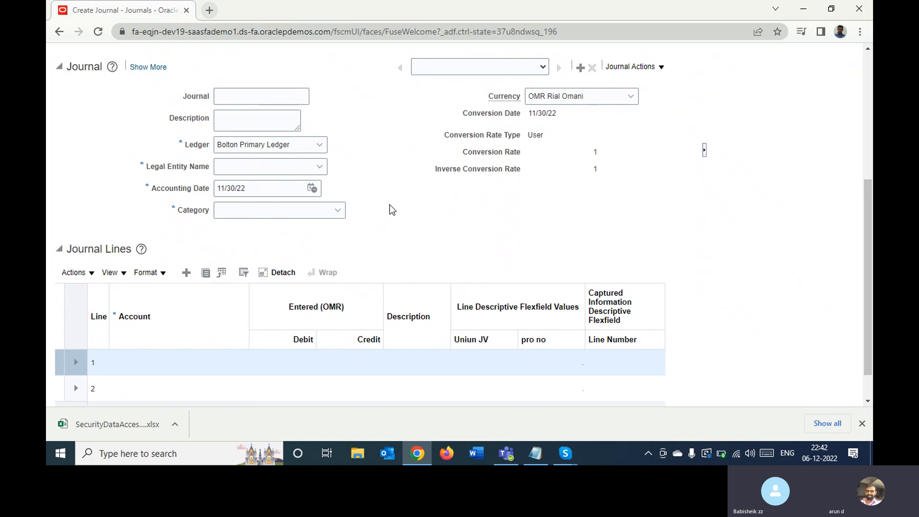
- Set the journal's legal entity to Bolton Legal Entity and its category to Adjustment
click(284, 168)
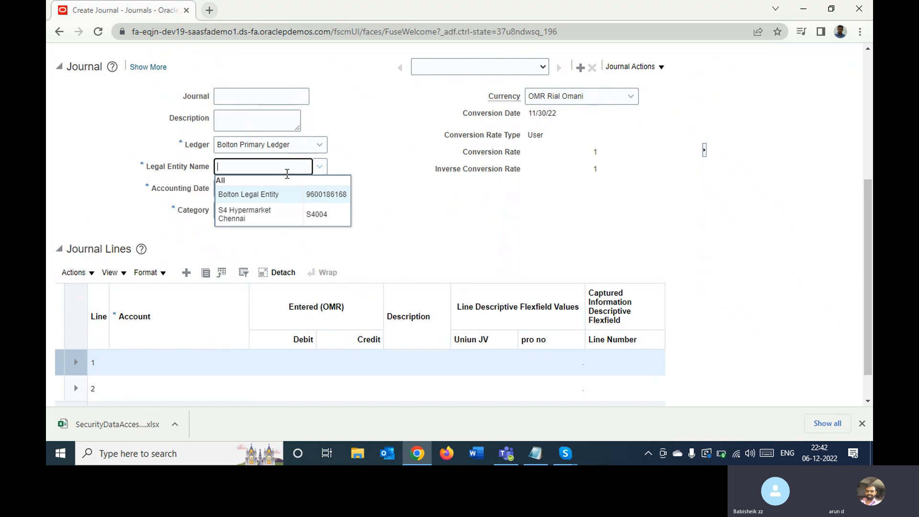
click(265, 194)
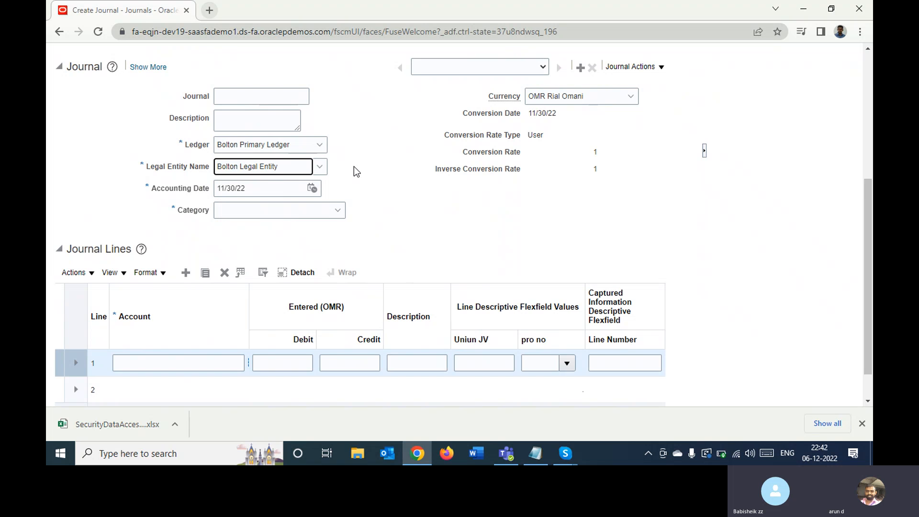
click(303, 212)
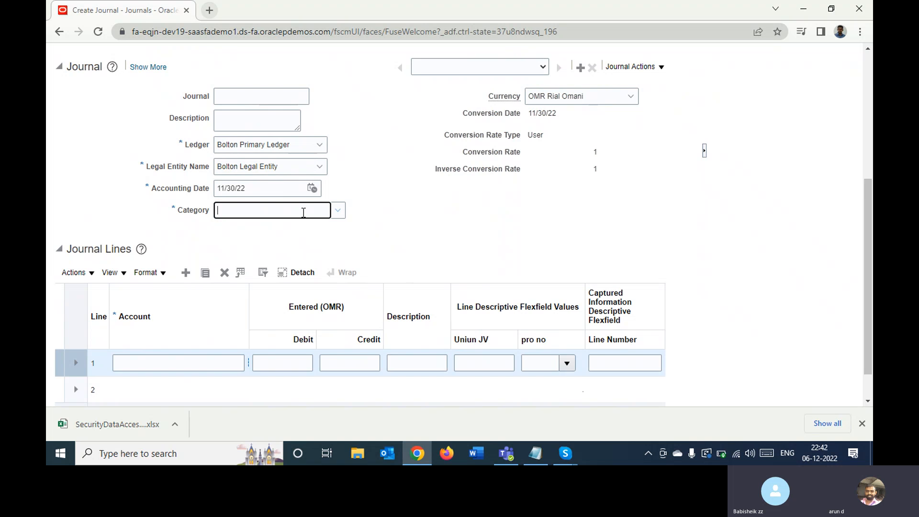
text(adj)
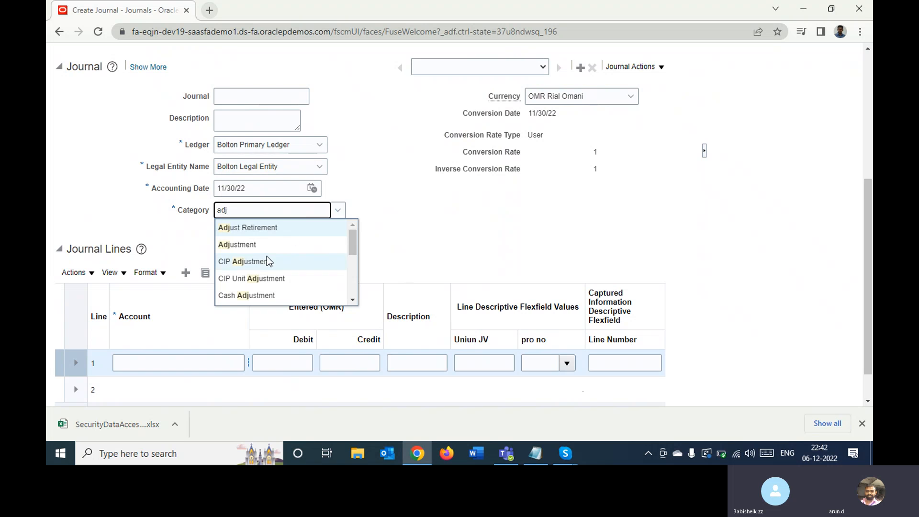
click(260, 246)
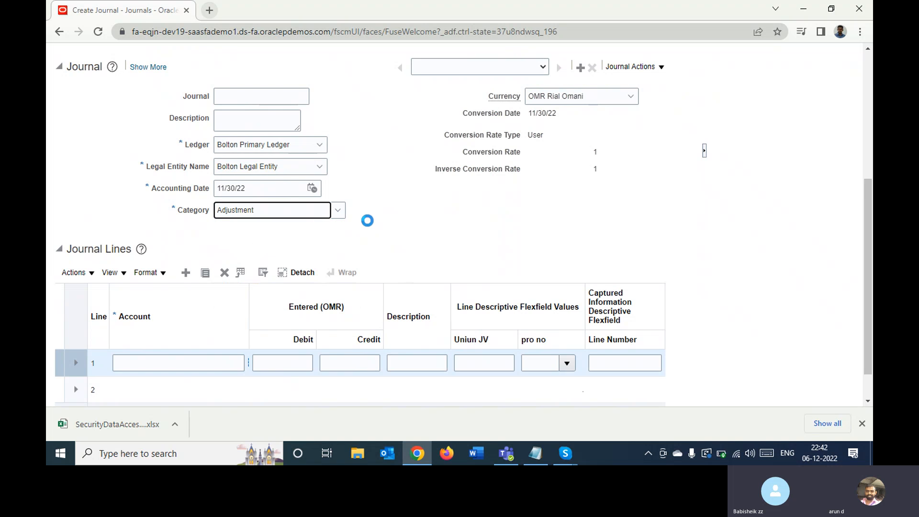
- Name the journal ADK
click(235, 96)
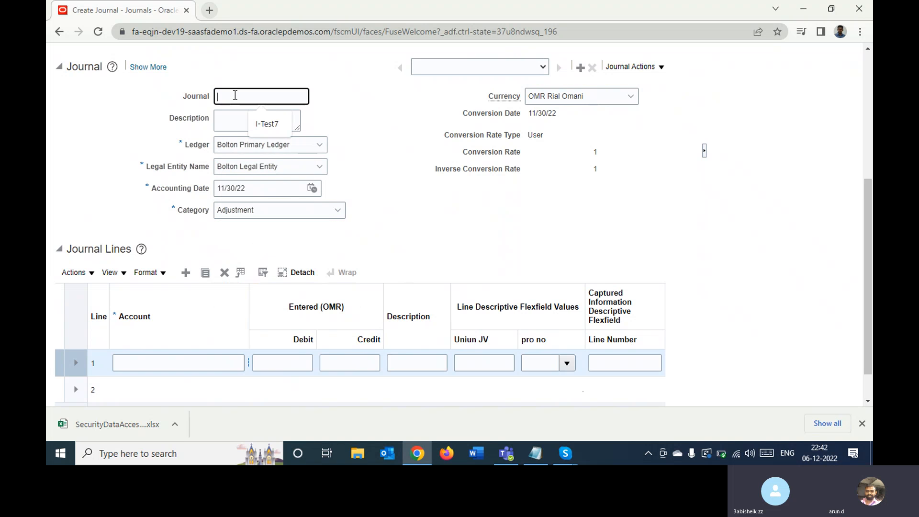
text(ADK)
- Open account segment selection for journal line 1 and choose company 001 Bolton Oman, department 002 Finance and account 10006 I/C Payable
click(167, 364)
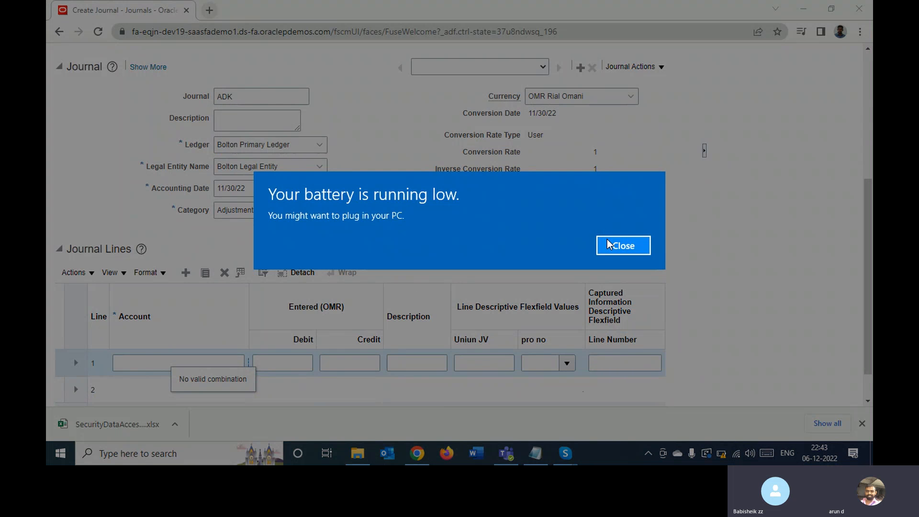
click(606, 239)
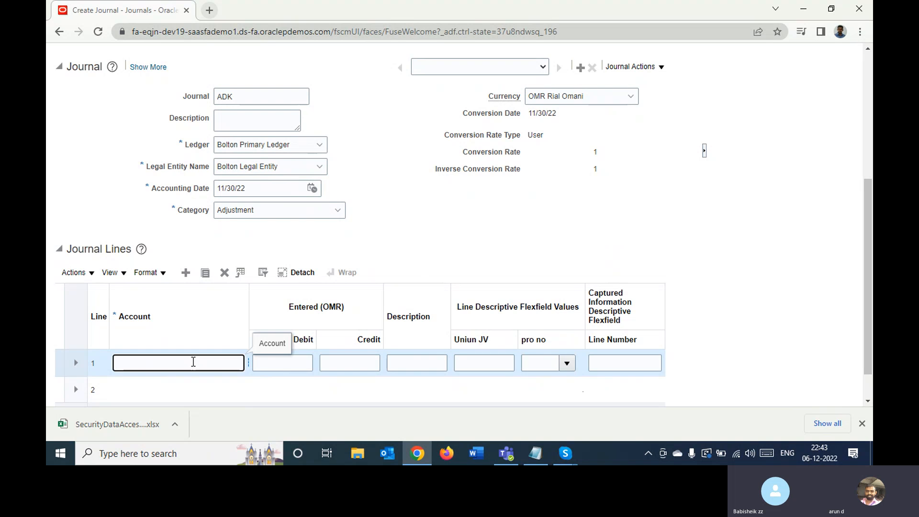
key(Tab)
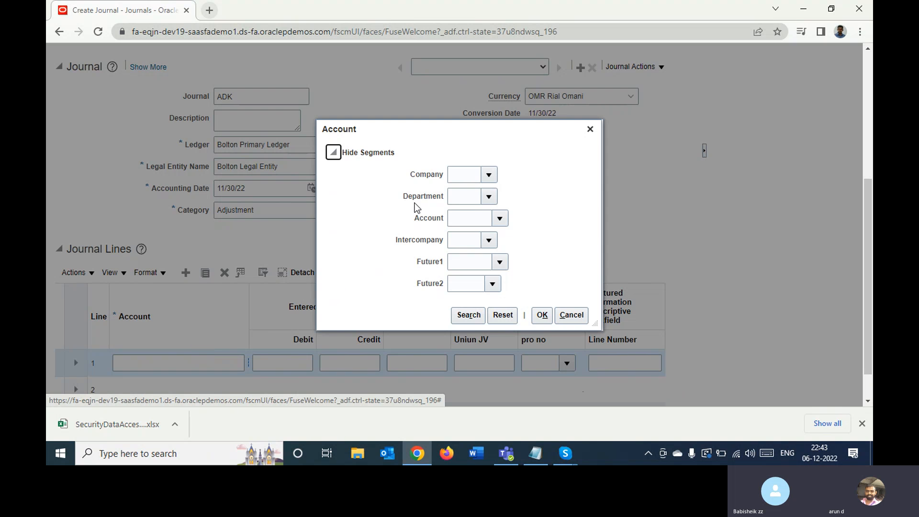
click(486, 174)
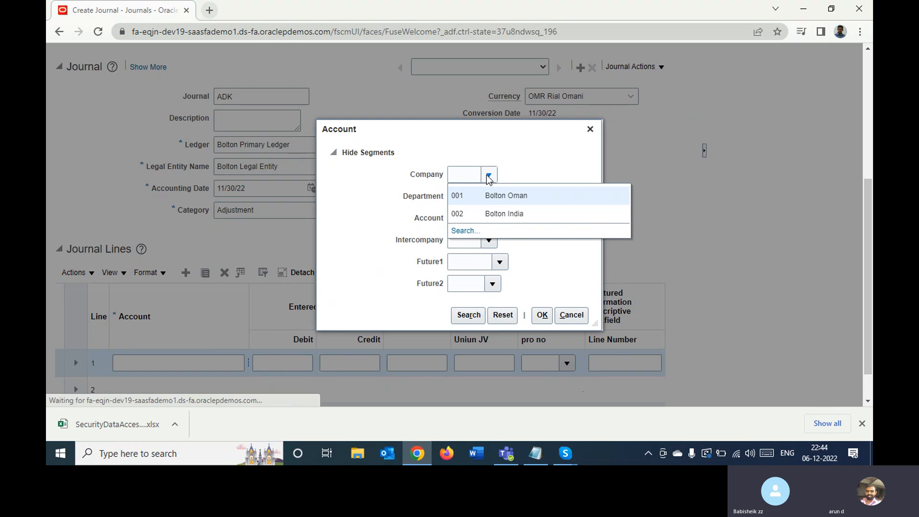
click(475, 194)
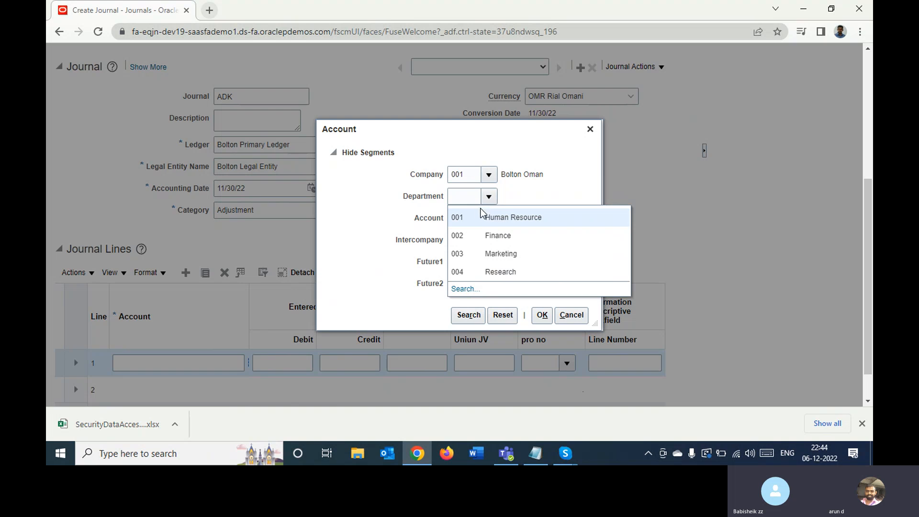
click(471, 233)
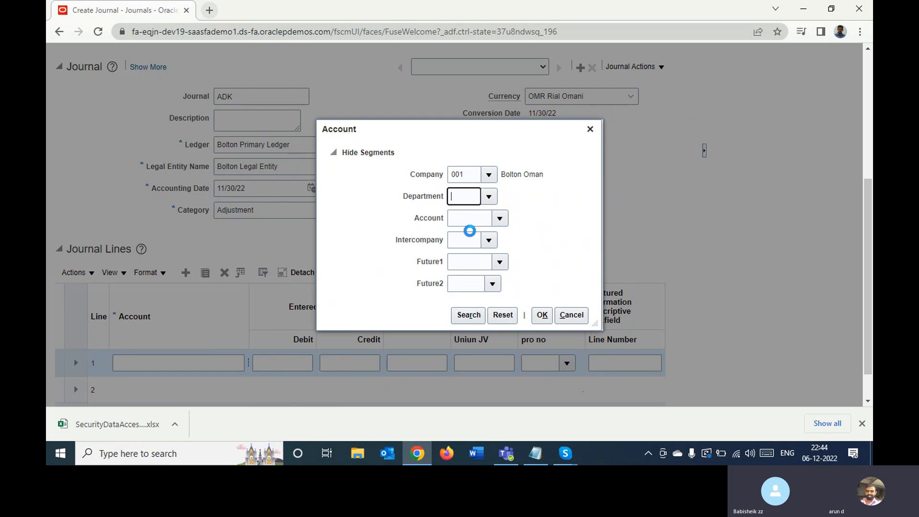
click(500, 220)
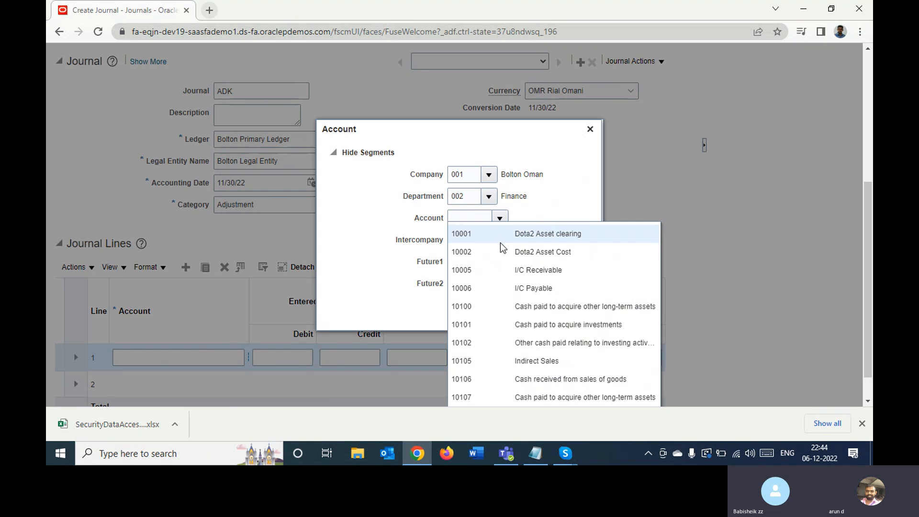
click(504, 288)
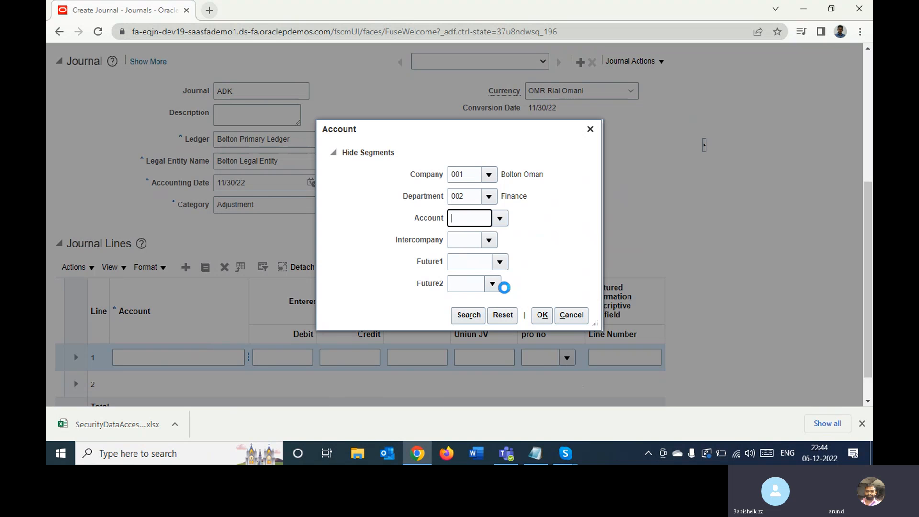
- Complete line 1's account combination with intercompany 001 Bolton Oman, Future1 999999 and Future2 9999, and apply it
click(488, 242)
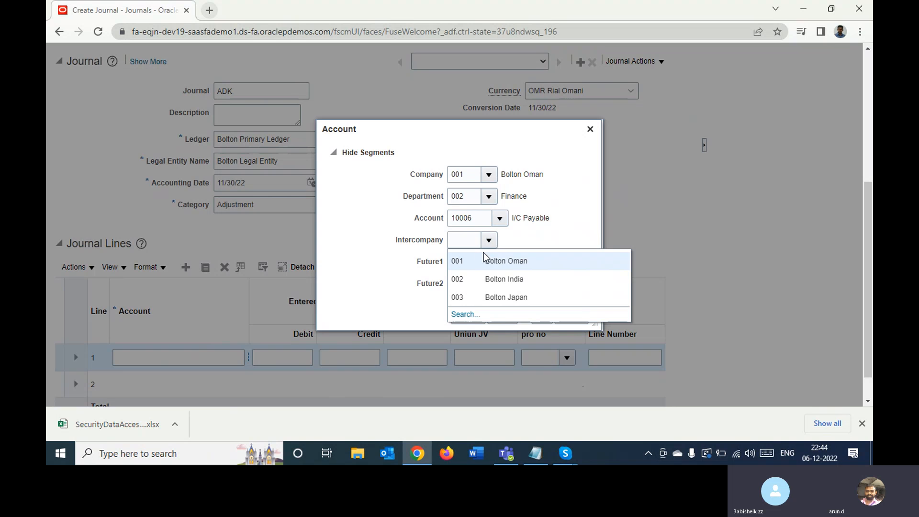
click(480, 260)
click(503, 261)
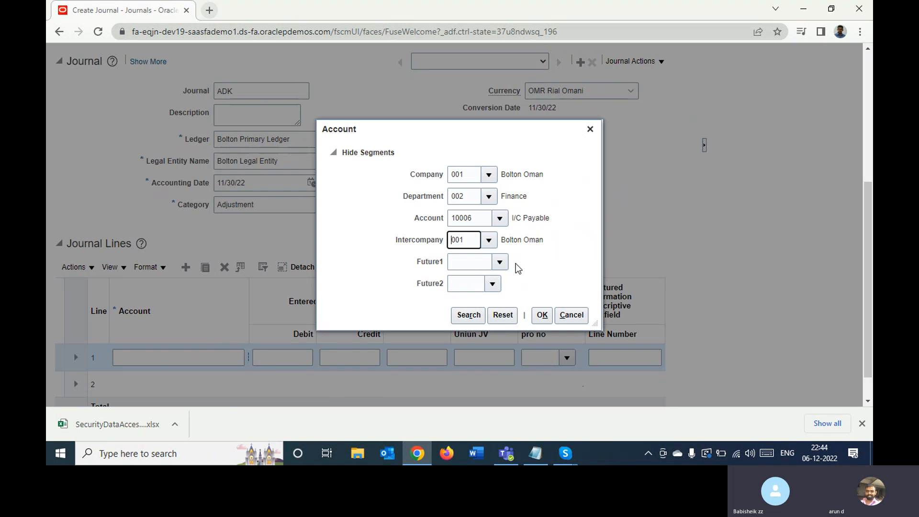
click(496, 262)
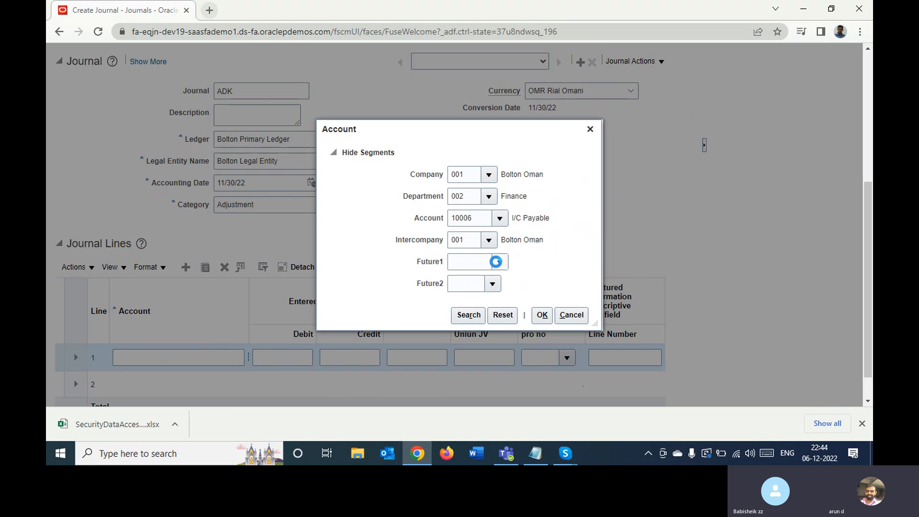
click(488, 278)
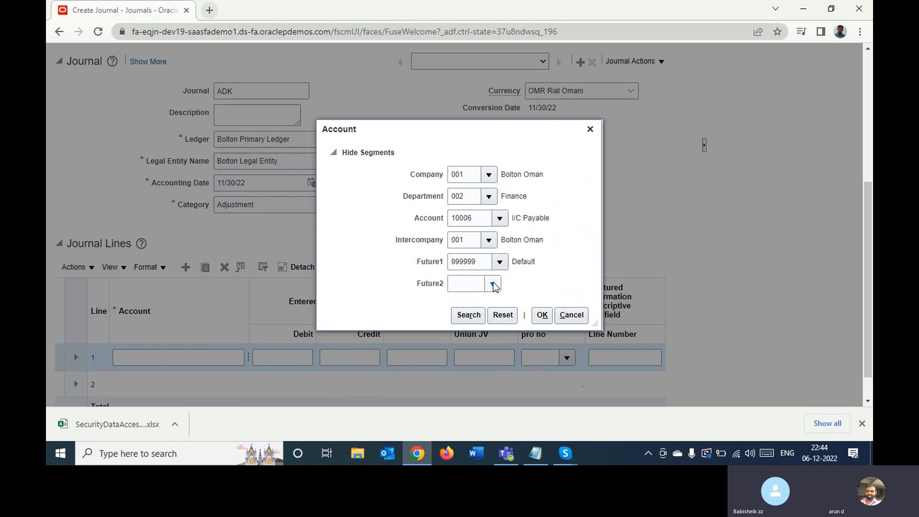
click(486, 304)
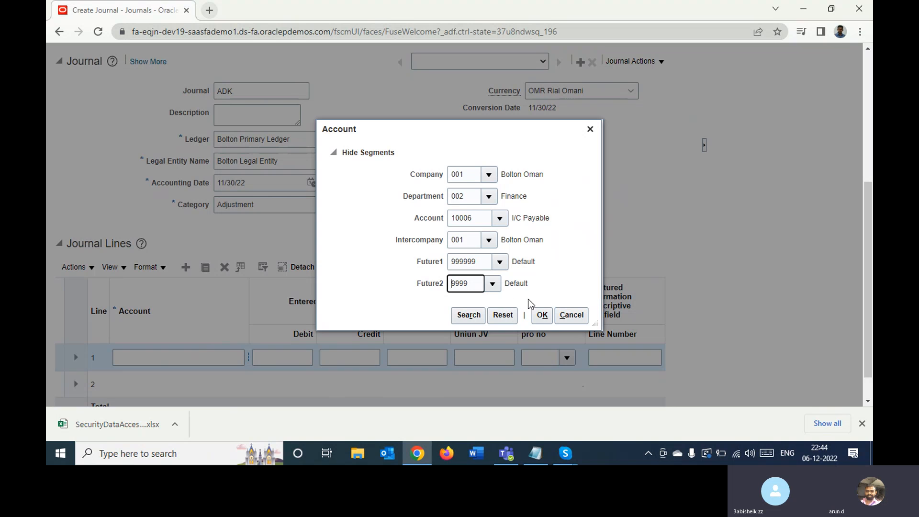
click(543, 319)
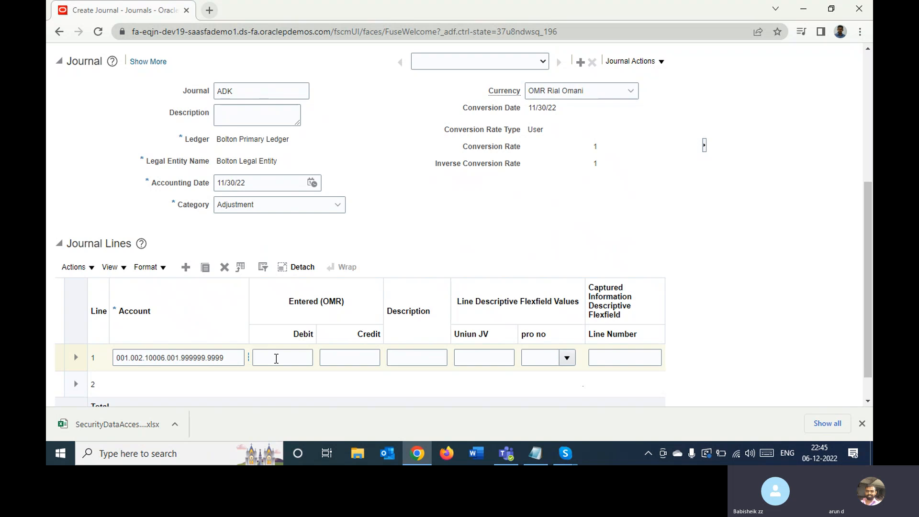
- Enter a debit of 1000 OMR on journal line 1, leaving its credit empty
scroll(271, 355, up, 5)
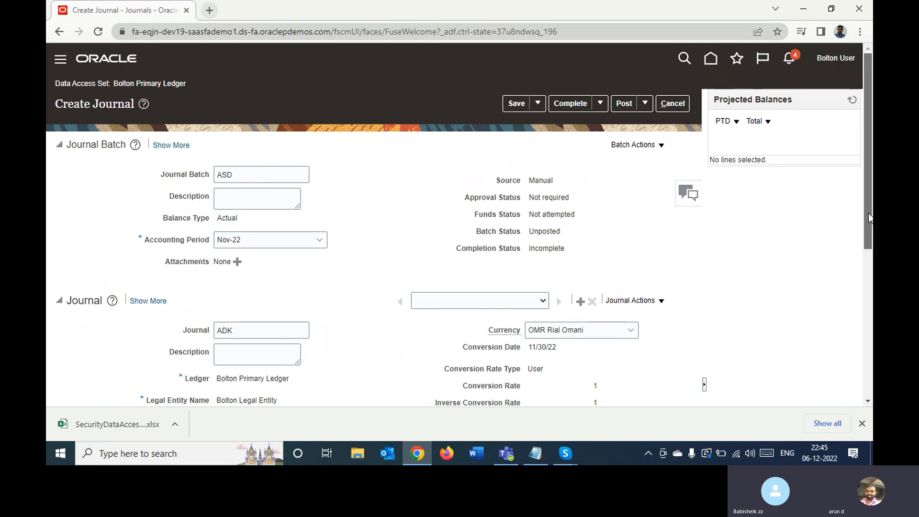
drag(868, 212, 857, 371)
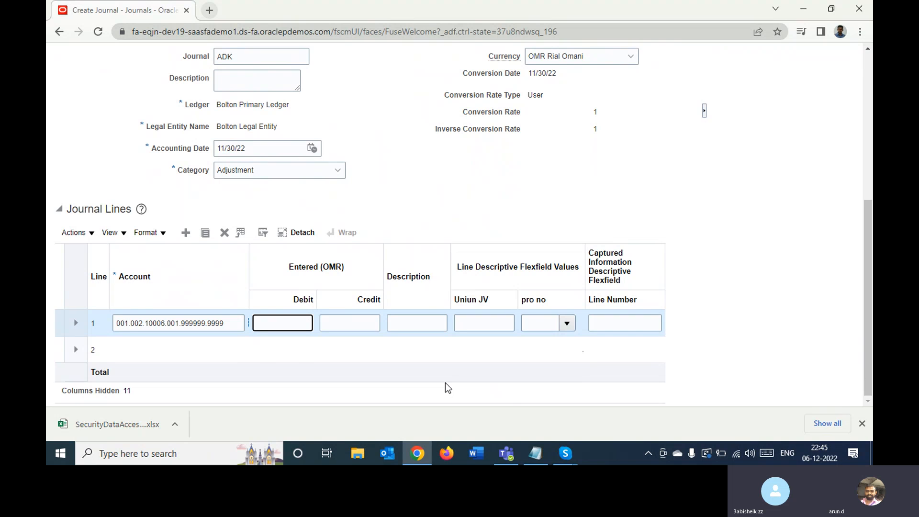
text(000)
key(Tab)
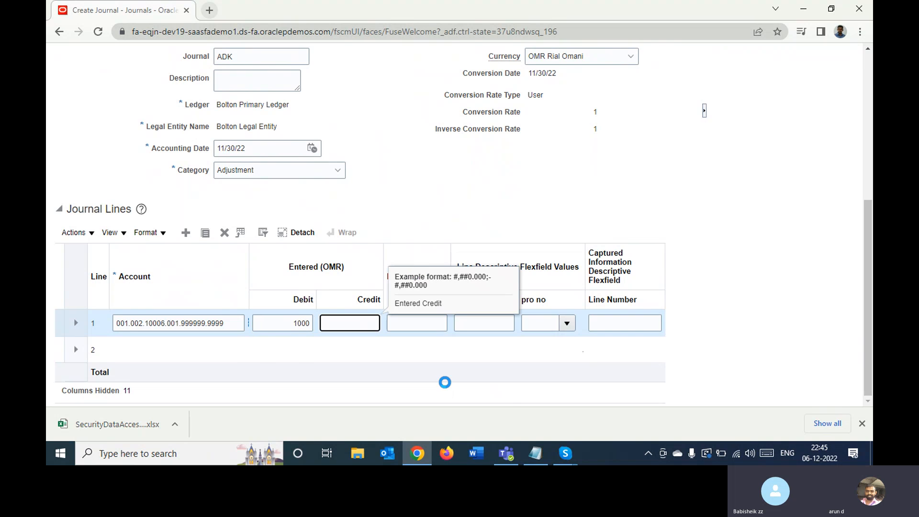
key(Tab)
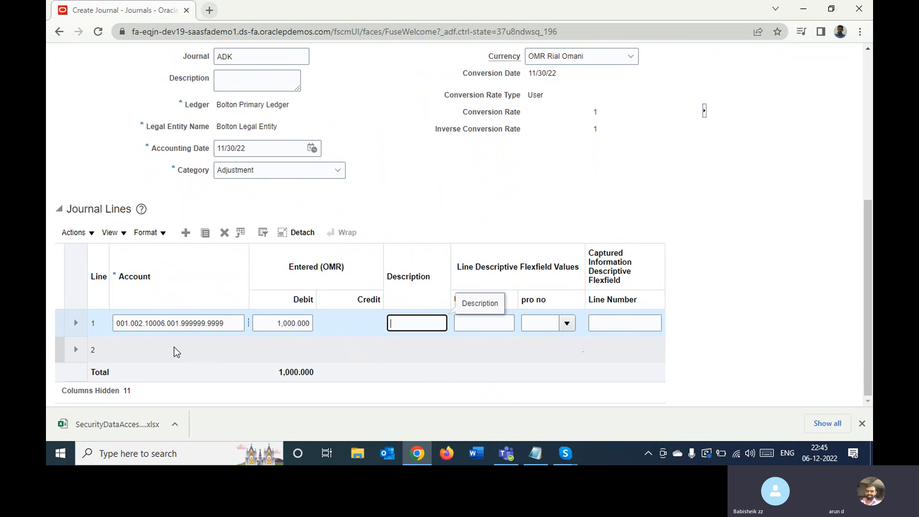
- Copy line 1's account combination into the account of journal line 2
double_click(229, 326)
key(ctrl+c)
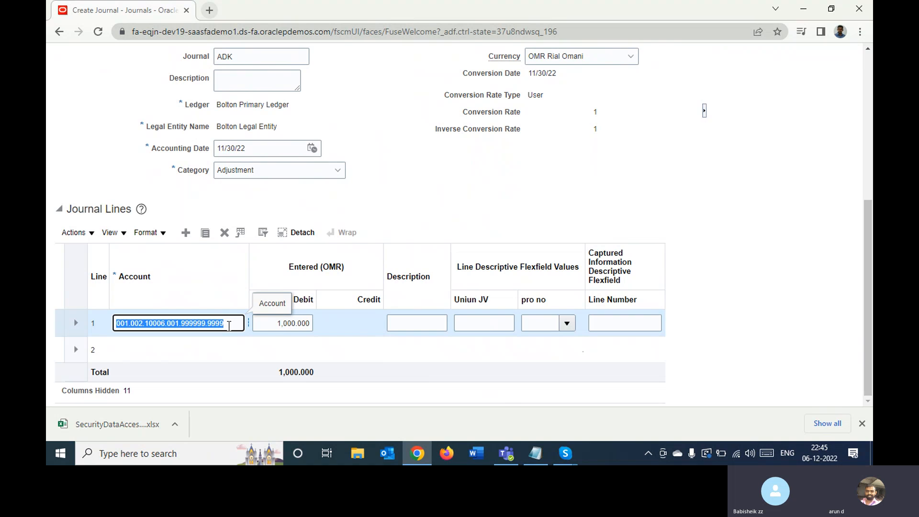
click(176, 351)
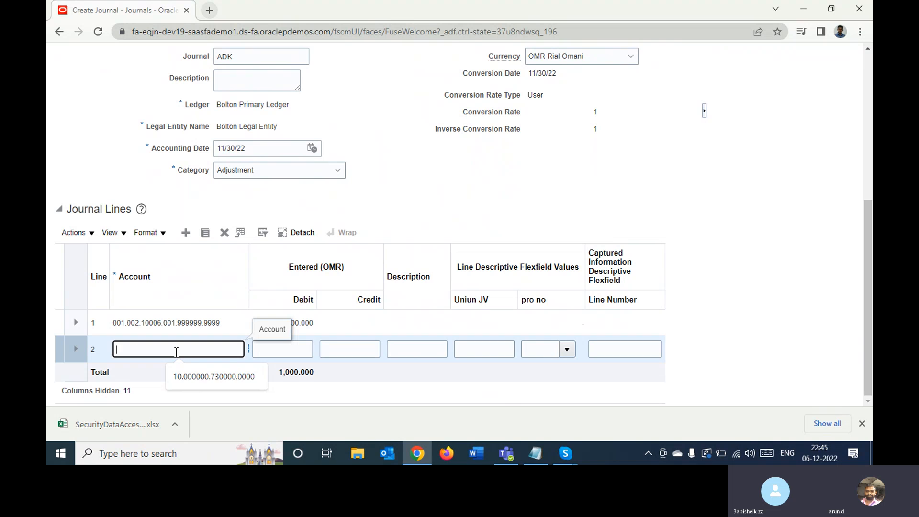
key(ctrl+v)
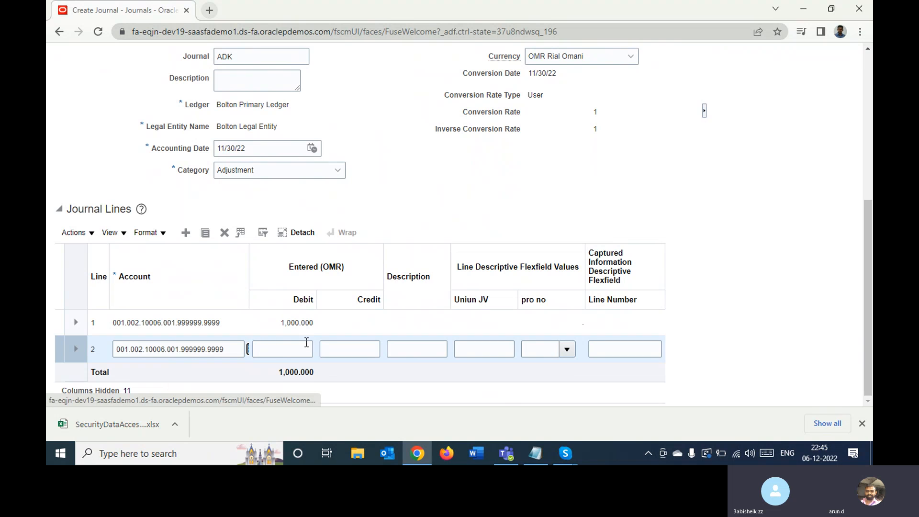
- Enter a credit of 1000 OMR on journal line 2, leaving its debit empty
click(334, 347)
text(1000)
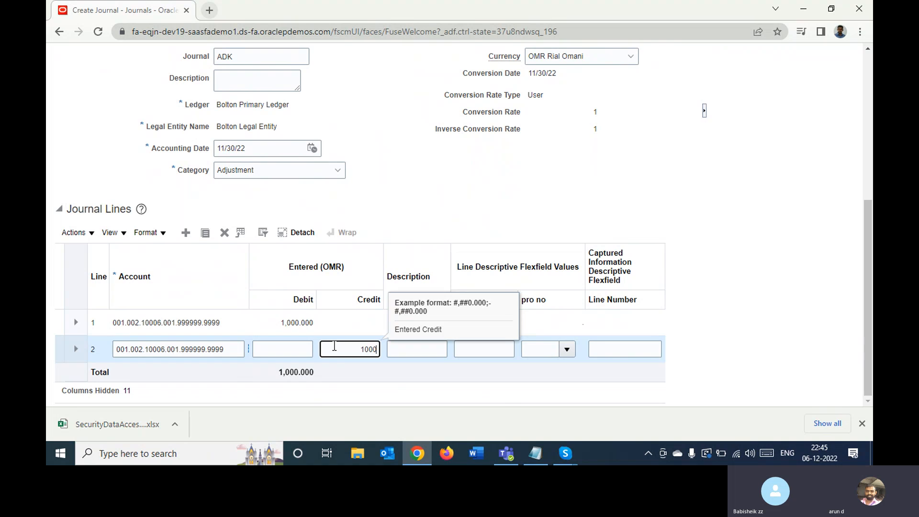
key(Tab)
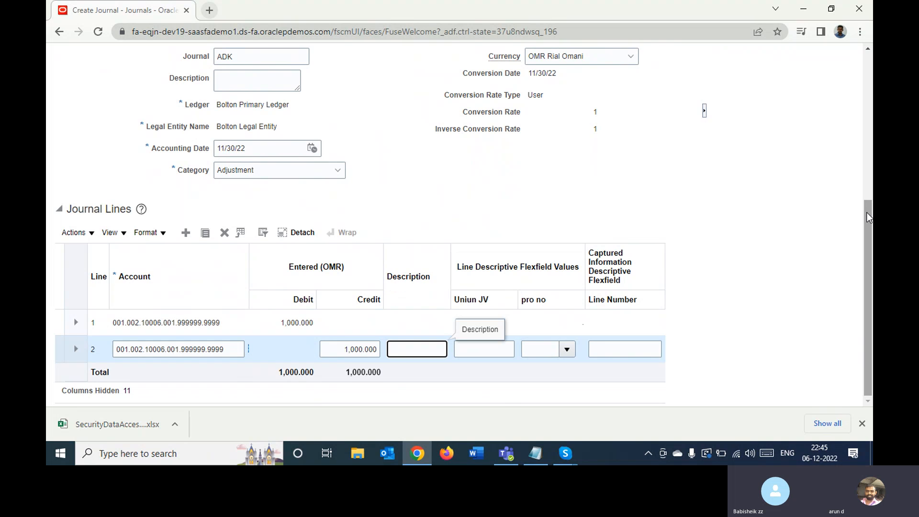
- Save the ASD journal batch and post it, then acknowledge the submission and leave the journal editor
drag(869, 214, 871, 94)
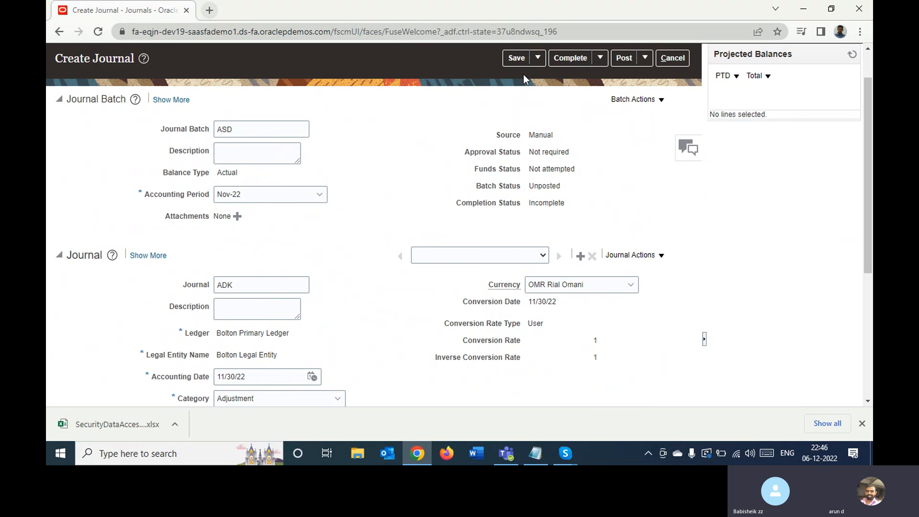
click(516, 58)
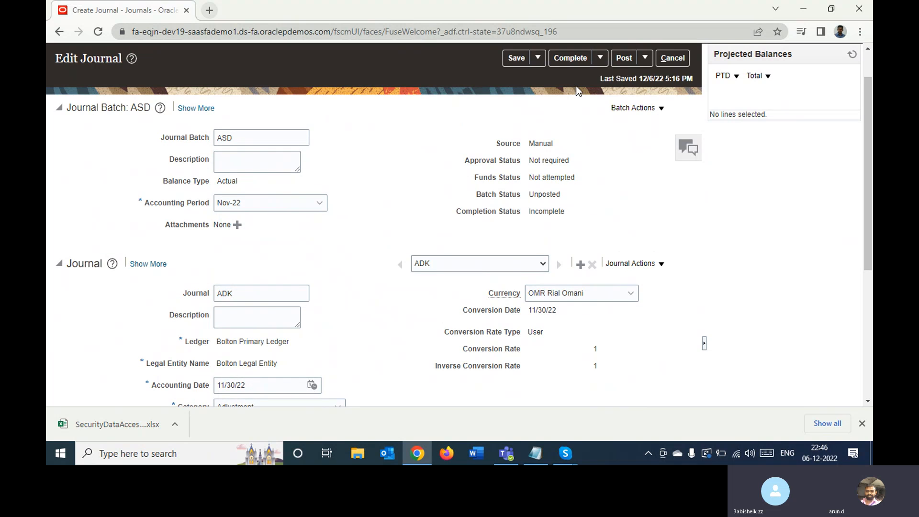
click(623, 57)
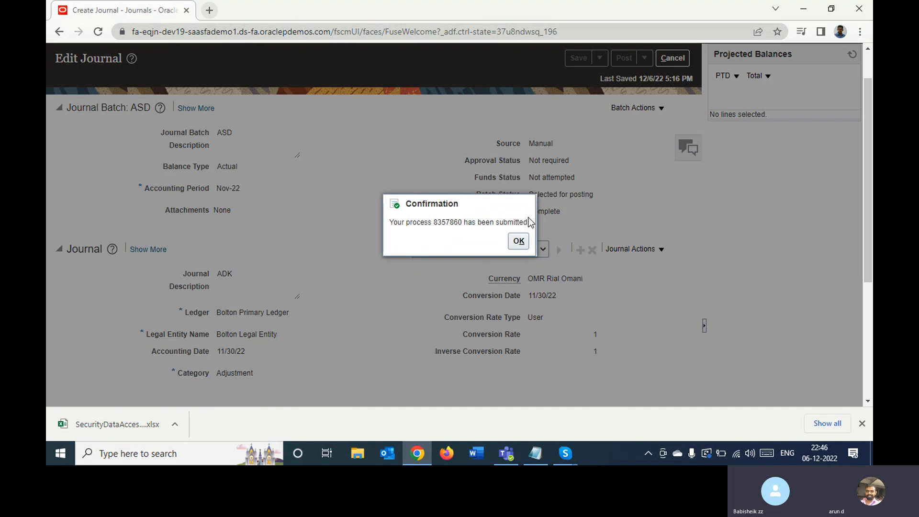
click(519, 243)
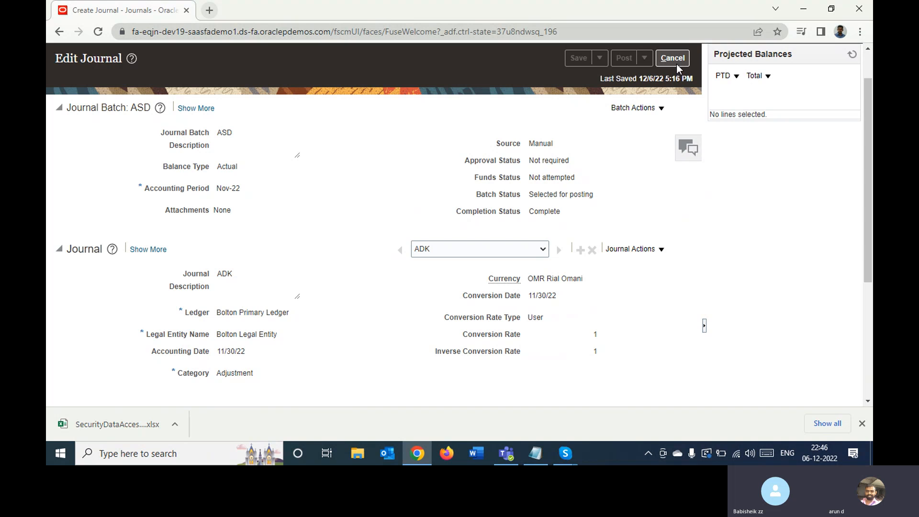
click(672, 58)
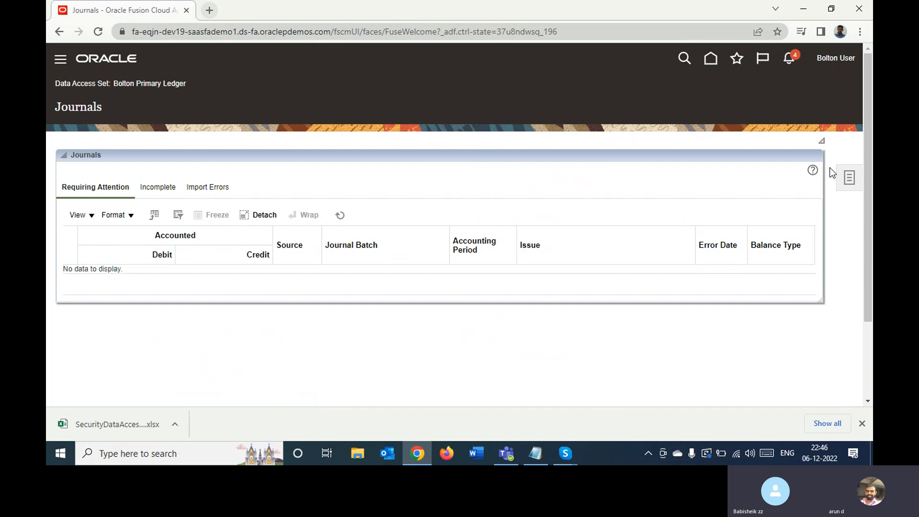
- Open Manage Journals and search period Nov-22 for journal batches starting with ASD
click(848, 177)
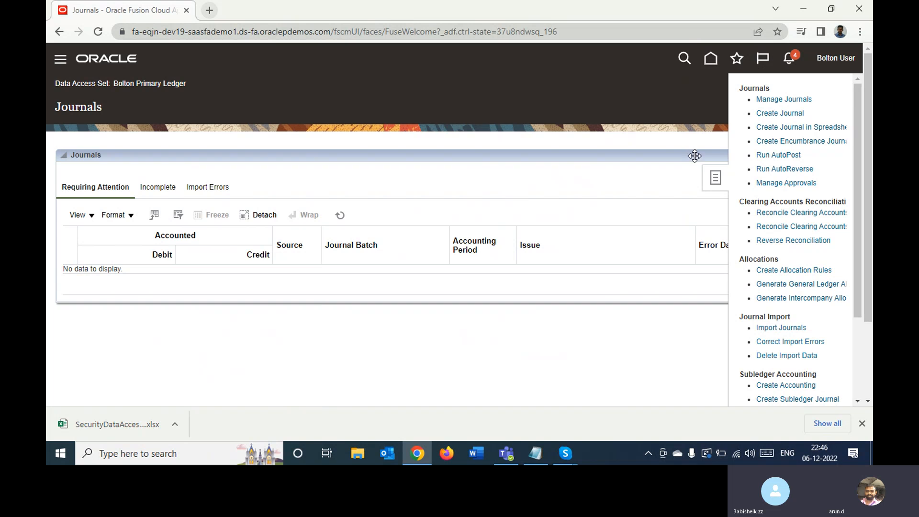
click(762, 98)
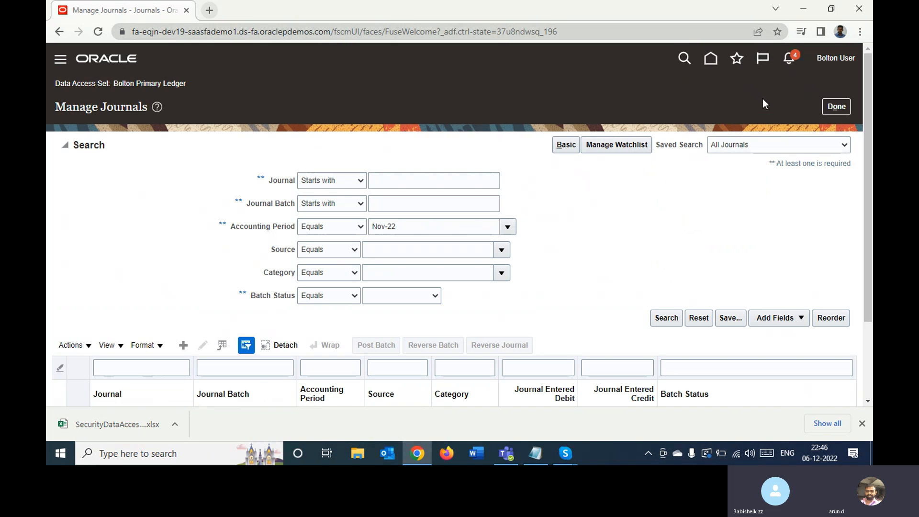
click(432, 201)
text(ASD)
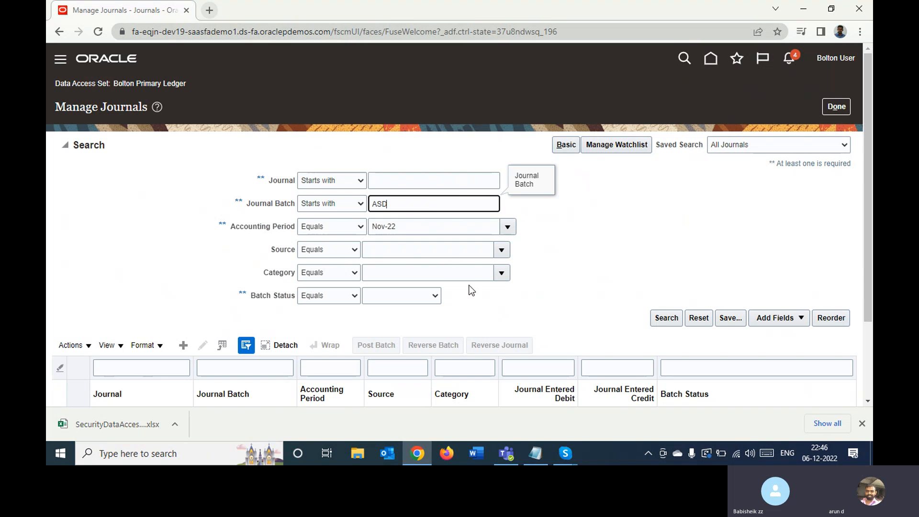
key(Return)
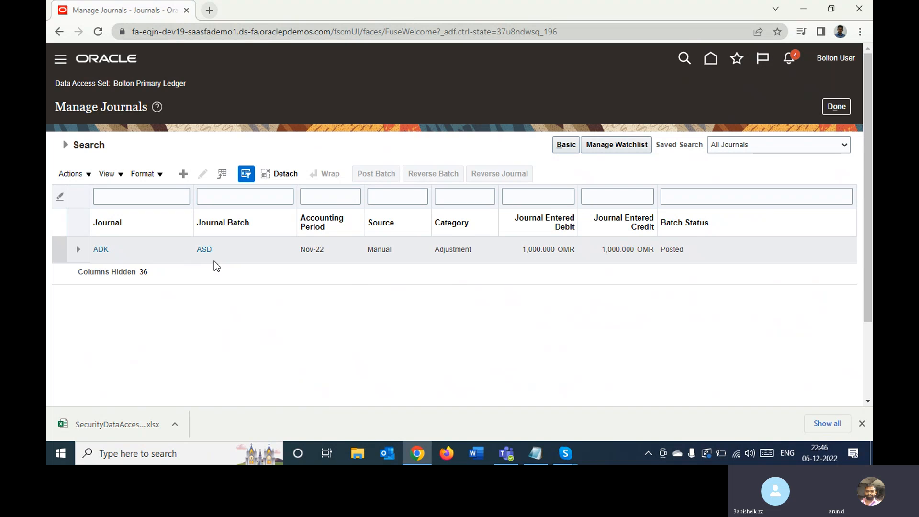
- Select journal ADK in the search results and check its batch status
click(719, 250)
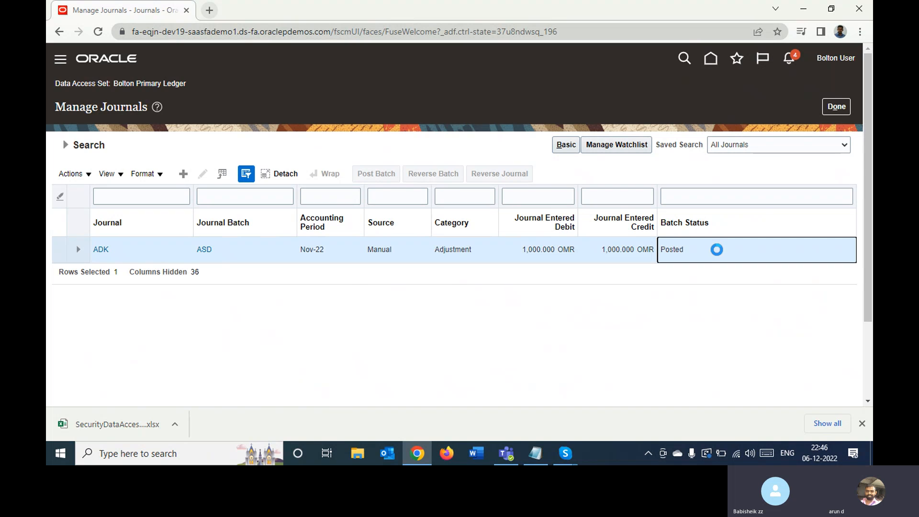
double_click(674, 250)
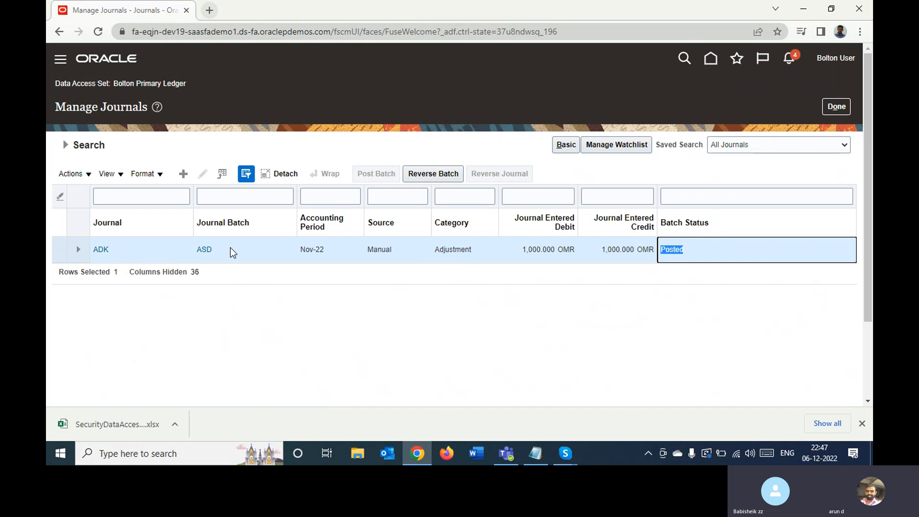
click(439, 172)
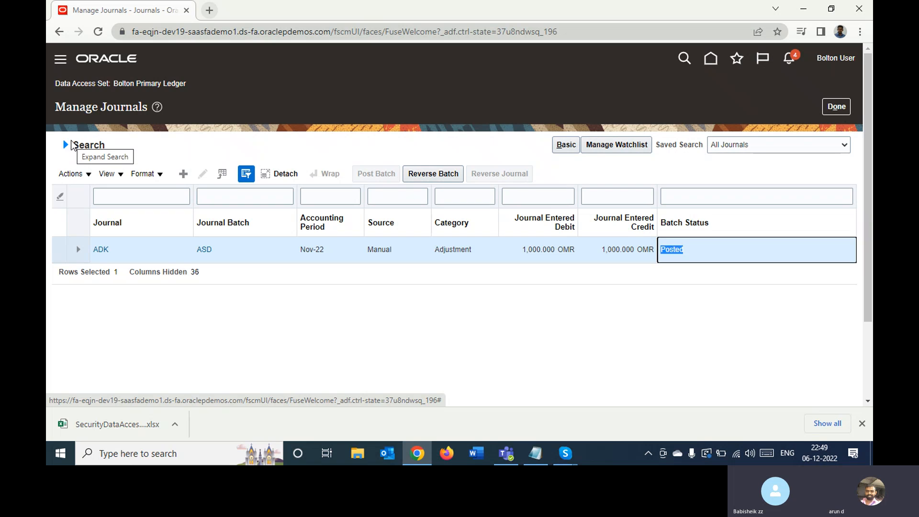
click(327, 319)
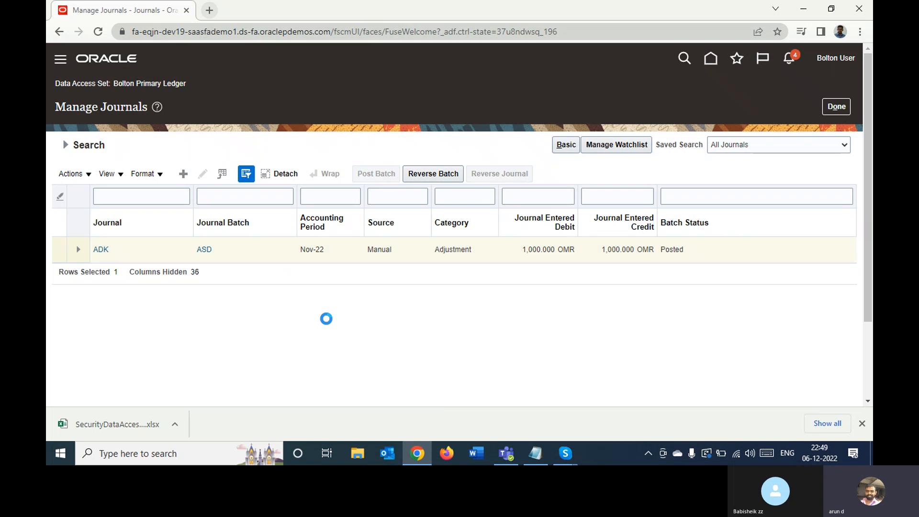